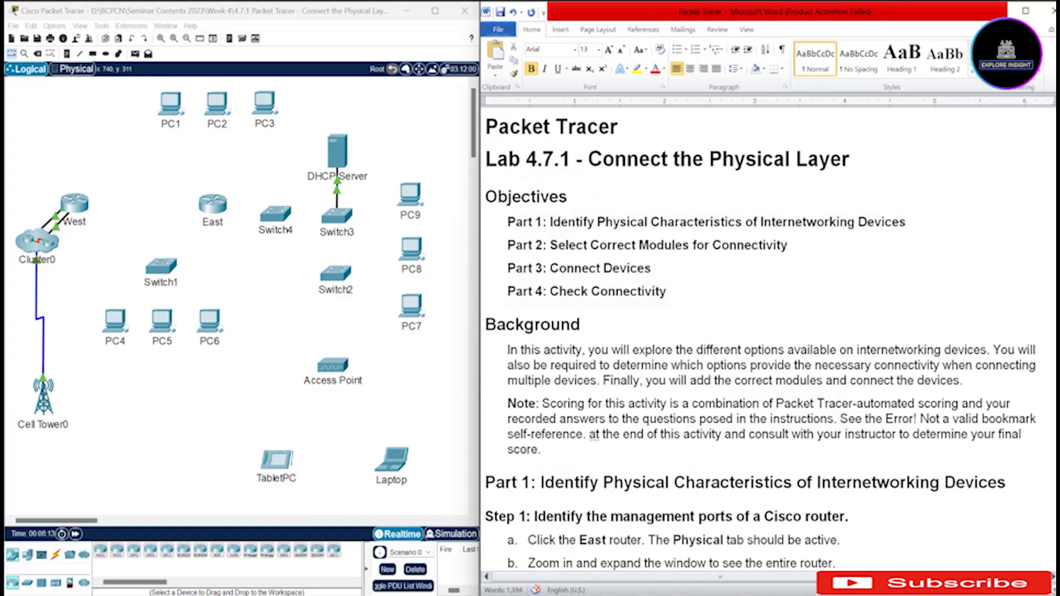
Read through the lab's four objectives, the background section and the scoring note in the instructions document
left_click_drag(906, 223, 551, 223)
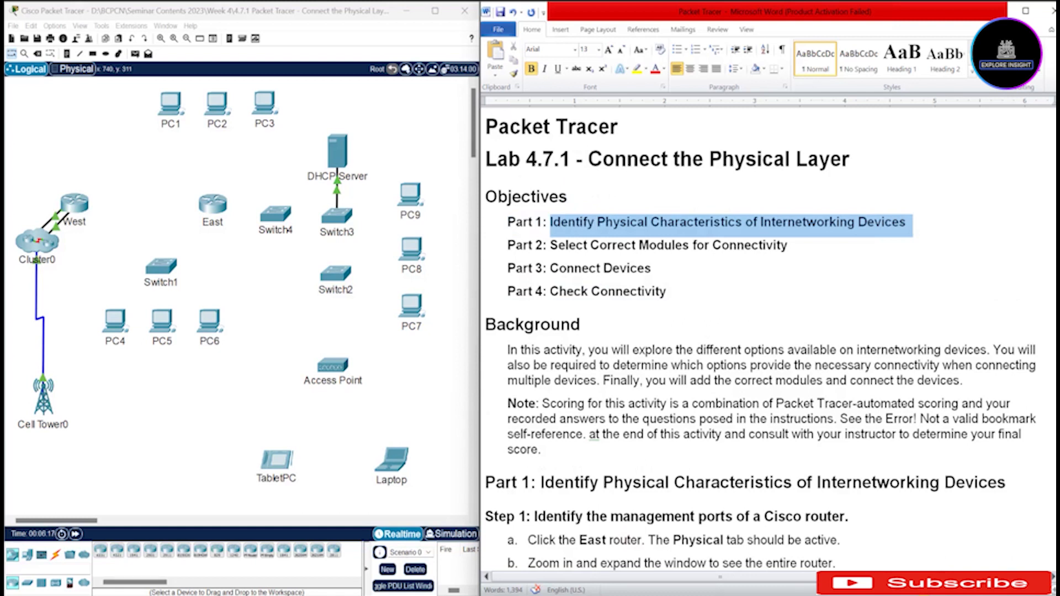
left_click_drag(550, 224, 508, 223)
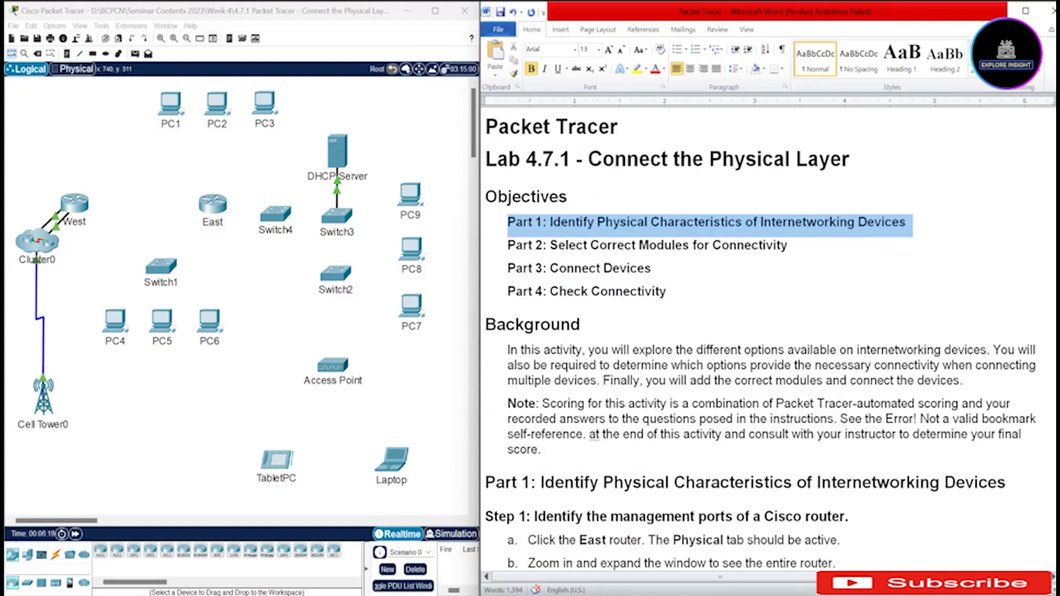
left_click_drag(794, 246, 523, 245)
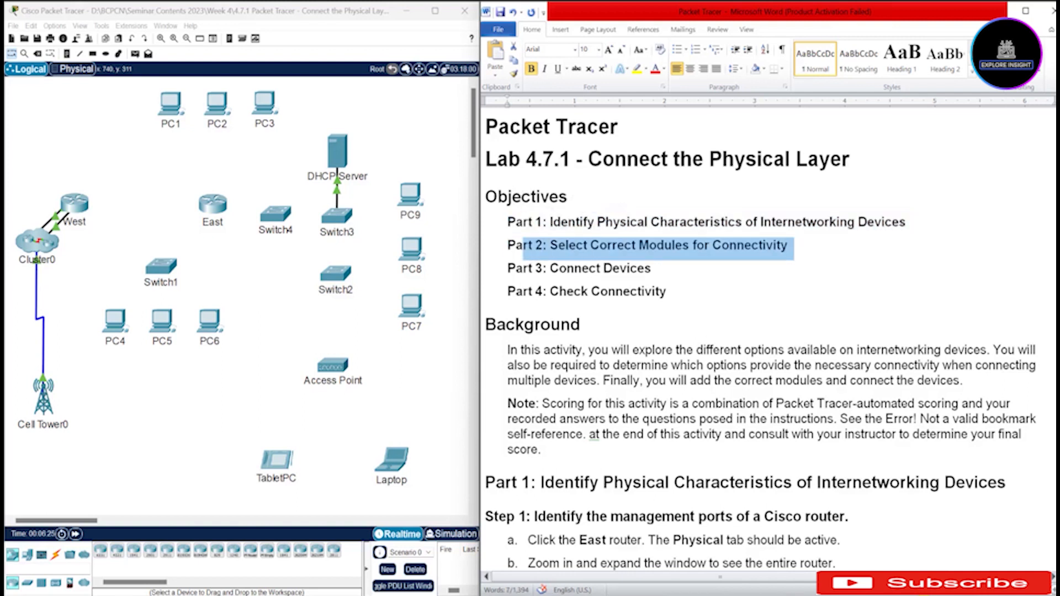
left_click_drag(658, 268, 507, 268)
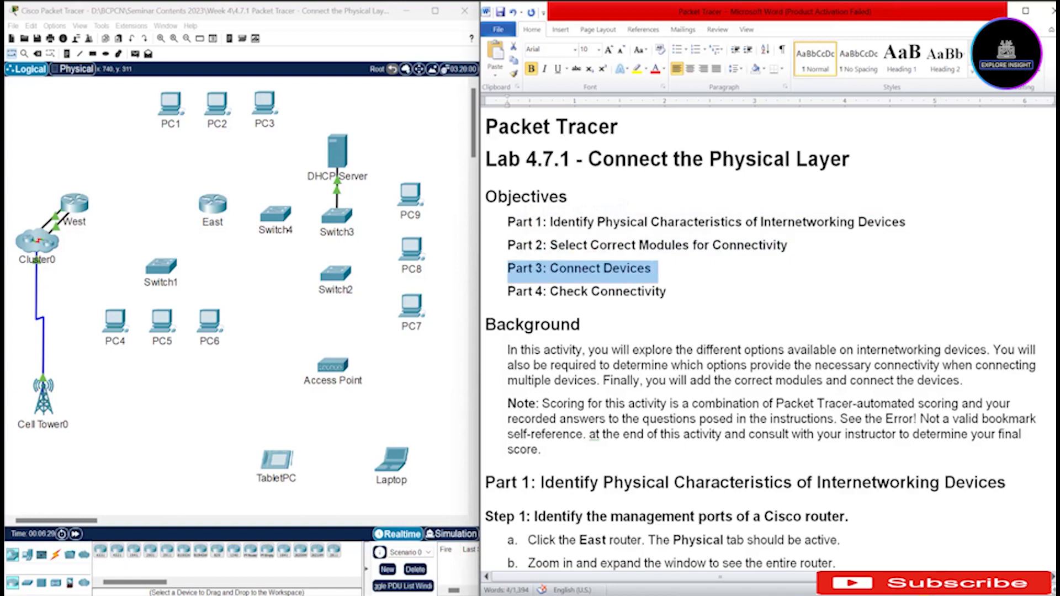
left_click_drag(666, 291, 508, 292)
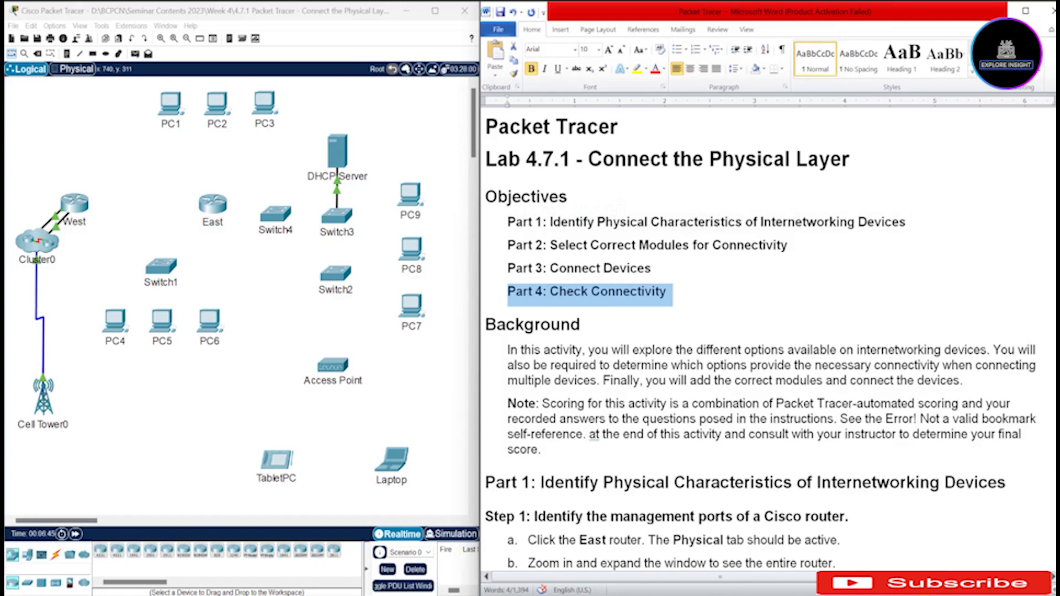
left_click(716, 404)
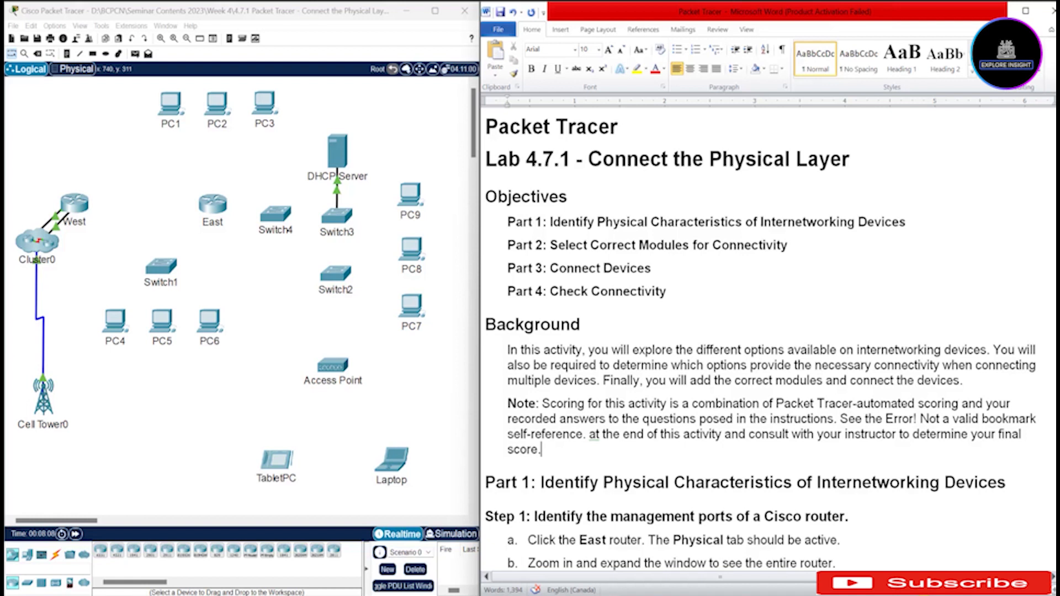
scroll(768, 337, "down", 3)
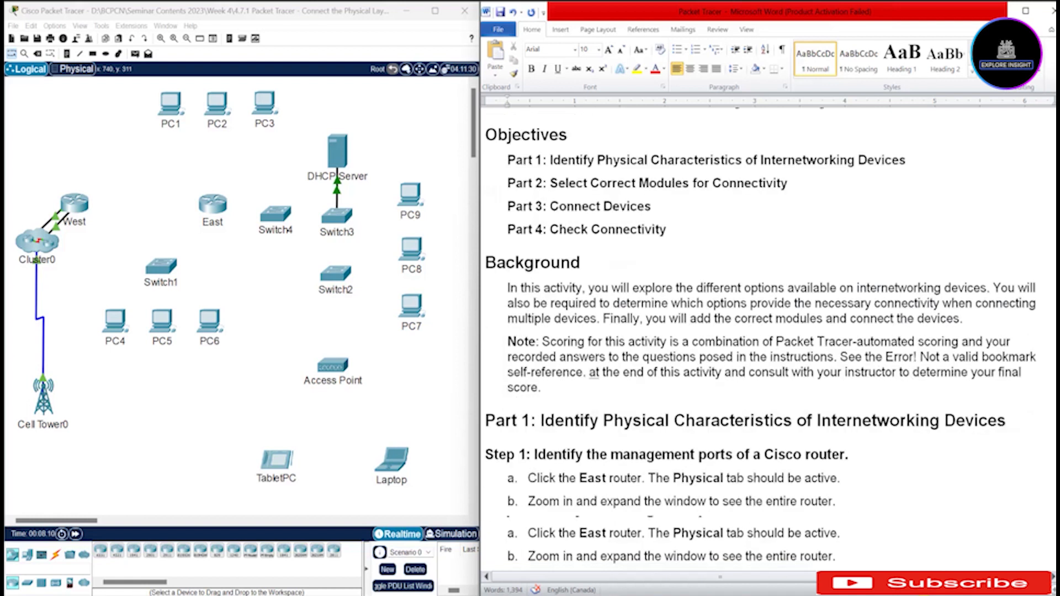
scroll(768, 337, "up", 1)
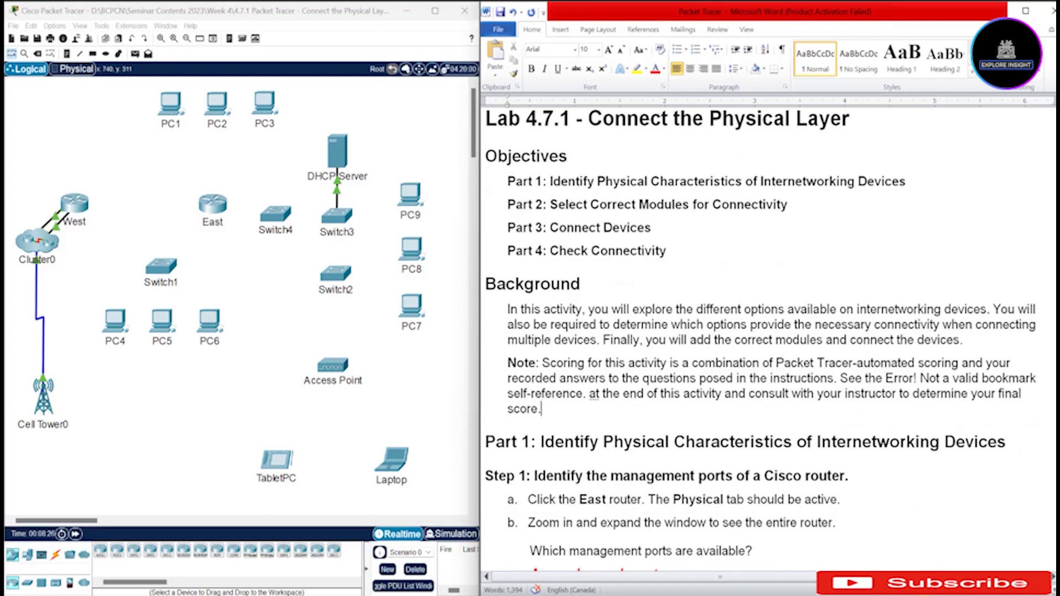
Following Part 1, Step 1 of the lab, open the East router's physical device view beside the instructions and zoom in once
left_click_drag(838, 523, 485, 475)
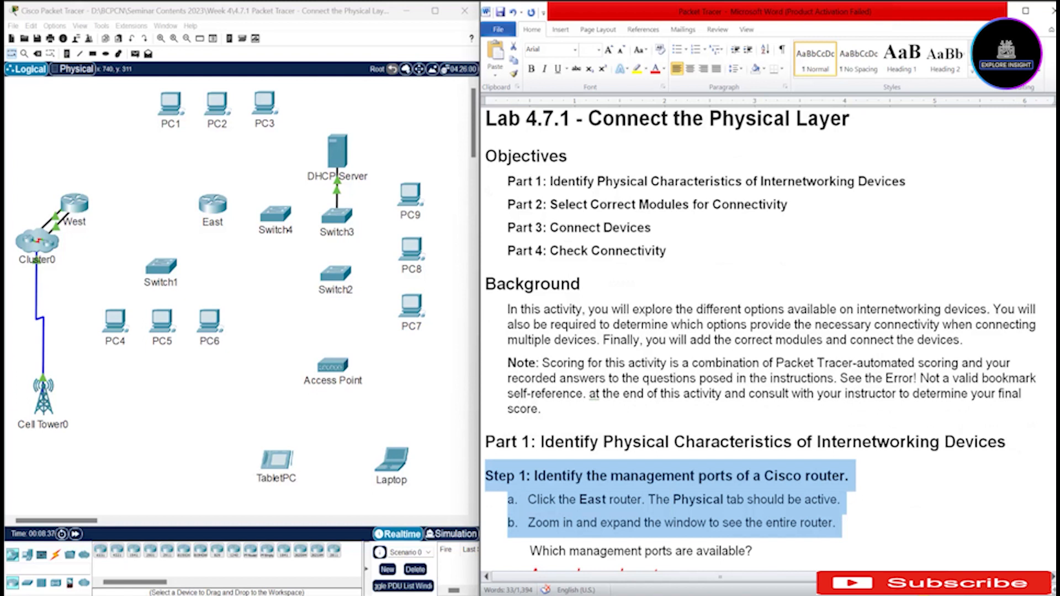
left_click(578, 500)
left_click(841, 500)
left_click_drag(841, 499, 528, 500)
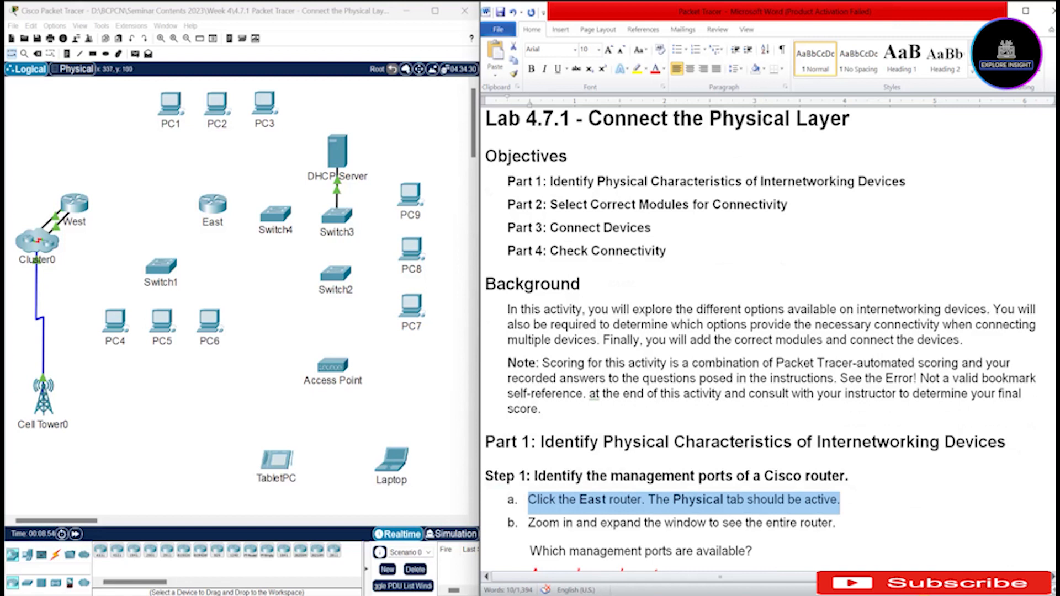
left_click_drag(173, 183, 241, 244)
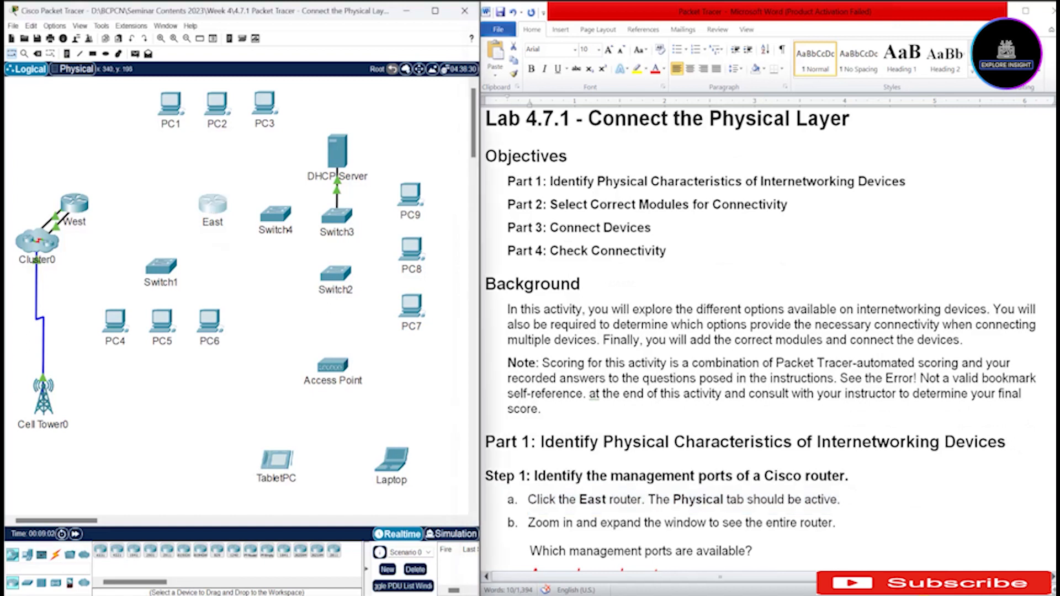
left_click(220, 205)
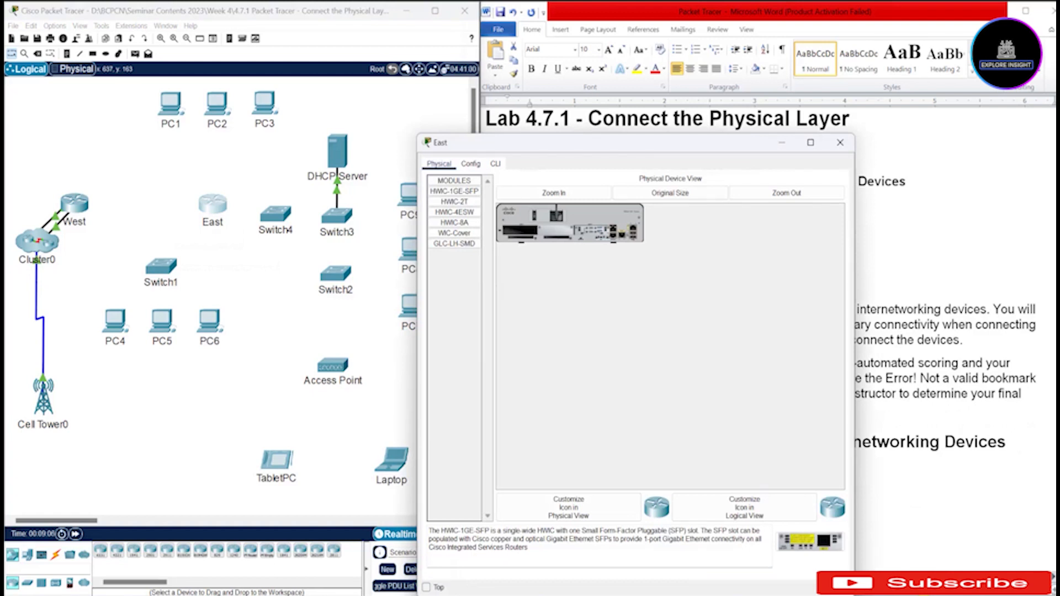
left_click_drag(497, 142, 126, 79)
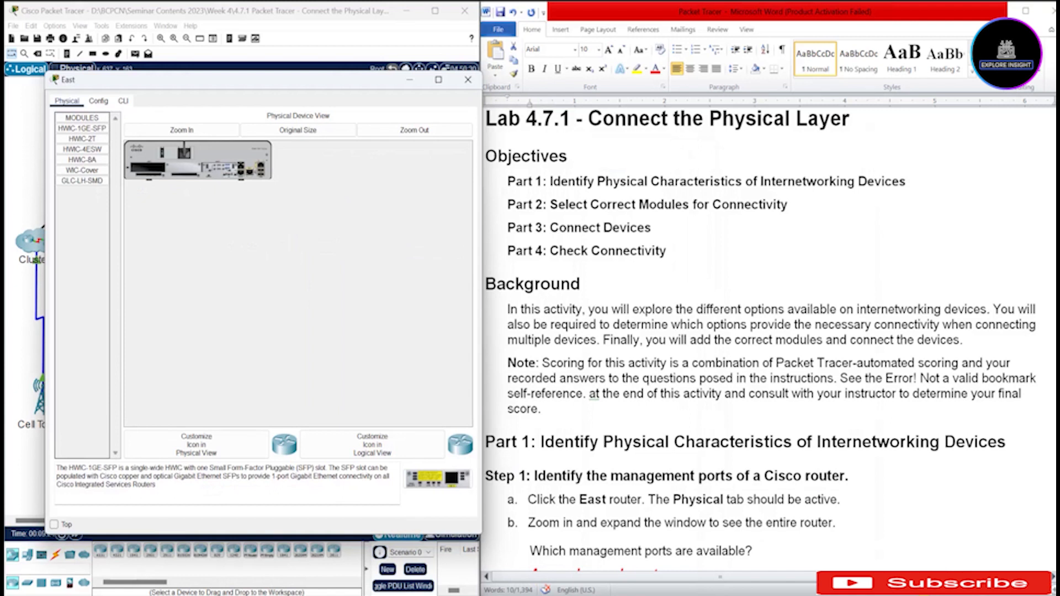
left_click(181, 130)
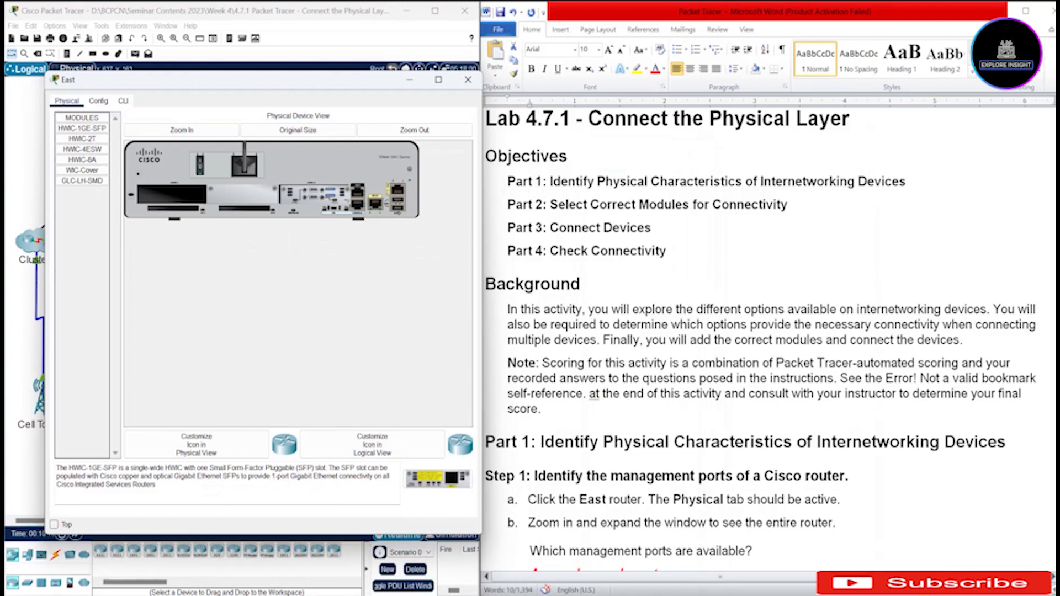
Examine the lab questions and answers about the East router's management ports and its LAN and WAN interfaces
scroll(761, 340, "down", 1)
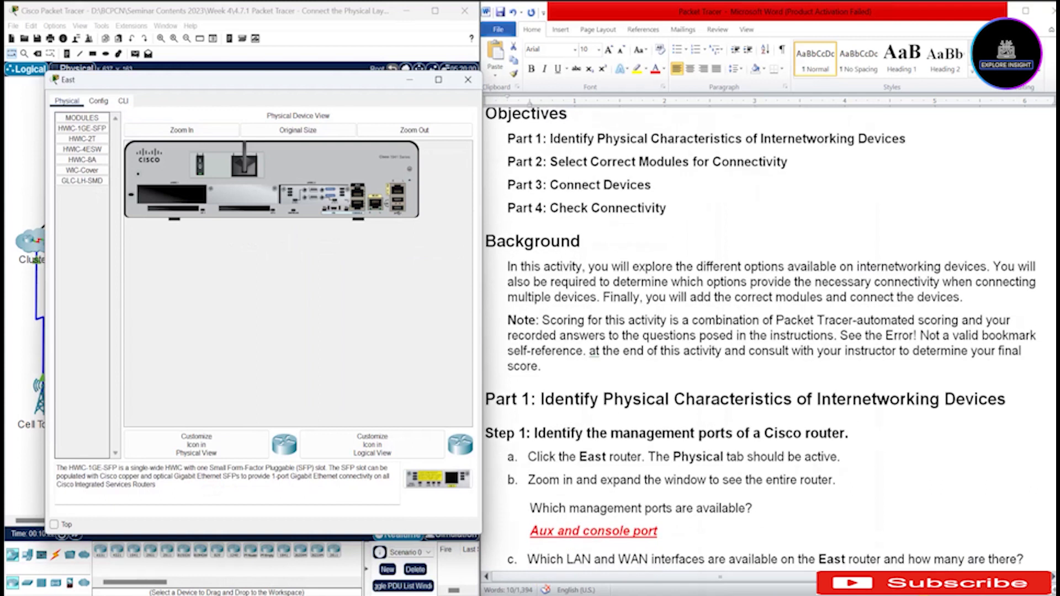
scroll(768, 340, "up", 1)
scroll(768, 340, "down", 1)
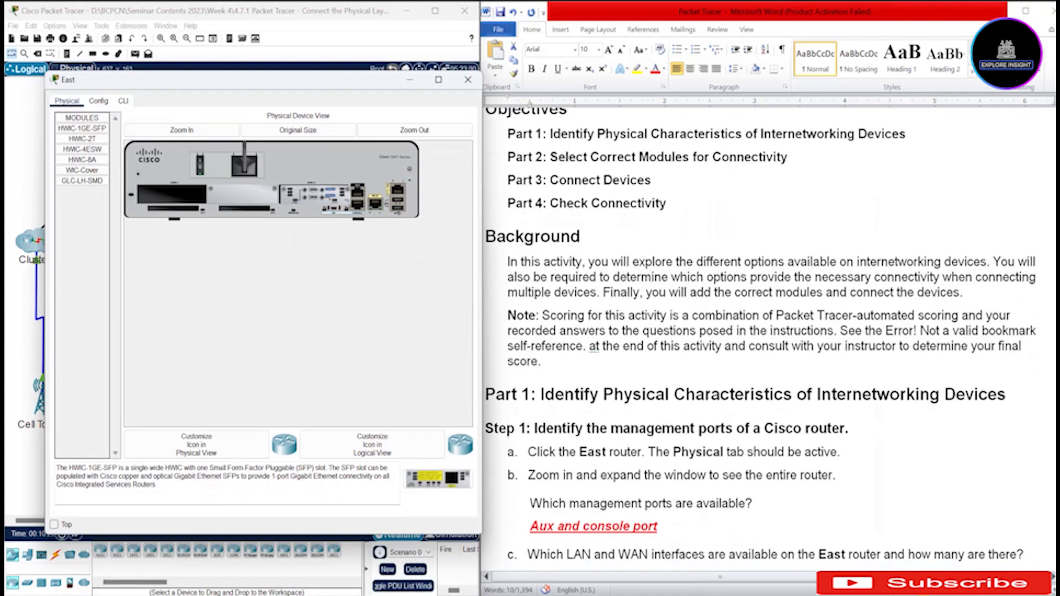
scroll(768, 340, "down", 1)
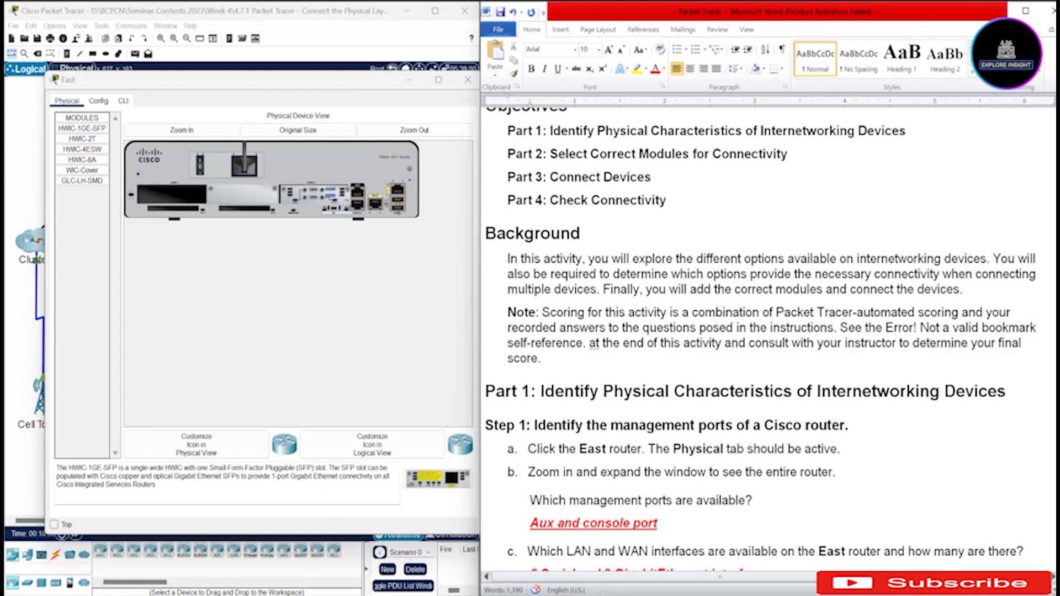
left_click(547, 547)
triple_click(547, 547)
triple_click(547, 547)
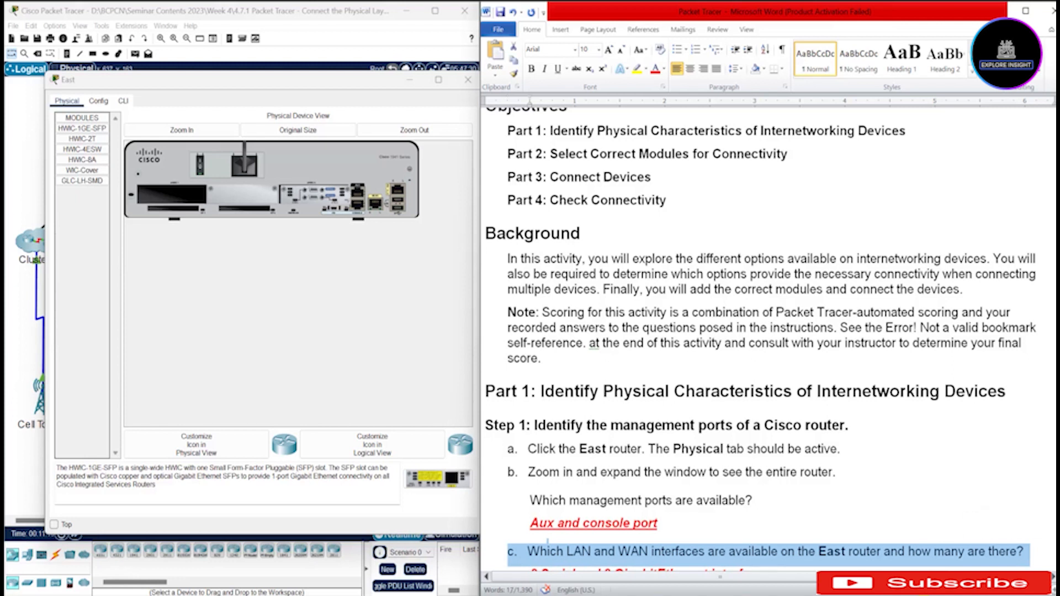
scroll(761, 339, "down", 1)
scroll(762, 339, "down", 3)
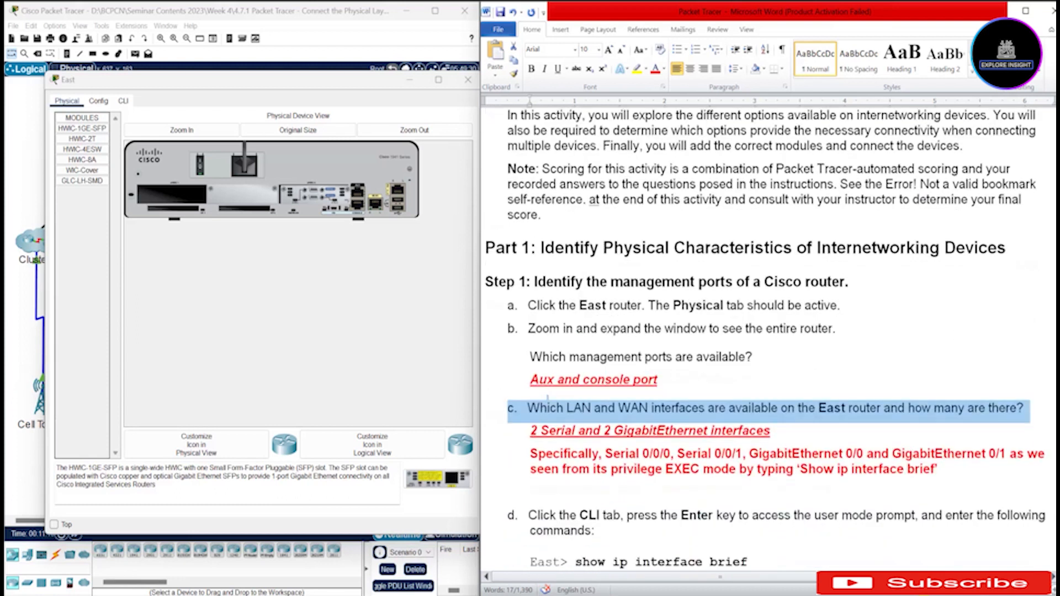
scroll(765, 341, "up", 1)
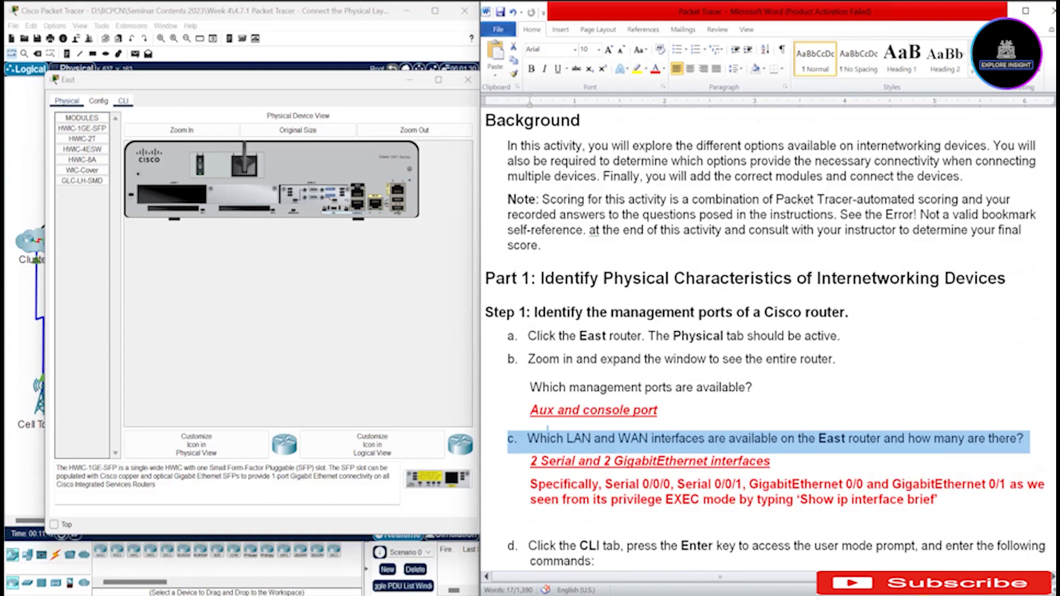
Open the East router's command line and run "show interface gigabitethernet 0/0"
left_click(123, 101)
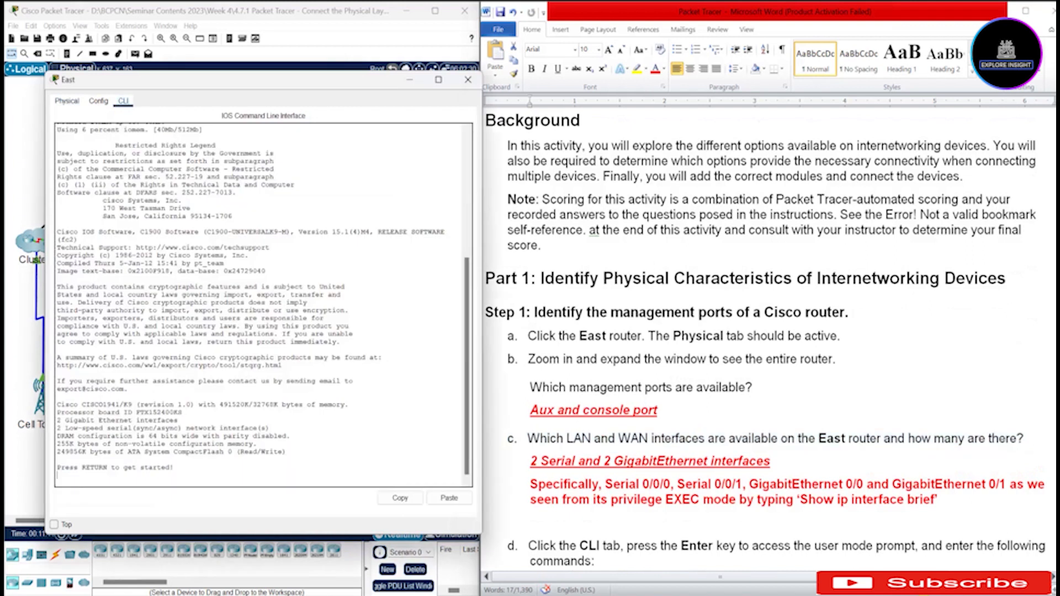
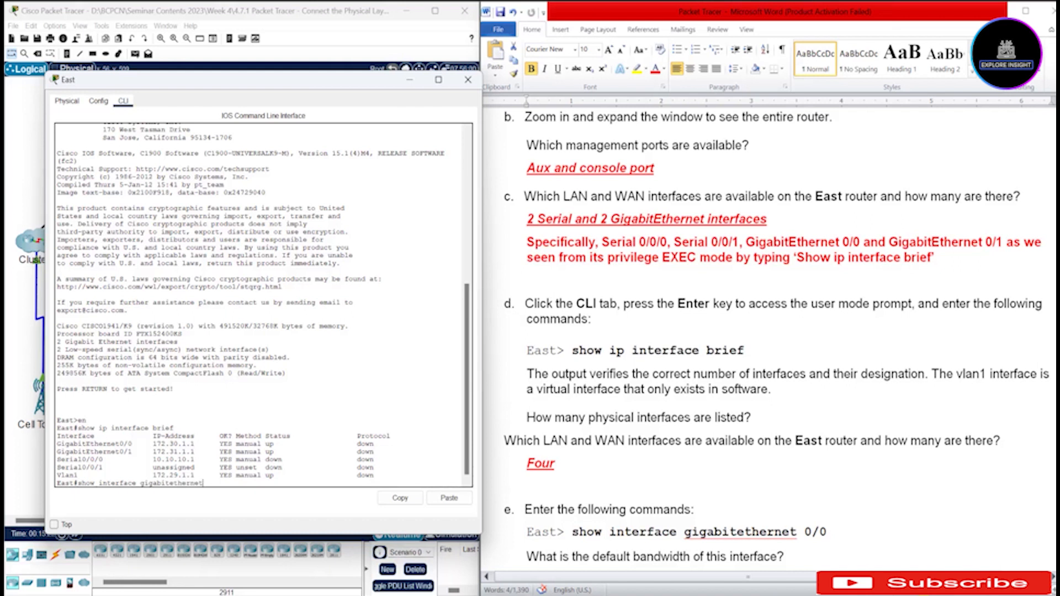
type("0/0")
key("Return")
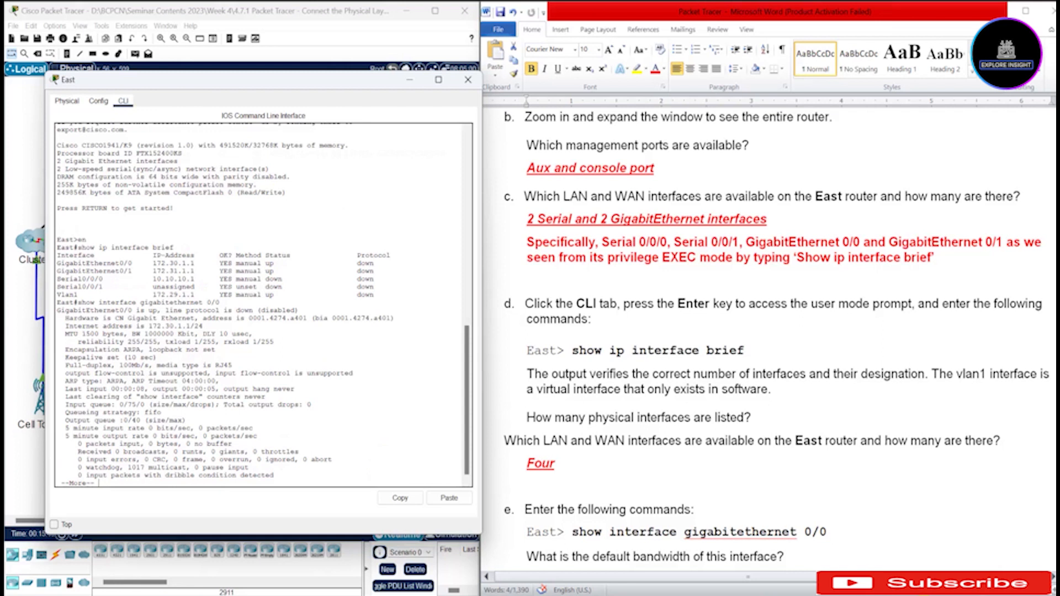
Find the GigabitEthernet 0/0 default bandwidth in the command output and compare it with the answer in the lab document
key("alt+Tab")
left_click_drag(527, 557, 787, 557)
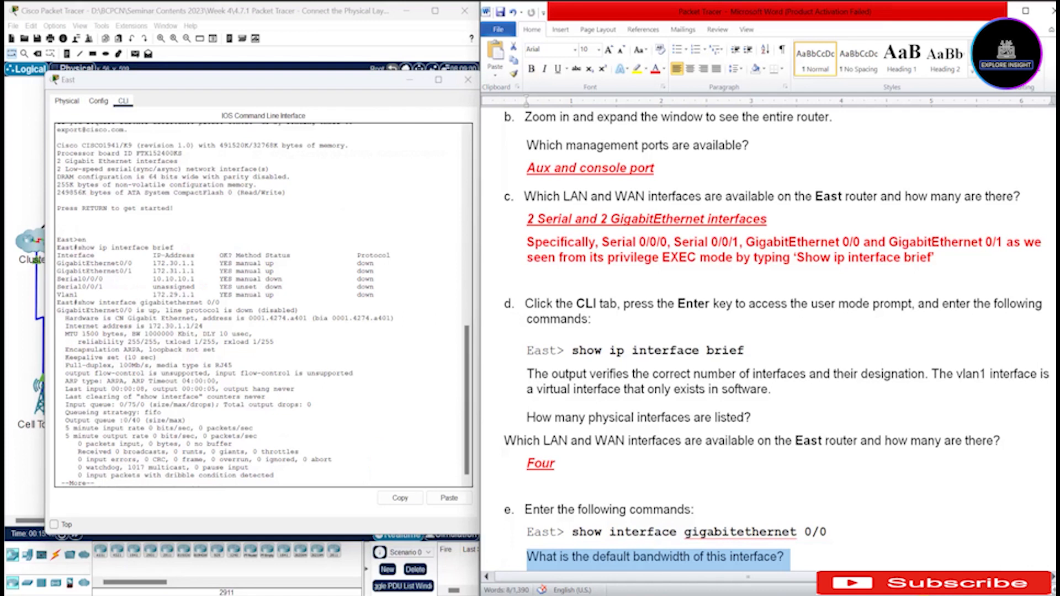
left_click(287, 342)
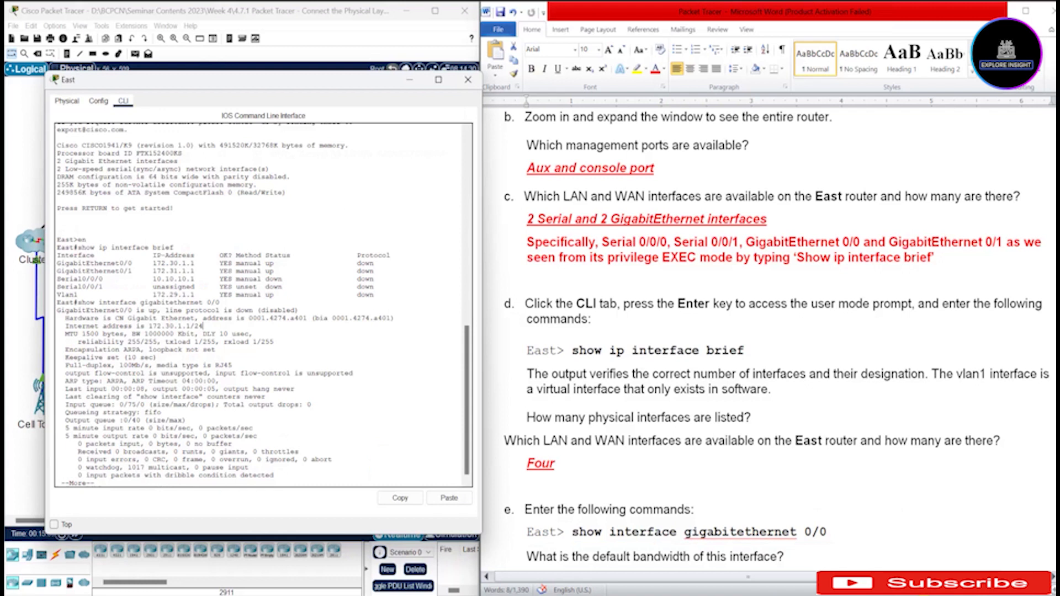
left_click_drag(124, 334, 195, 334)
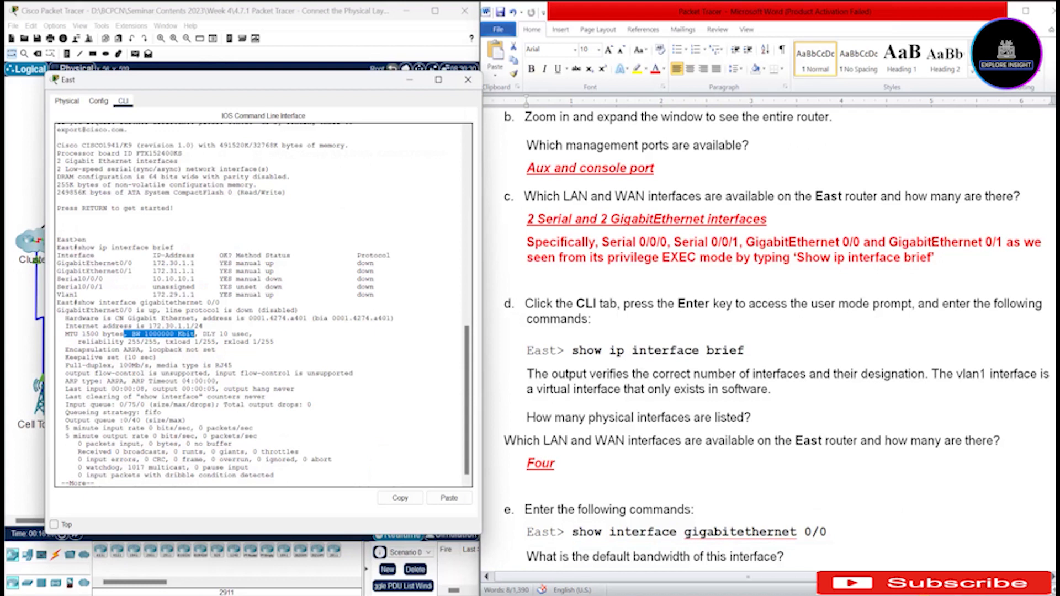
left_click_drag(195, 334, 199, 334)
scroll(777, 339, "down", 3)
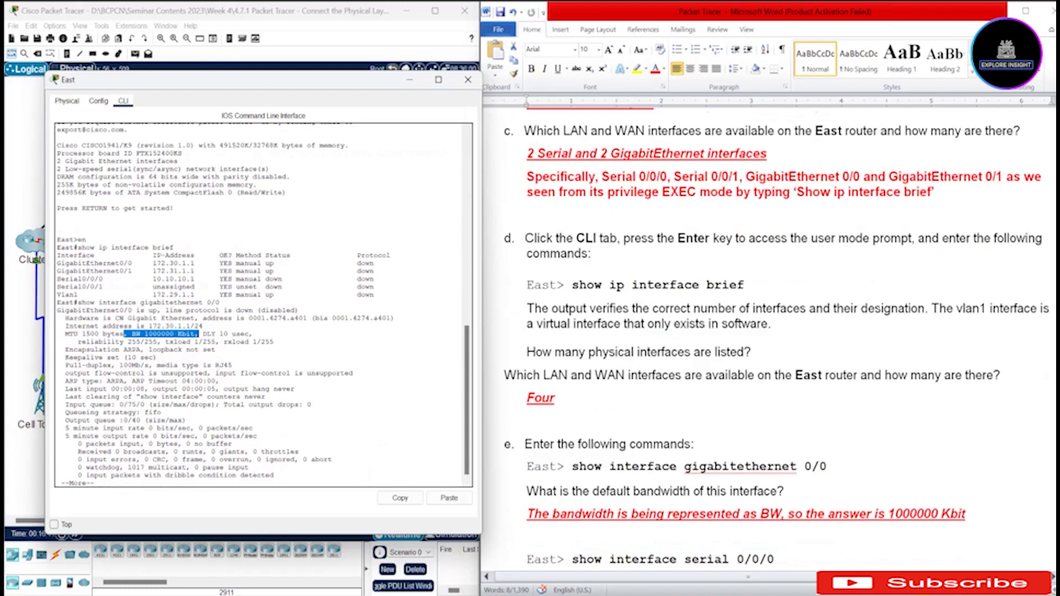
scroll(777, 336, "down", 2)
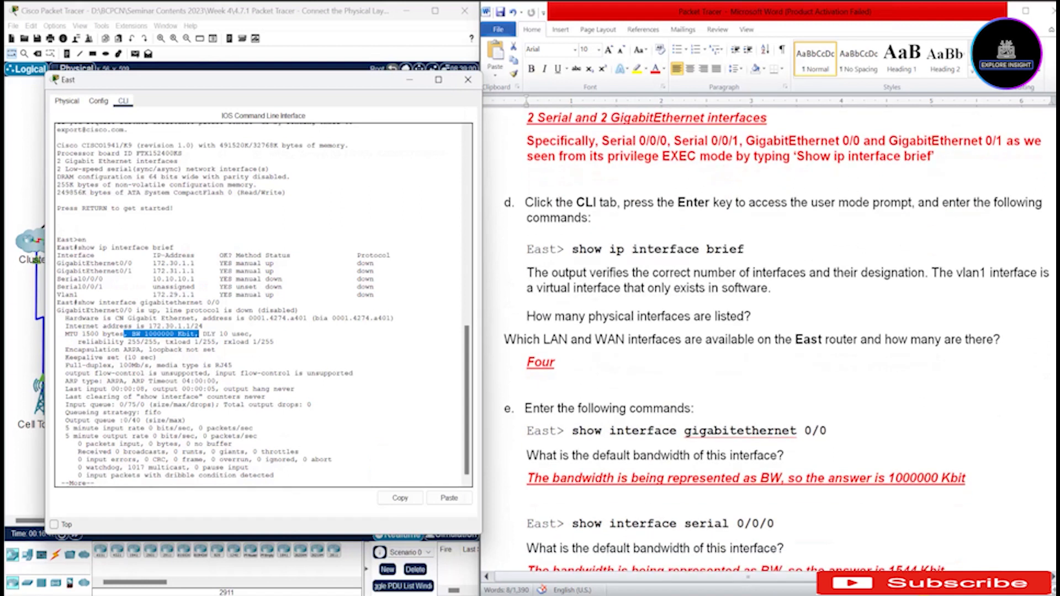
Leave the paged output and run "show interface serial 0/0/0" on the East router by editing the previous command
key("Return")
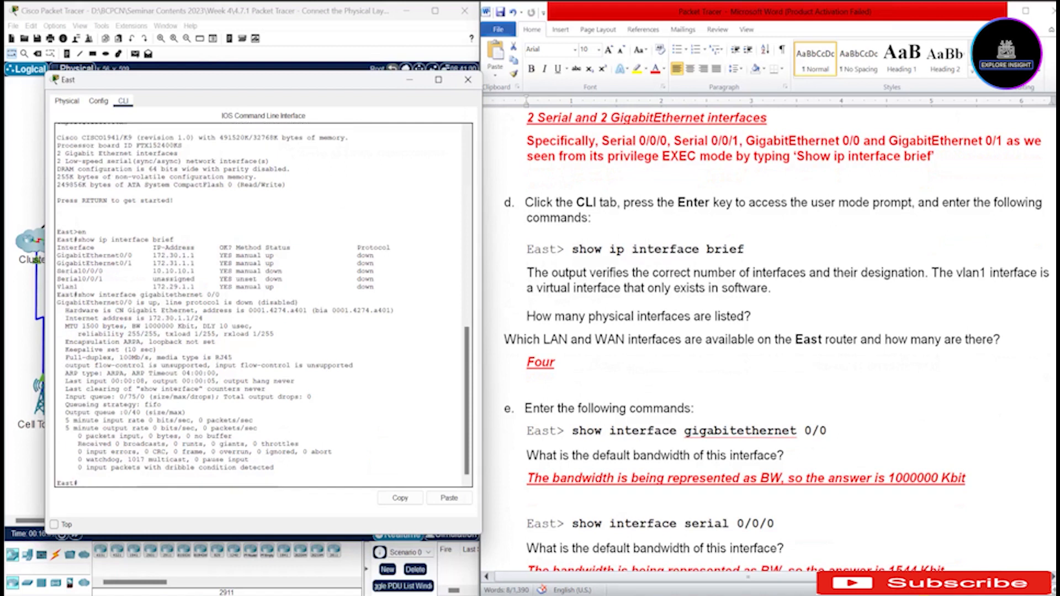
key("Up")
key("BackSpace")
key("BackSpace")
key("BackSpace")
key("BackSpace")
key("BackSpace")
key("BackSpace")
key("BackSpace")
key("BackSpace")
key("BackSpace")
key("BackSpace")
key("BackSpace")
key("BackSpace")
key("BackSpace")
key("BackSpace")
key("BackSpace")
key("BackSpace")
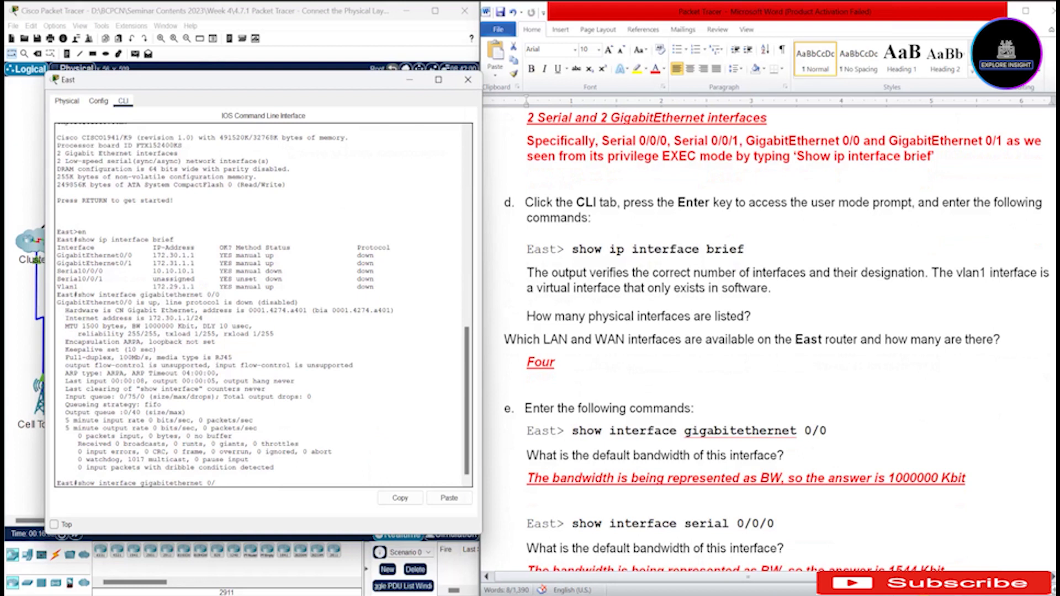
key("BackSpace")
key("BackSpace")
key("BackSpace")
type("ser")
key("BackSpace")
key("BackSpace")
type("rial 0/0/0")
key("Return")
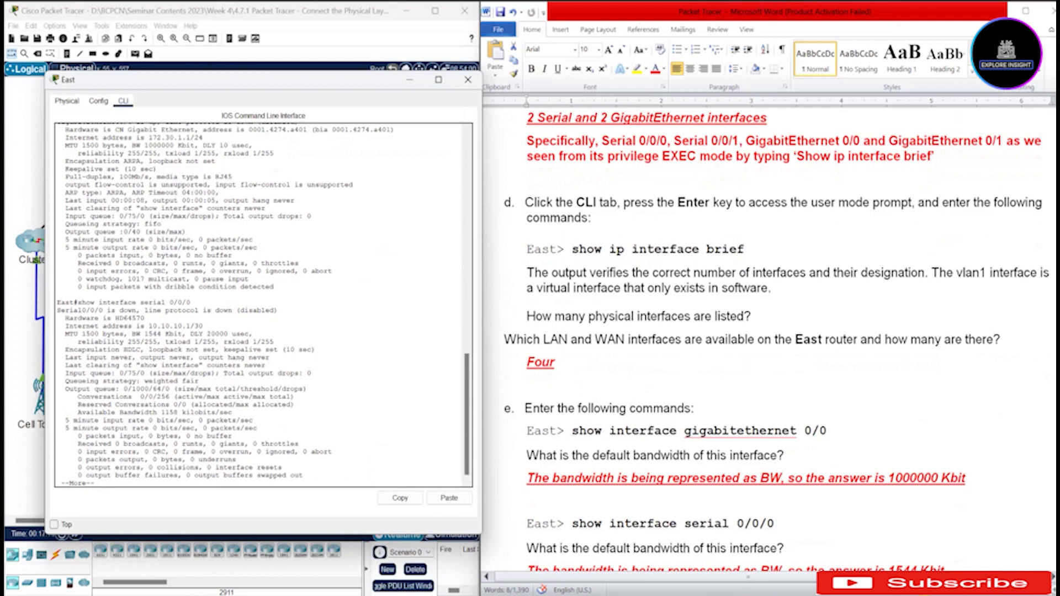
Locate the Serial 0/0/0 default bandwidth in the output and check it against the lab document's answer
mouse_move(120, 334)
left_mouse_down()
mouse_move(186, 334)
mouse_move(132, 335)
left_mouse_up()
scroll(767, 331, "down", 3)
left_click_drag(945, 418, 528, 418)
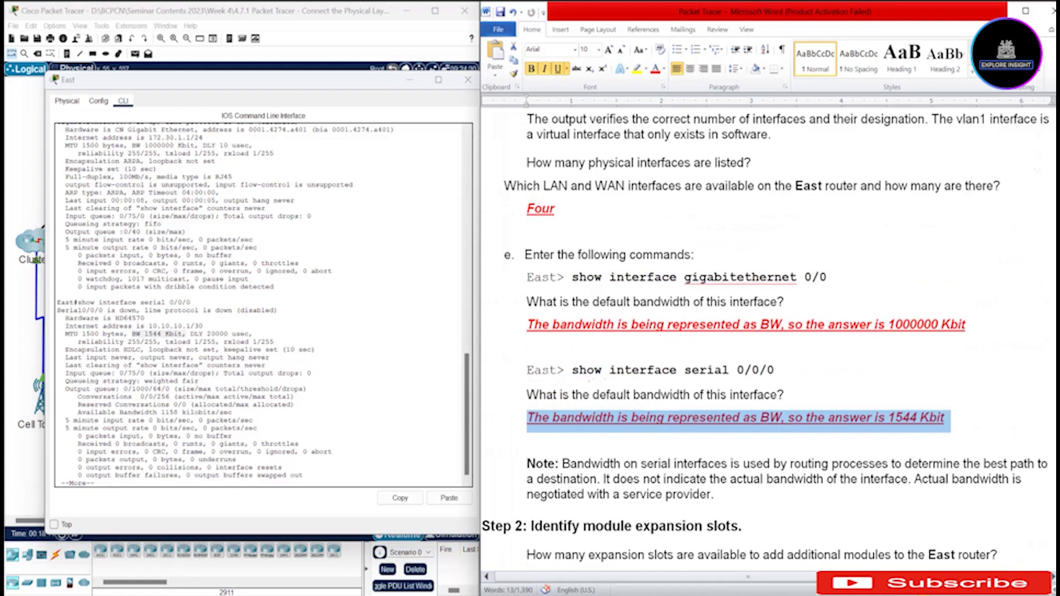
Return to the East router's physical view and examine its module expansion slots against the Step 2 question and answer
left_click_drag(528, 555, 999, 555)
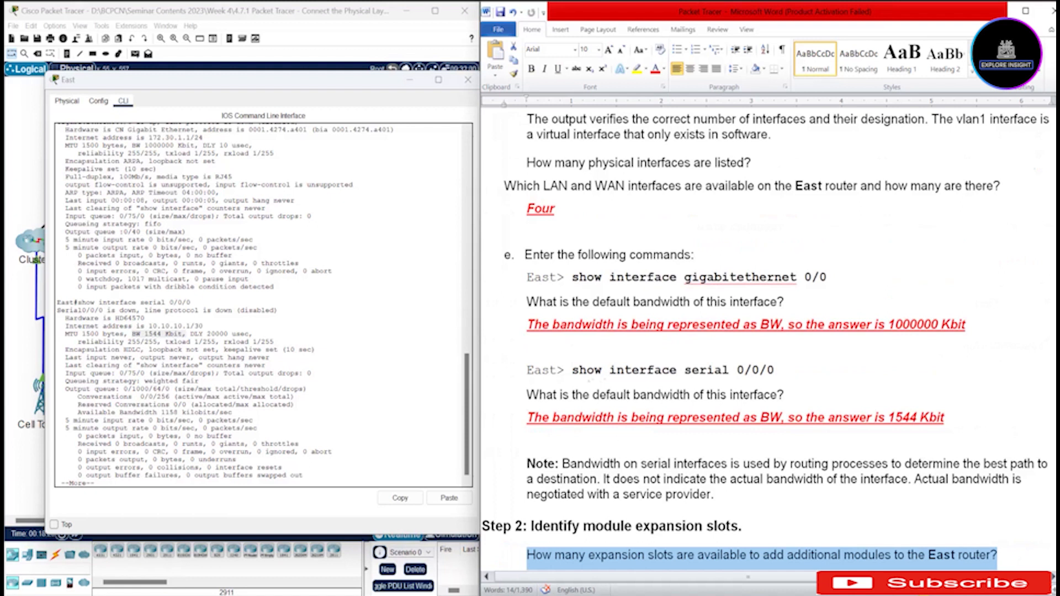
left_click(66, 100)
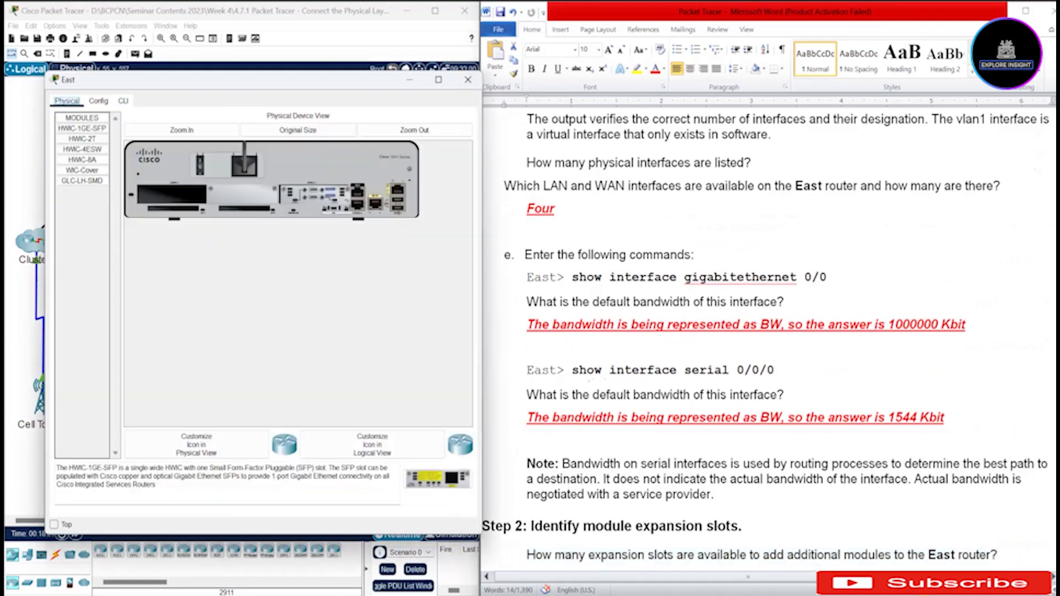
scroll(768, 331, "down", 2)
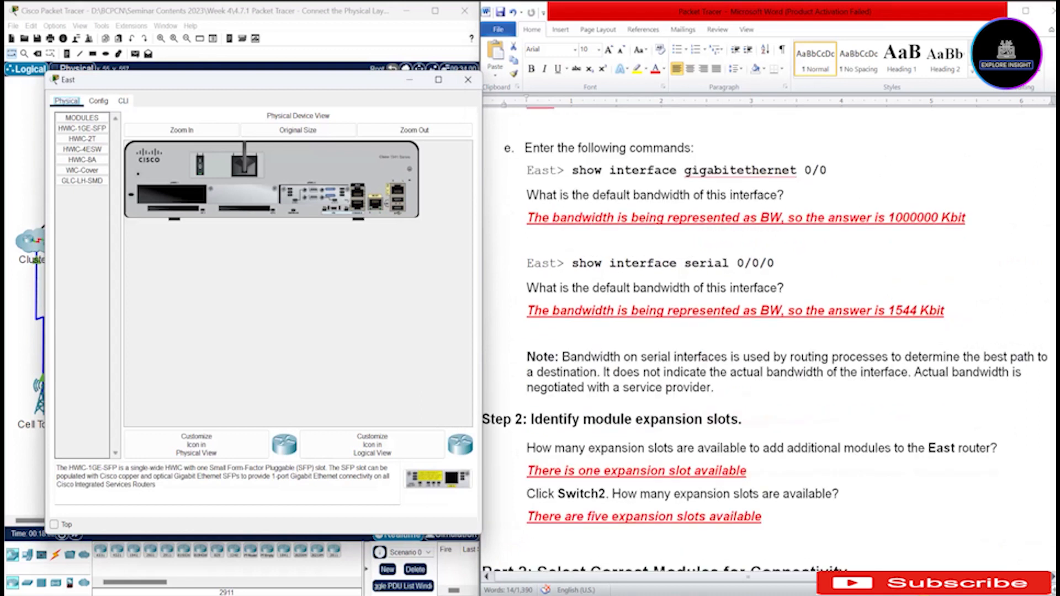
Review the lab document's interface questions, then look through the East router's module list and read the WIC-Cover description
scroll(768, 343, "up", 2)
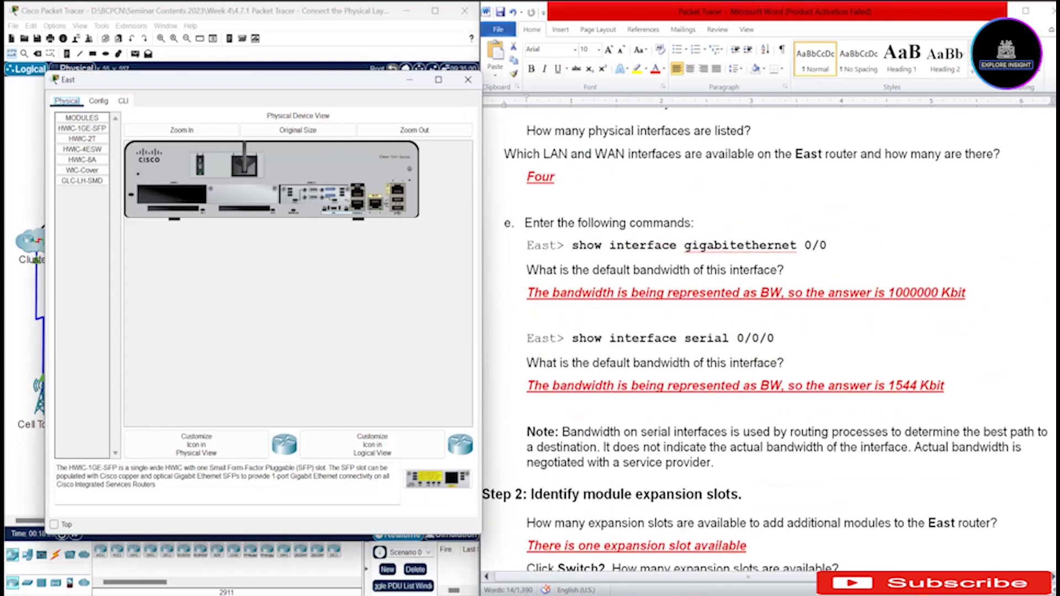
scroll(768, 339, "up", 1)
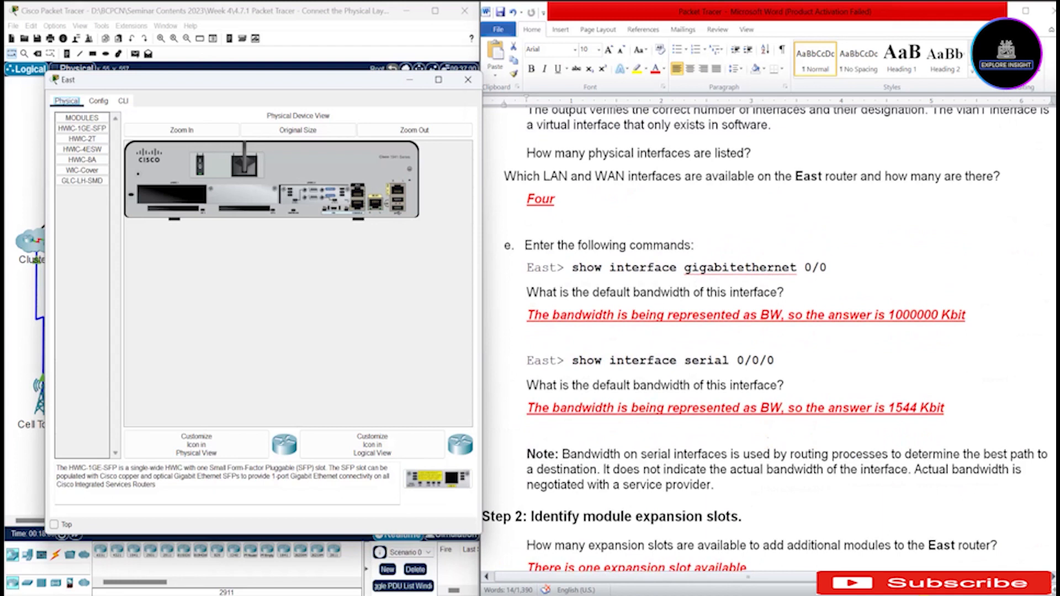
scroll(767, 339, "up", 1)
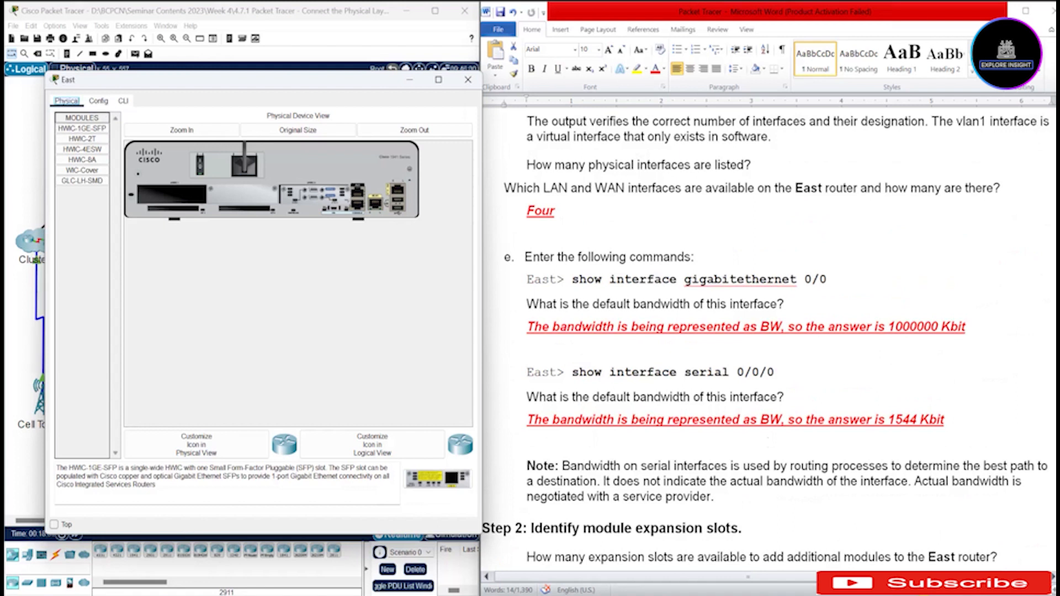
left_click(82, 117)
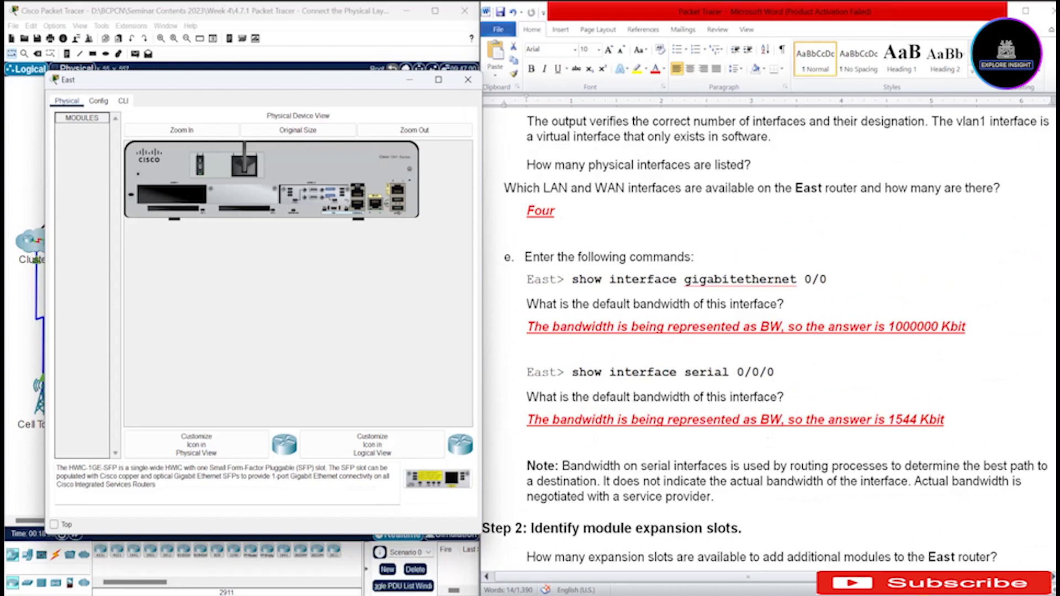
left_click(82, 117)
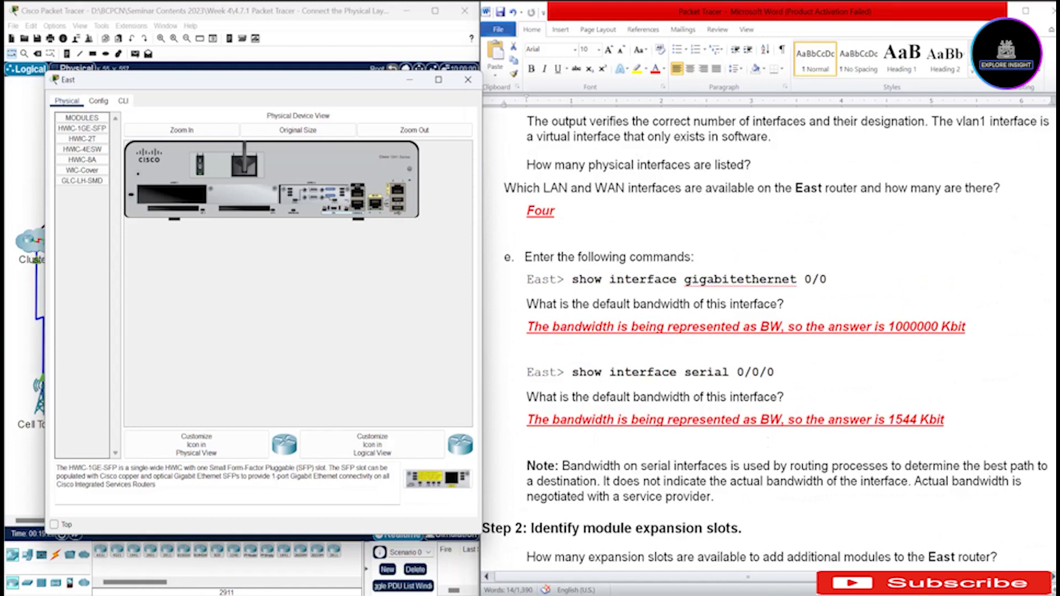
left_click(81, 170)
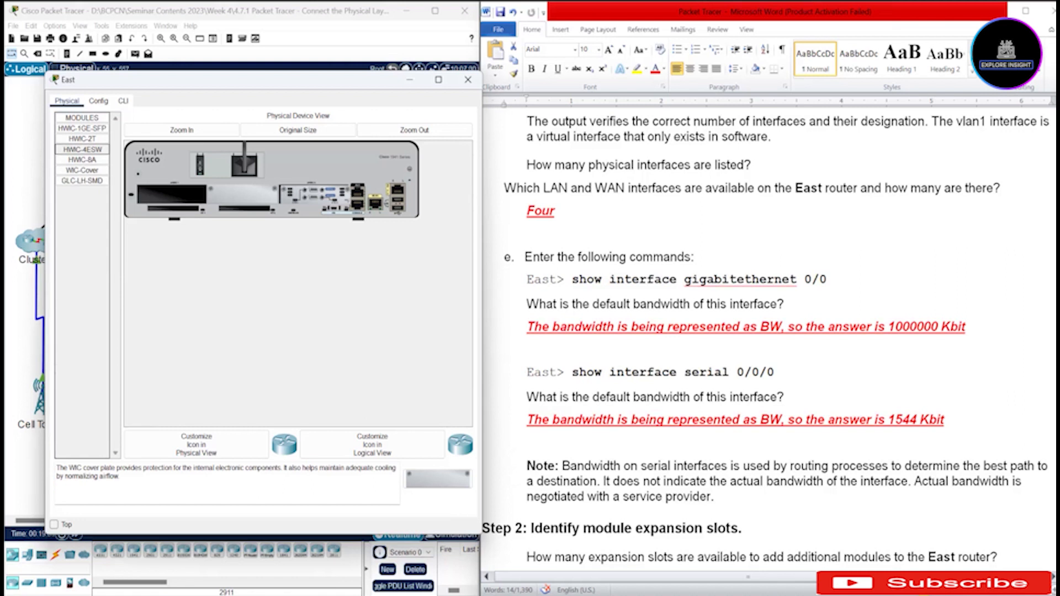
Try fitting the HWIC-4ESW module into the East router's empty expansion slot, and take it back out
left_click(83, 150)
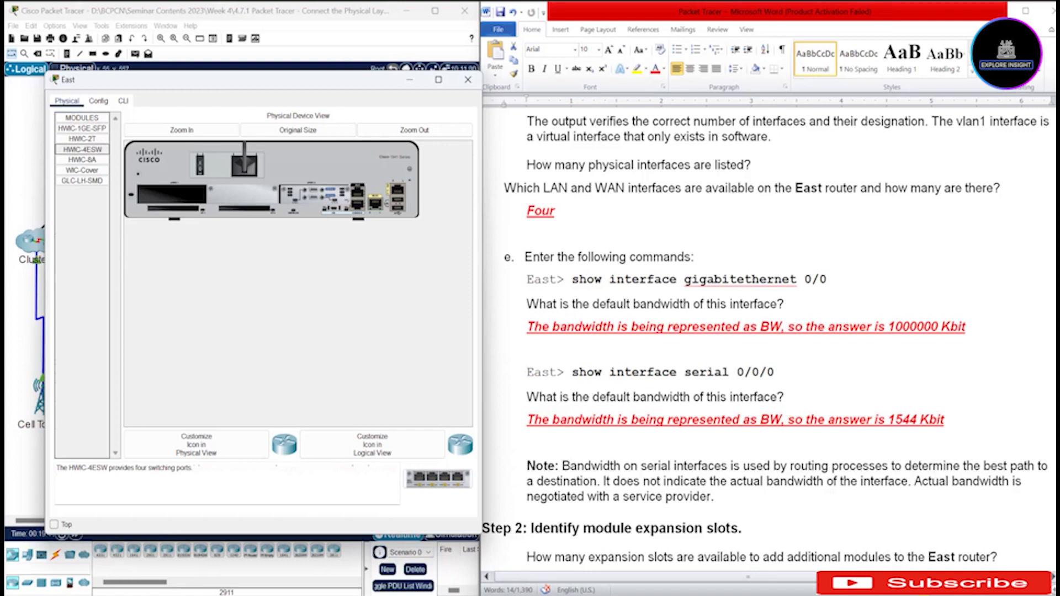
left_click_drag(82, 149, 172, 194)
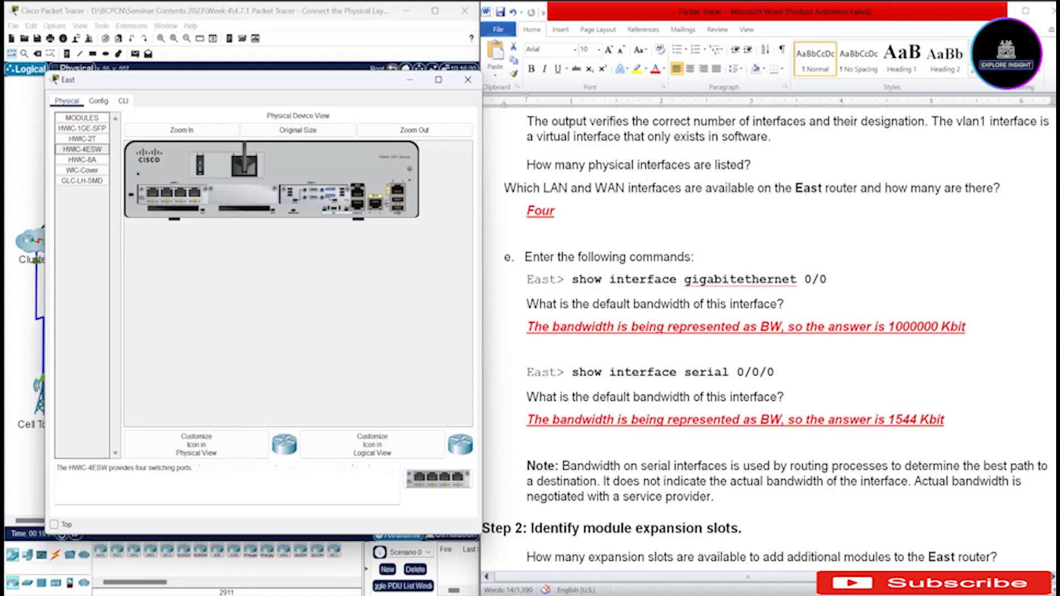
scroll(768, 337, "down", 1)
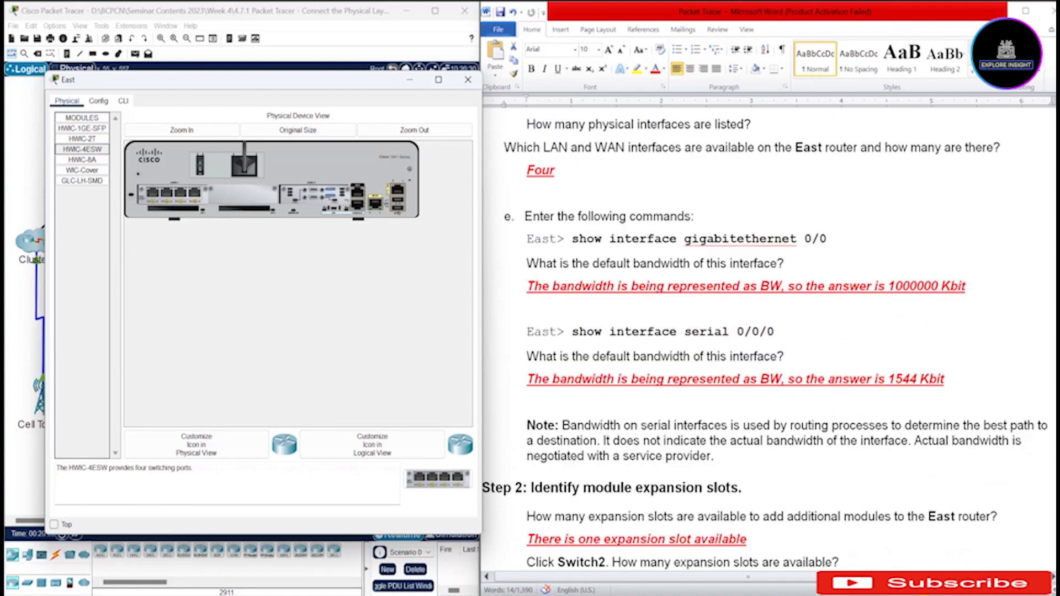
scroll(768, 337, "down", 1)
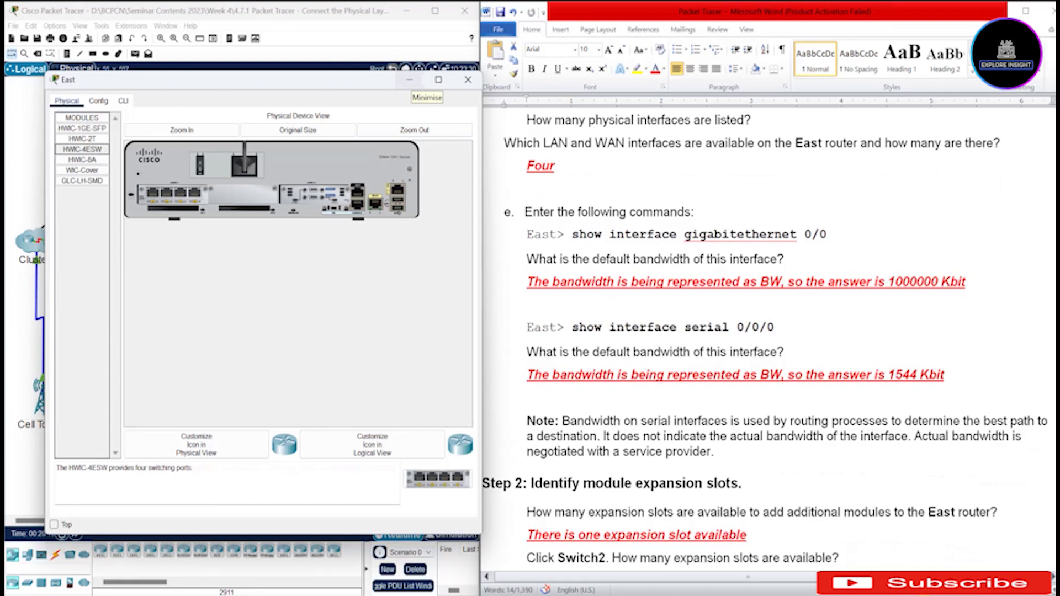
left_click_drag(173, 193, 82, 232)
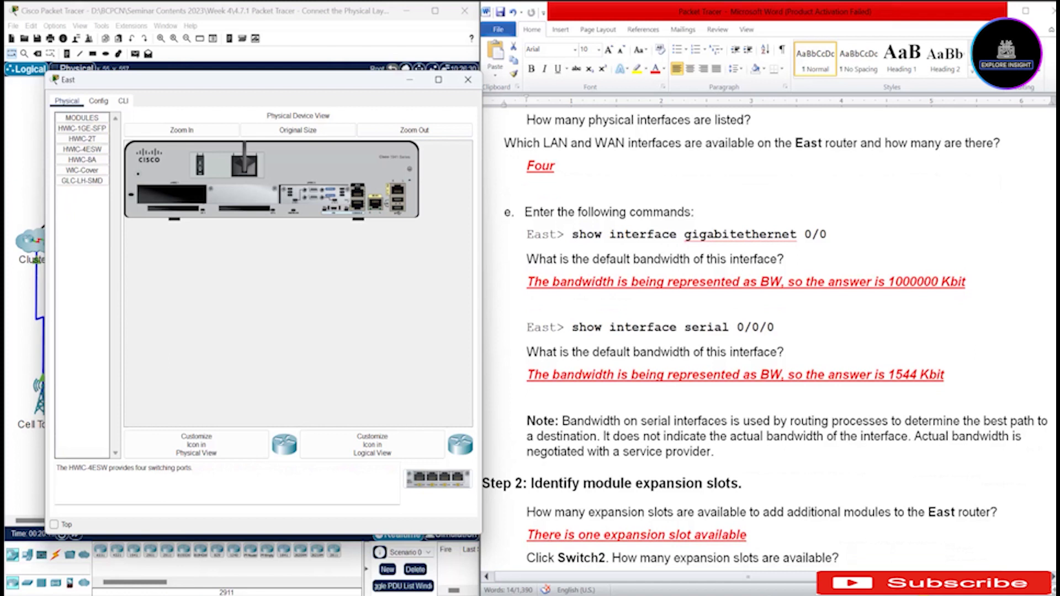
left_click_drag(248, 80, 279, 84)
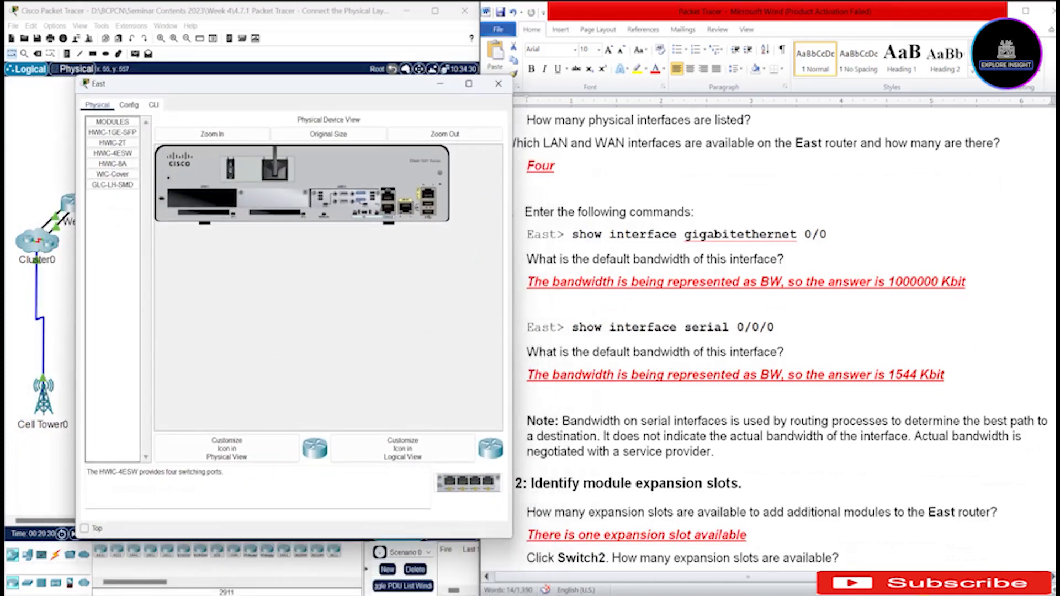
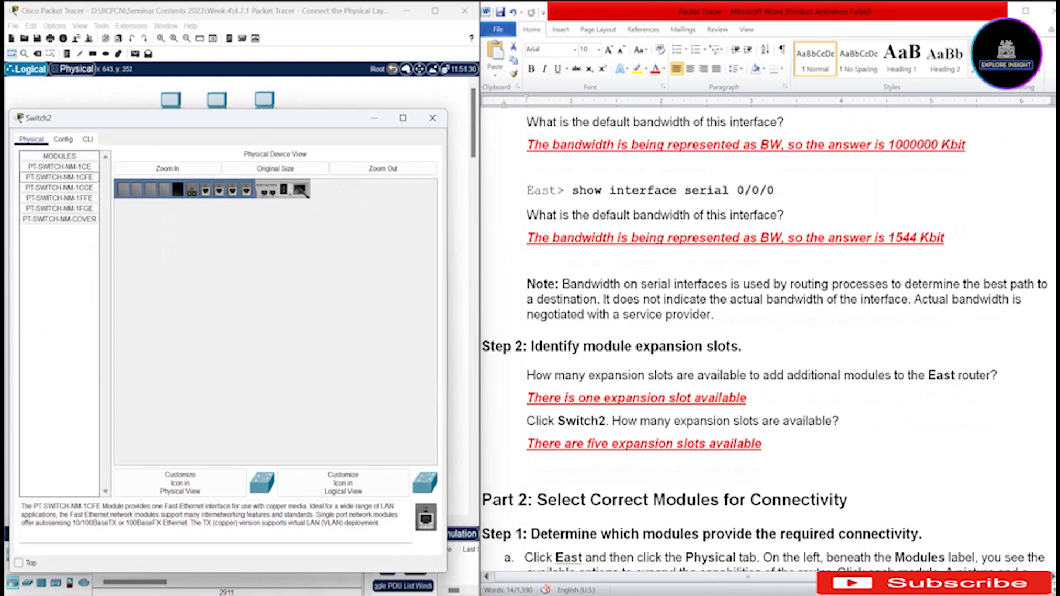
Check Switch2's expansion slots against the lab document's answer and put the Switch2 window away
scroll(765, 339, "down", 4)
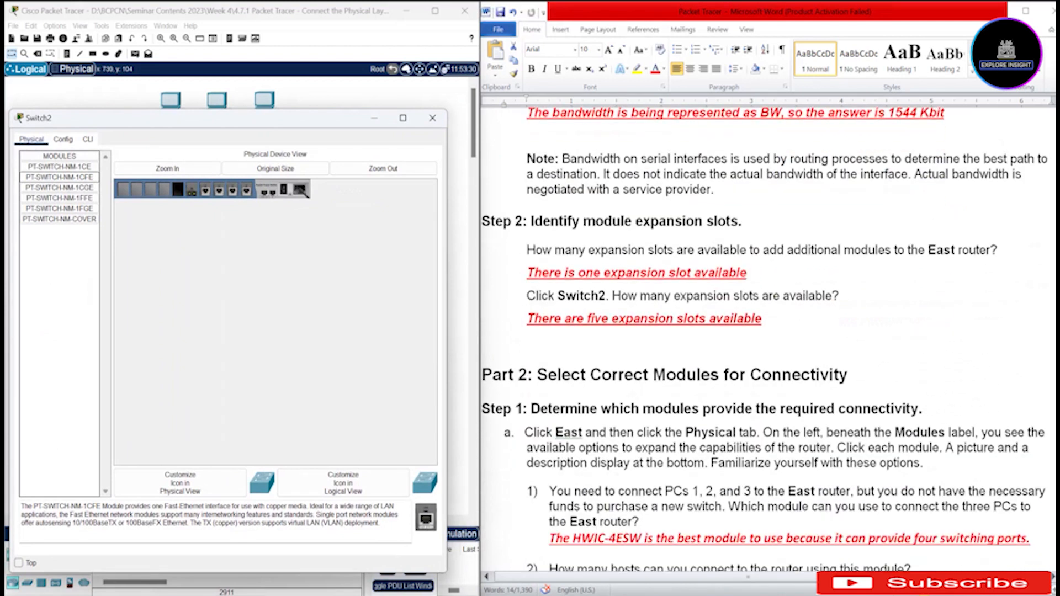
scroll(765, 339, "up", 1)
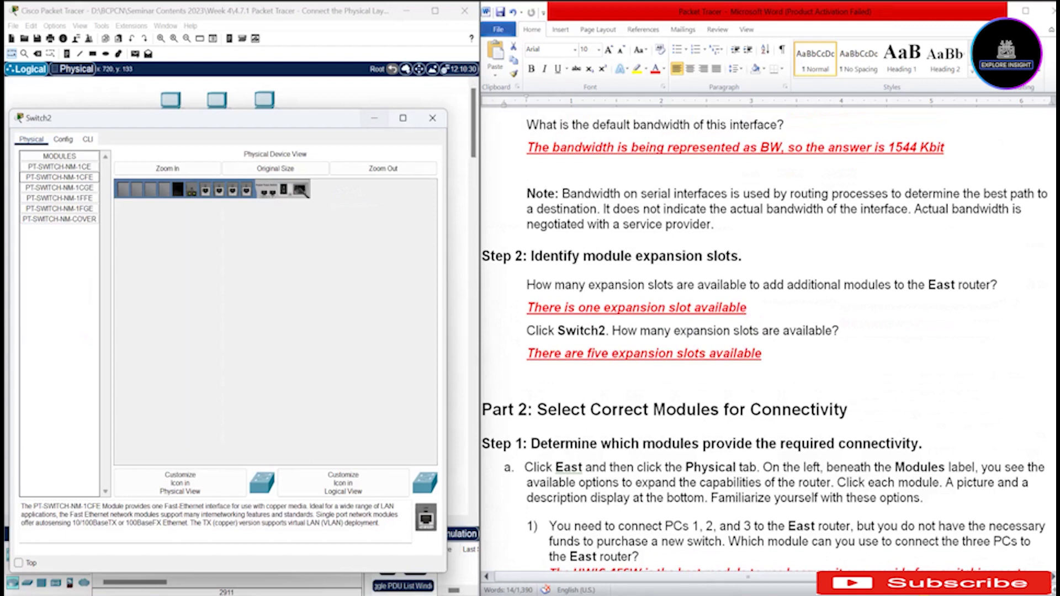
left_click(375, 117)
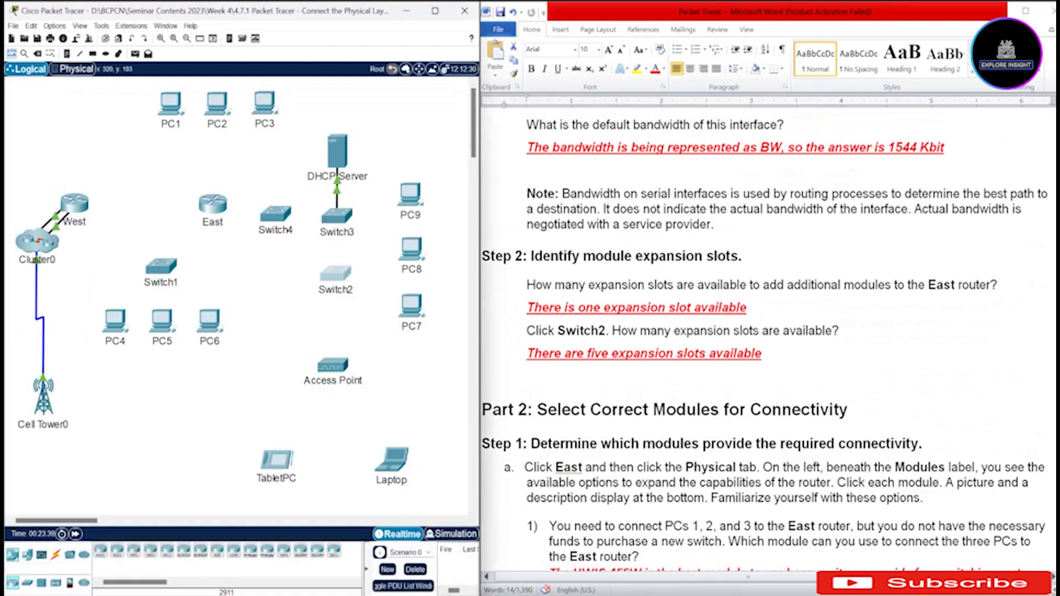
Reopen the East router's physical view and read the descriptions of the HWIC-1GE-SFP and HWIC-2T modules
left_click_drag(179, 172, 243, 235)
left_click(214, 205)
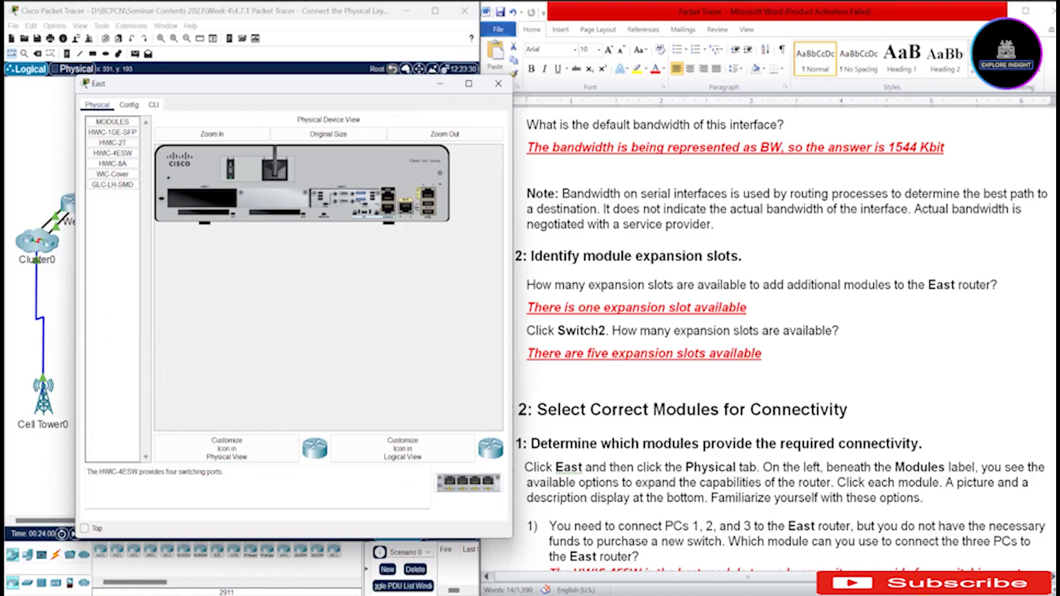
left_click(112, 133)
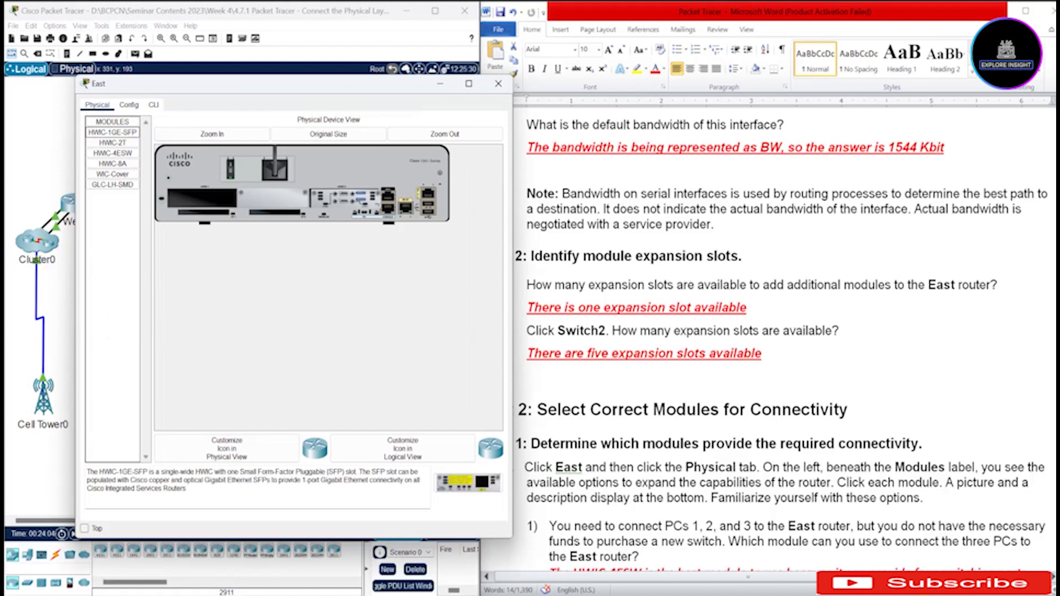
left_click_drag(93, 472, 186, 489)
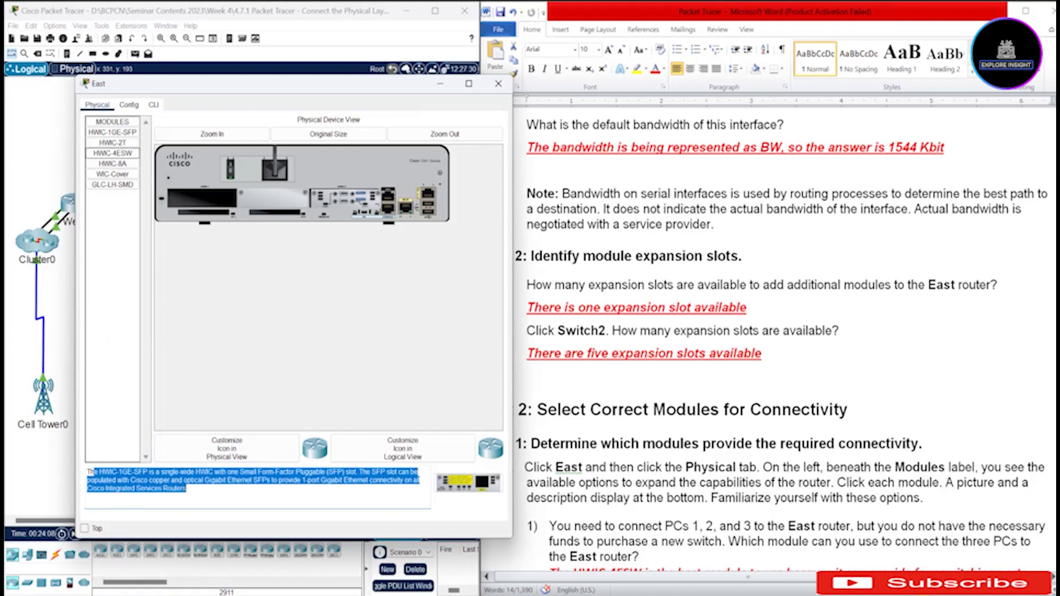
left_click(113, 143)
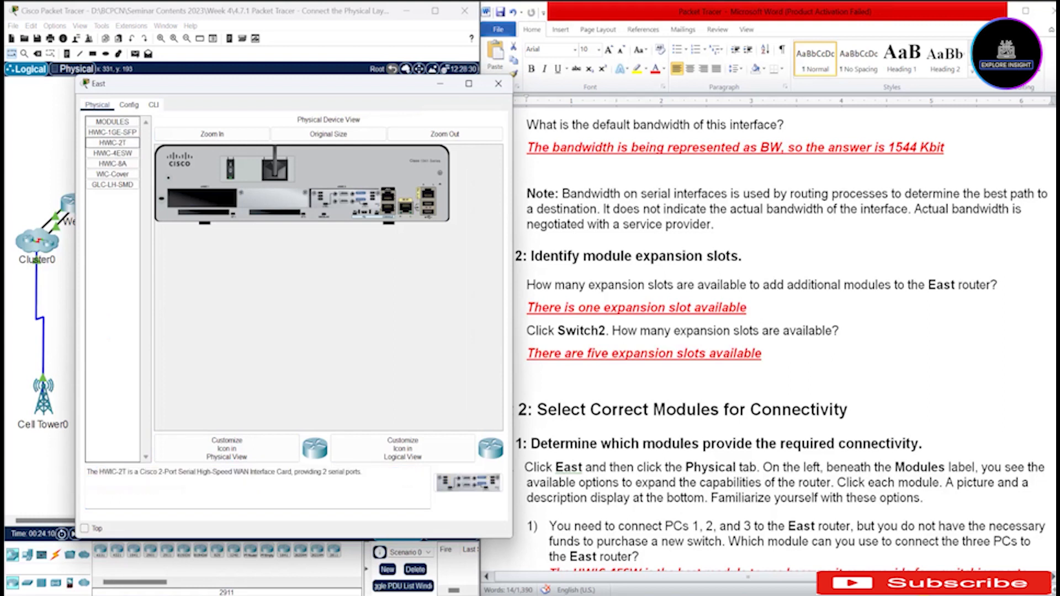
left_click_drag(362, 472, 87, 472)
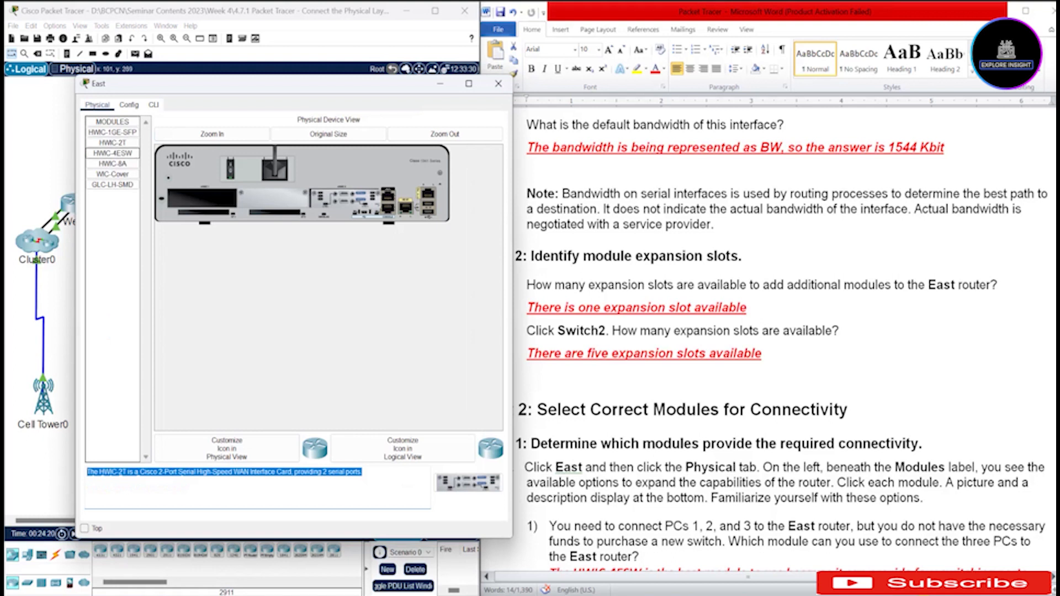
Read the descriptions of the East router's HWIC-4ESW, HWIC-8A, WIC-Cover and GLC-LH-SMD modules
left_click(113, 154)
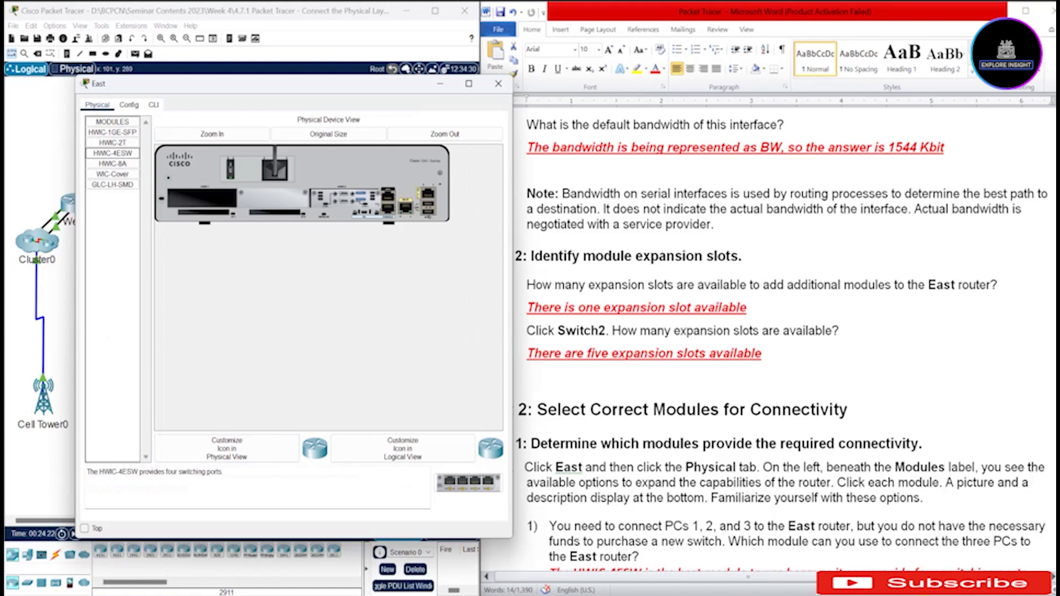
left_click_drag(87, 472, 225, 472)
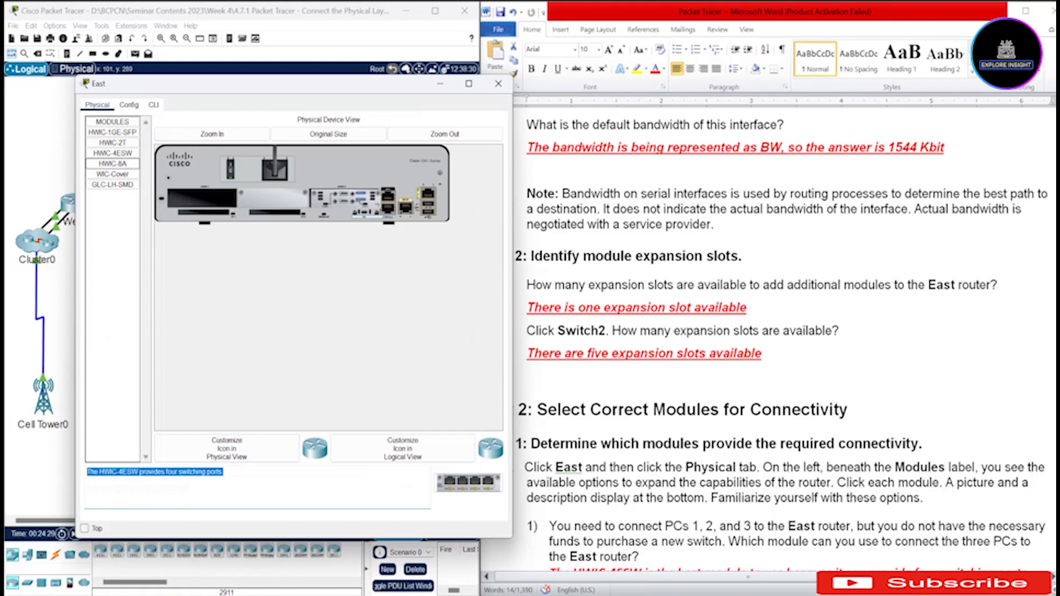
left_click(113, 164)
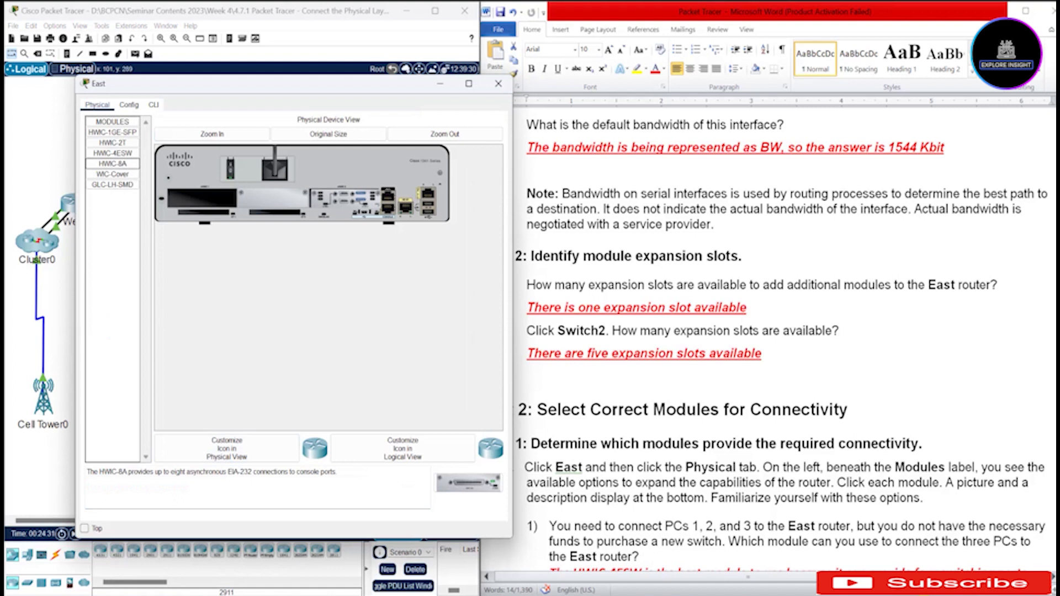
left_click_drag(337, 472, 134, 473)
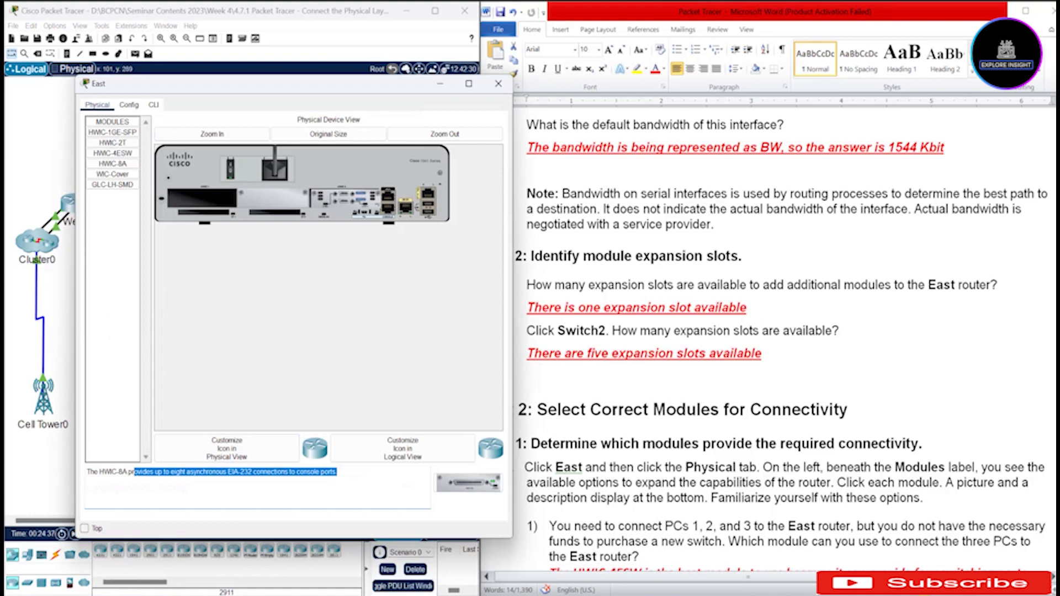
left_click(112, 174)
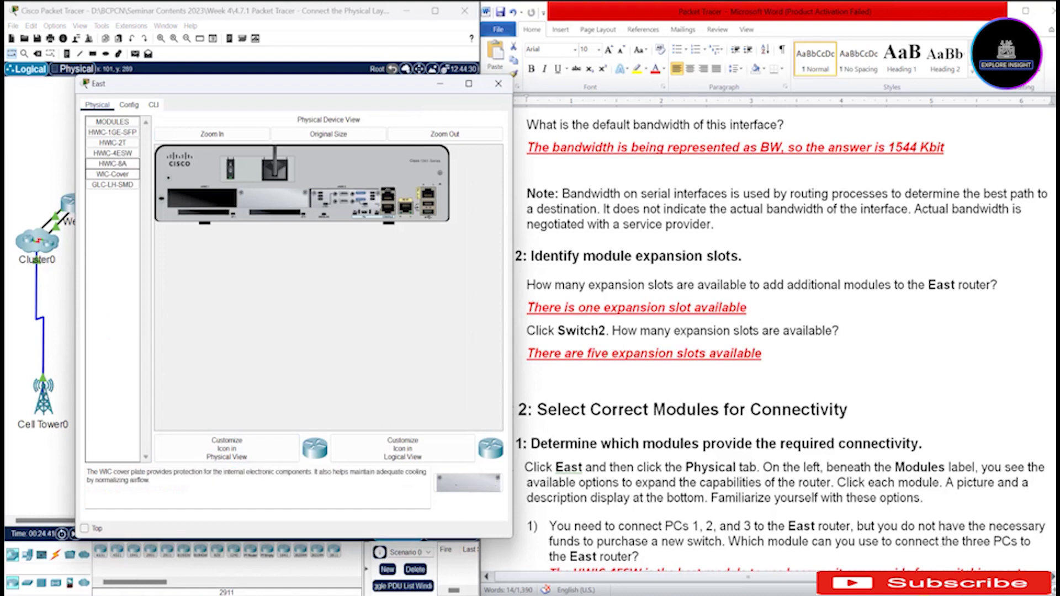
left_click(112, 185)
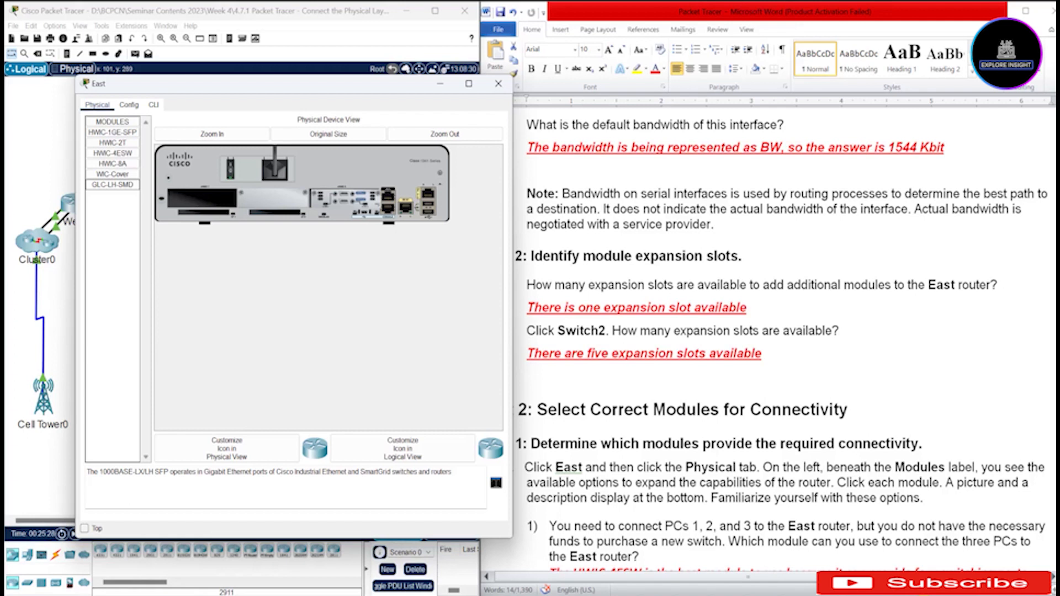
Go through the East router's modules again, from HWIC-1GE-SFP to GLC-LH-SMD, to compare what each provides
left_click(113, 133)
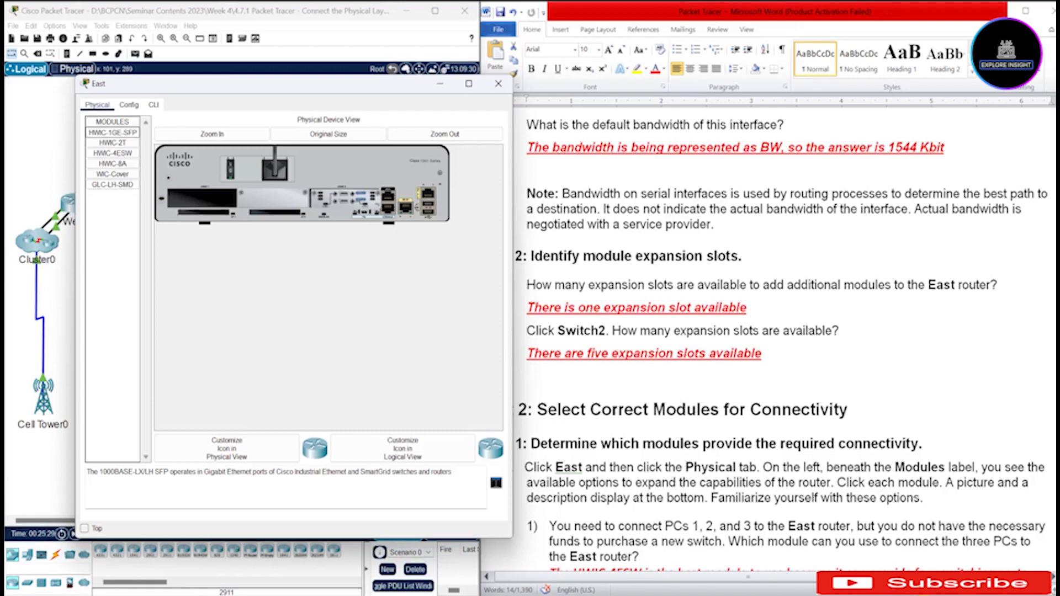
left_click(112, 143)
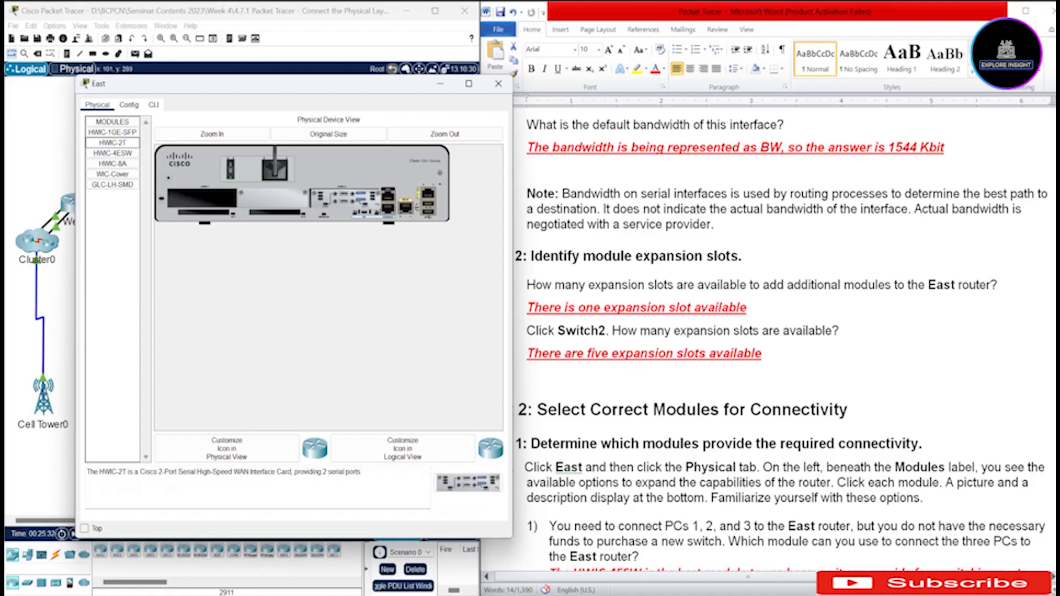
left_click(112, 154)
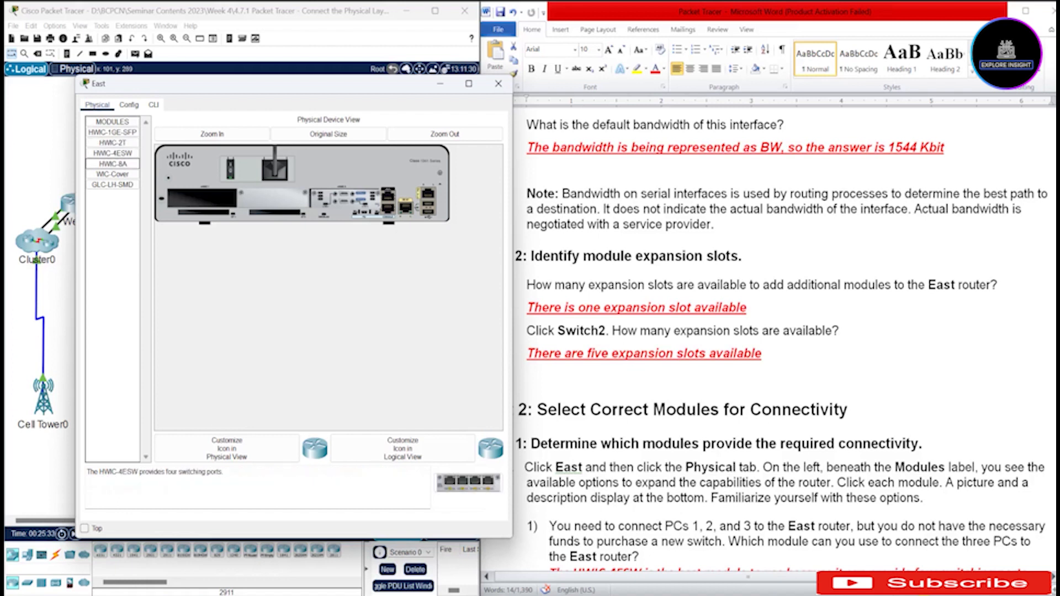
left_click(113, 174)
left_click(112, 185)
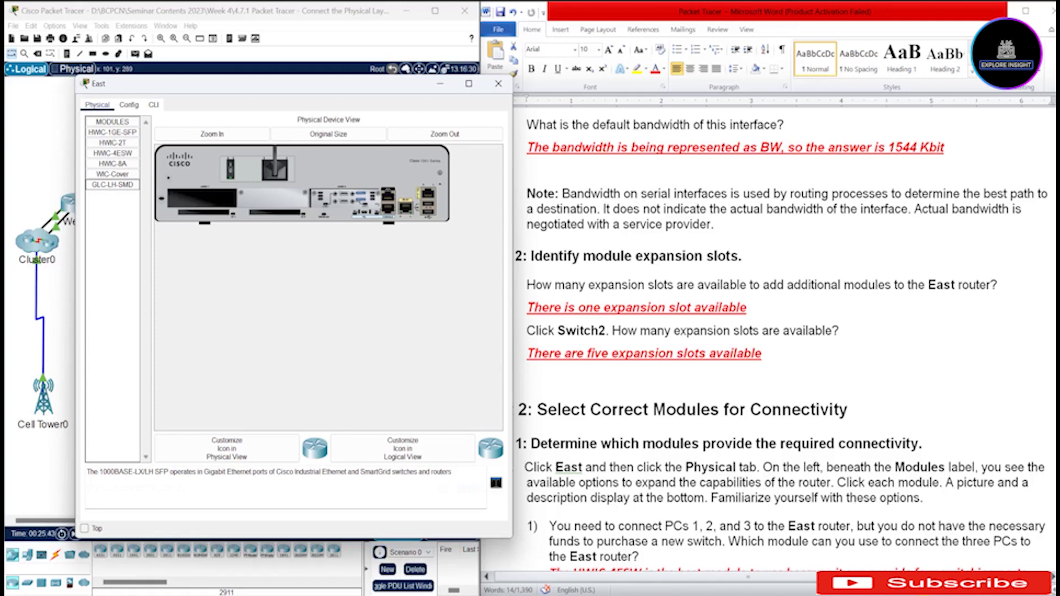
left_click(112, 175)
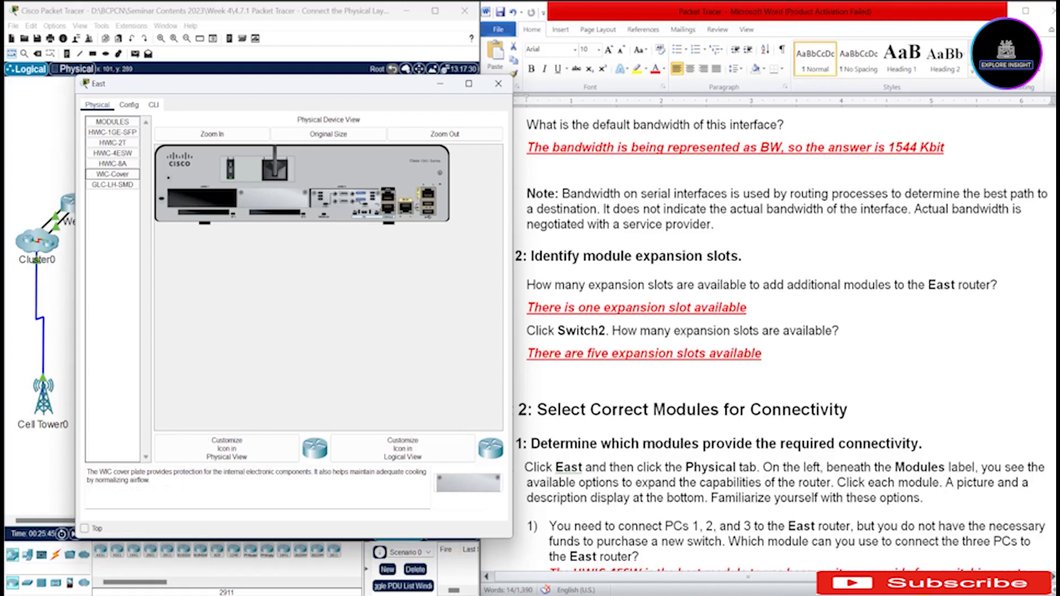
Compare the HWIC-4ESW description with the lab's answer about connecting PCs 1, 2 and 3 to the East router
left_click(112, 154)
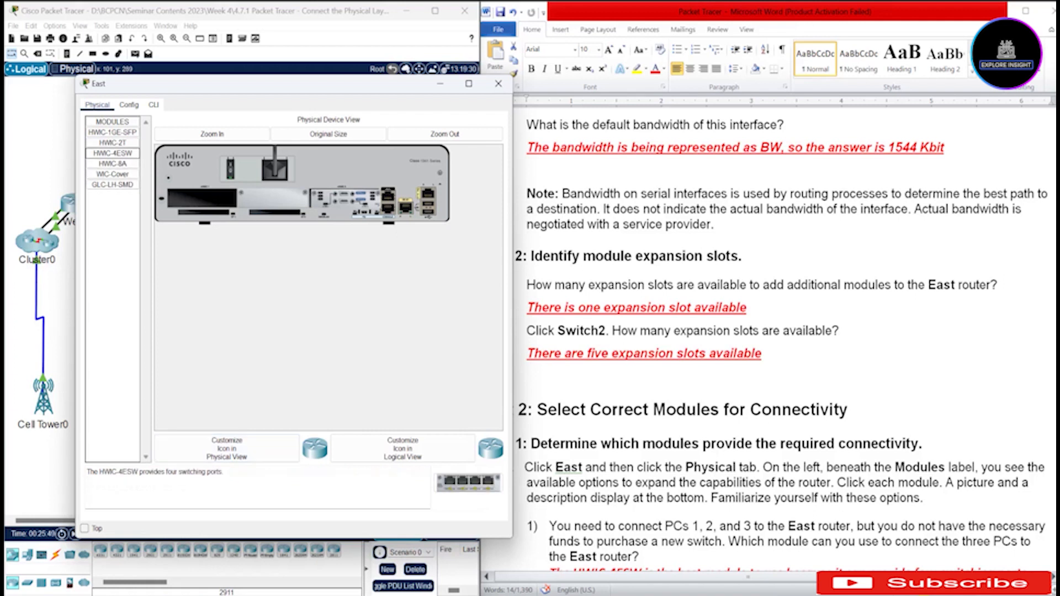
left_click_drag(225, 473, 87, 473)
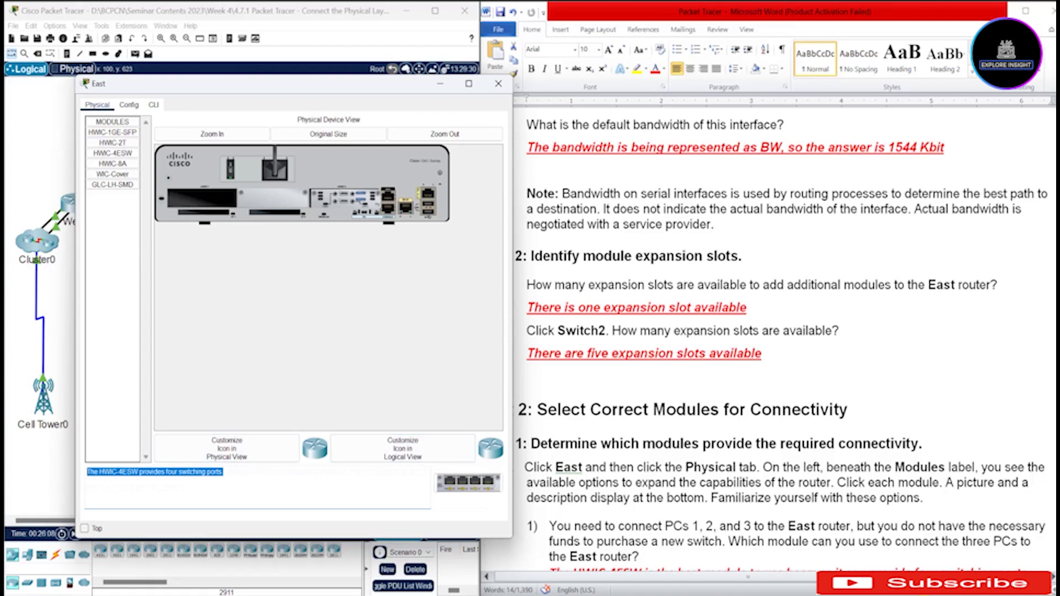
scroll(782, 340, "down", 2)
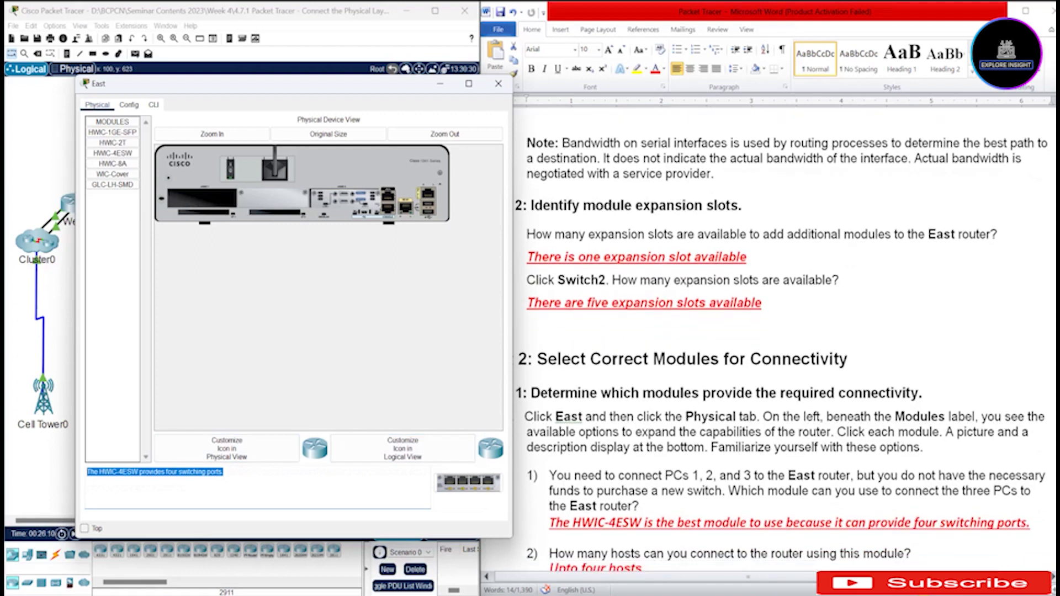
Read the lab's question about which Switch2 module provides a Gigabit optical connection to Switch3
scroll(781, 340, "down", 1)
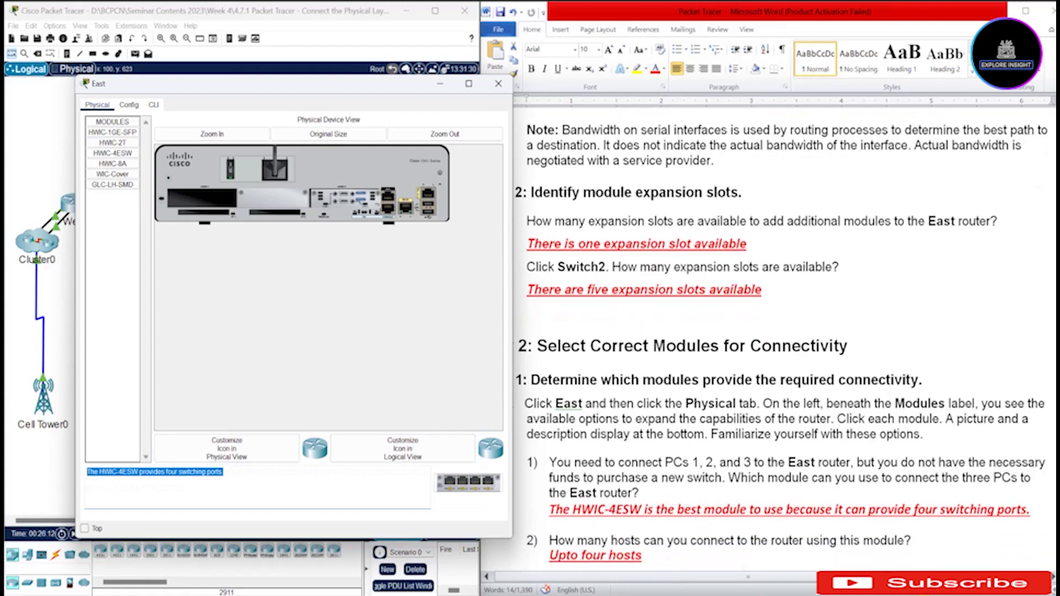
scroll(781, 340, "up", 1)
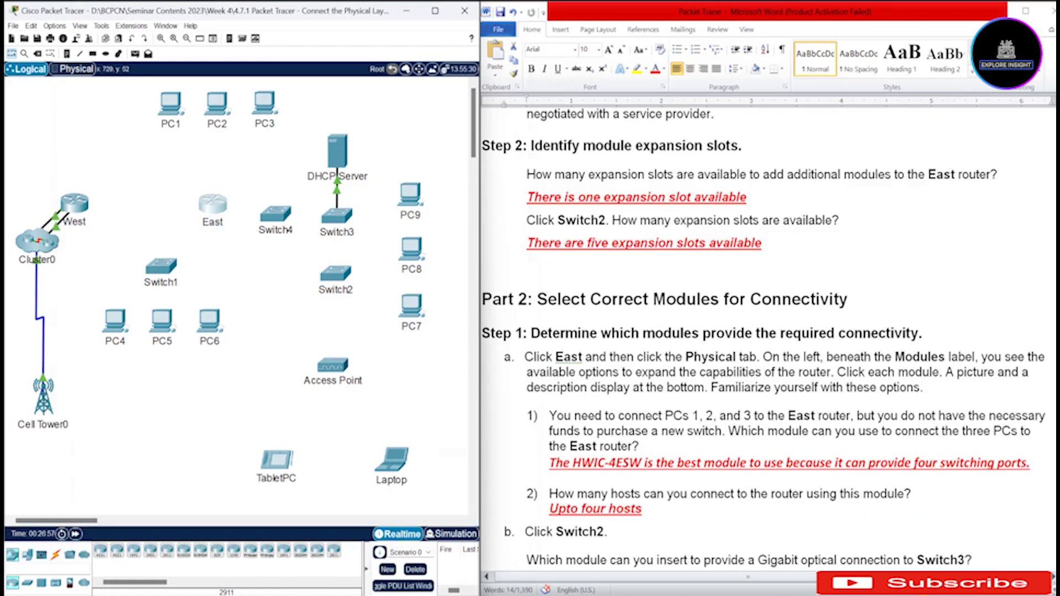
key("alt+Tab")
left_click_drag(524, 532, 972, 500)
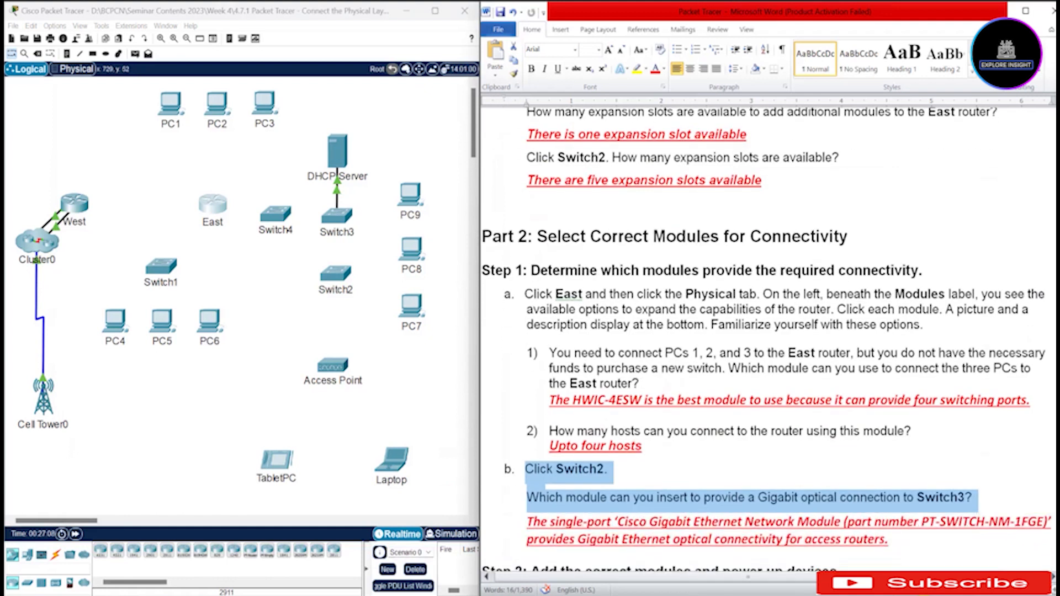
scroll(768, 339, "up", 2)
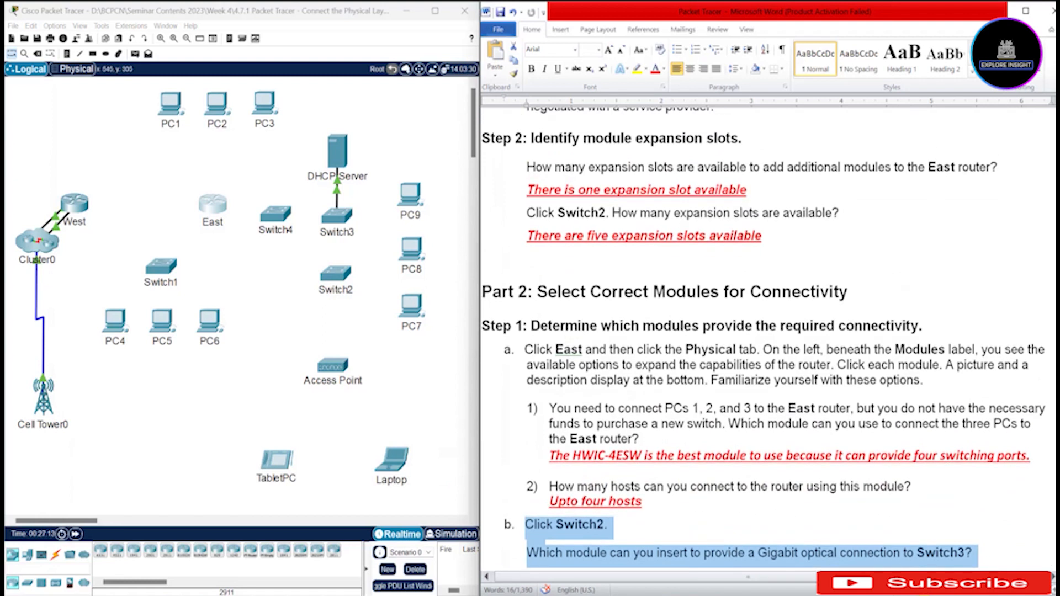
Open Switch2's physical view and read the PT-SWITCH-NM-1FGE module's description, marking its part number and the Gigabit Ethernet optical wording
left_click(335, 254)
left_click(335, 273)
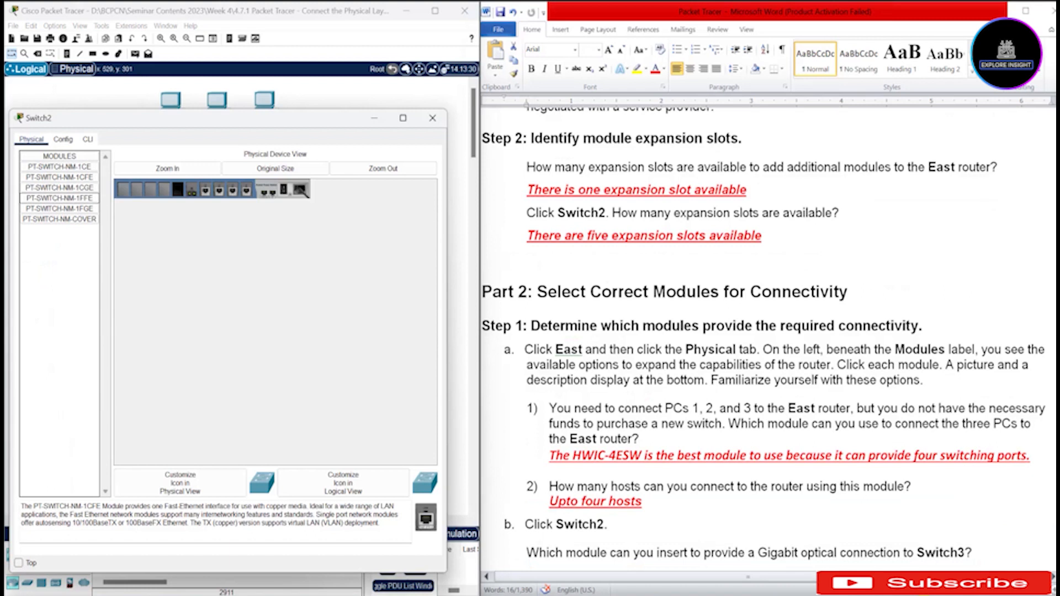
left_click(59, 208)
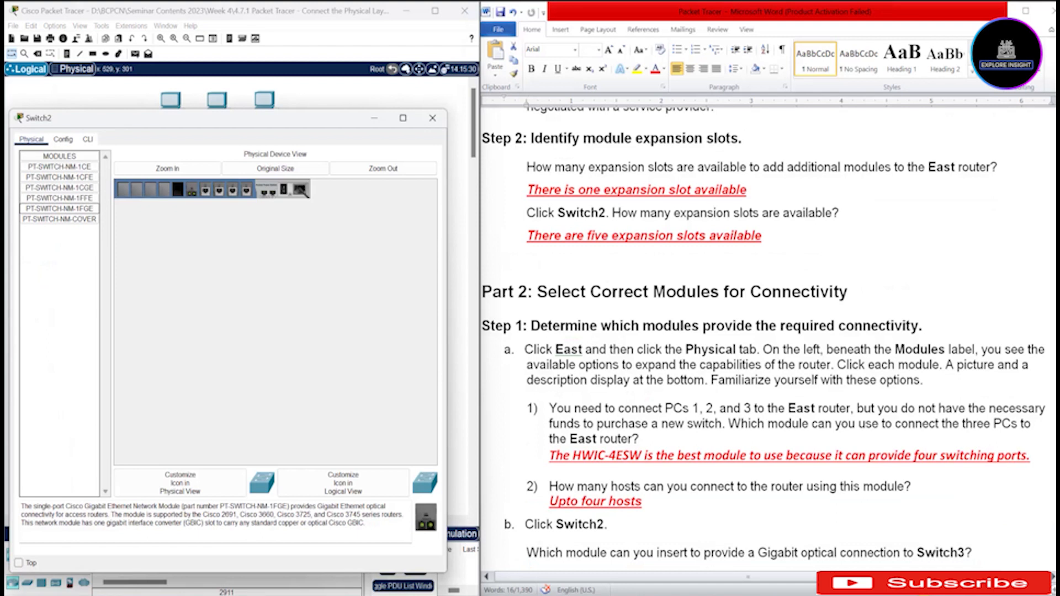
left_click(289, 507)
left_click_drag(289, 506, 386, 507)
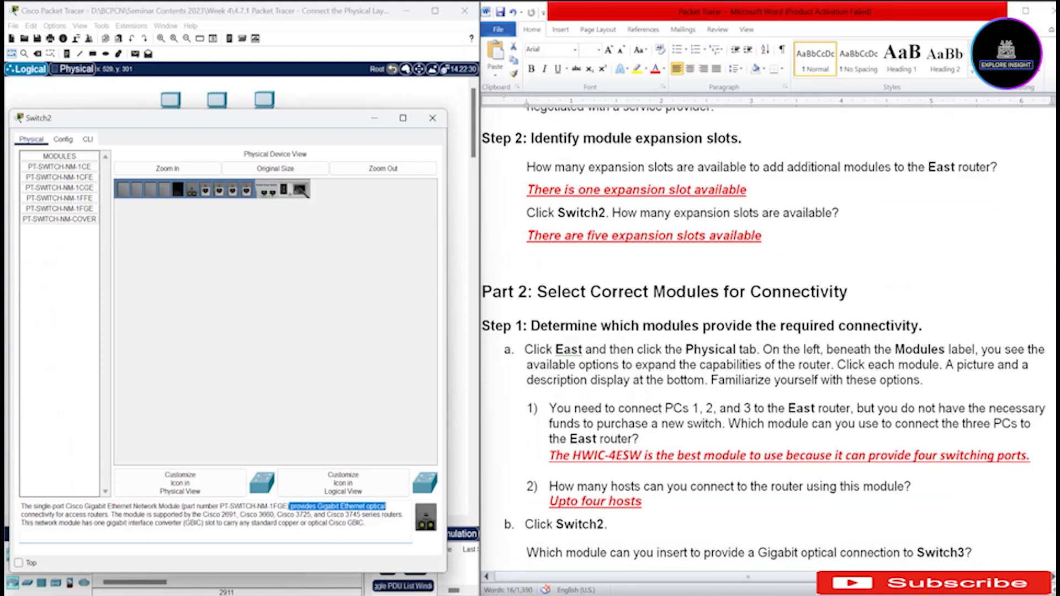
left_click_drag(219, 507, 291, 507)
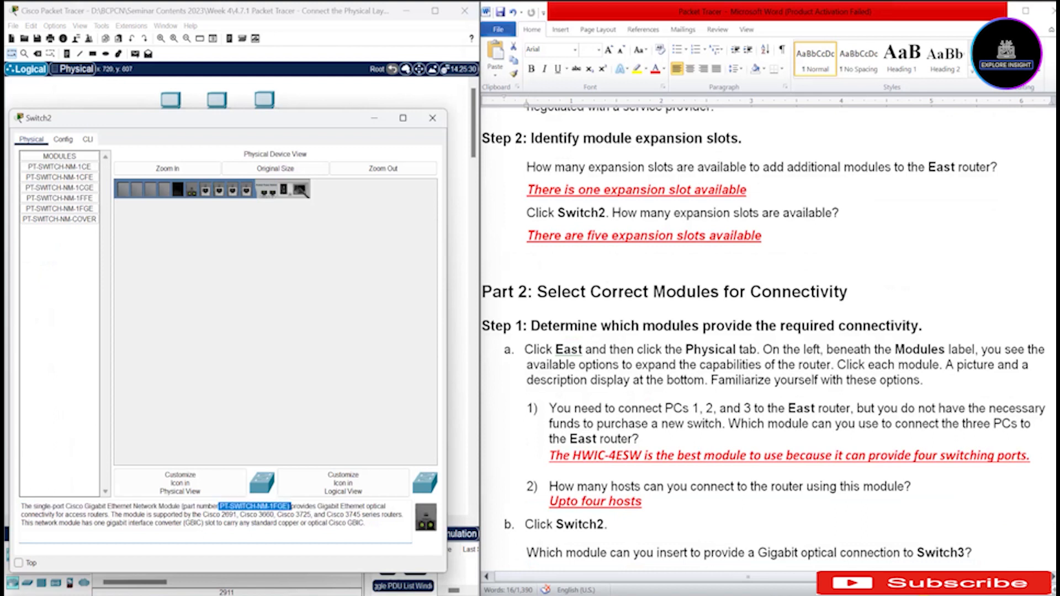
Read the lab's instructions for adding modules and powering up devices, minimize Switch2's window and open the East router's physical view
key("alt+Tab")
scroll(765, 337, "down", 2)
scroll(765, 337, "down", 4)
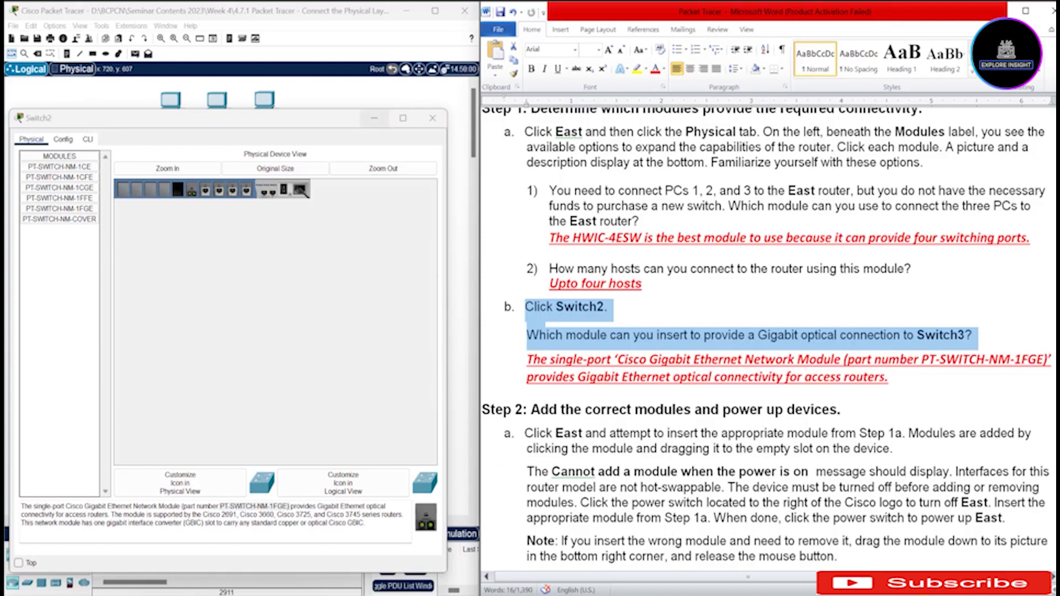
left_click(374, 117)
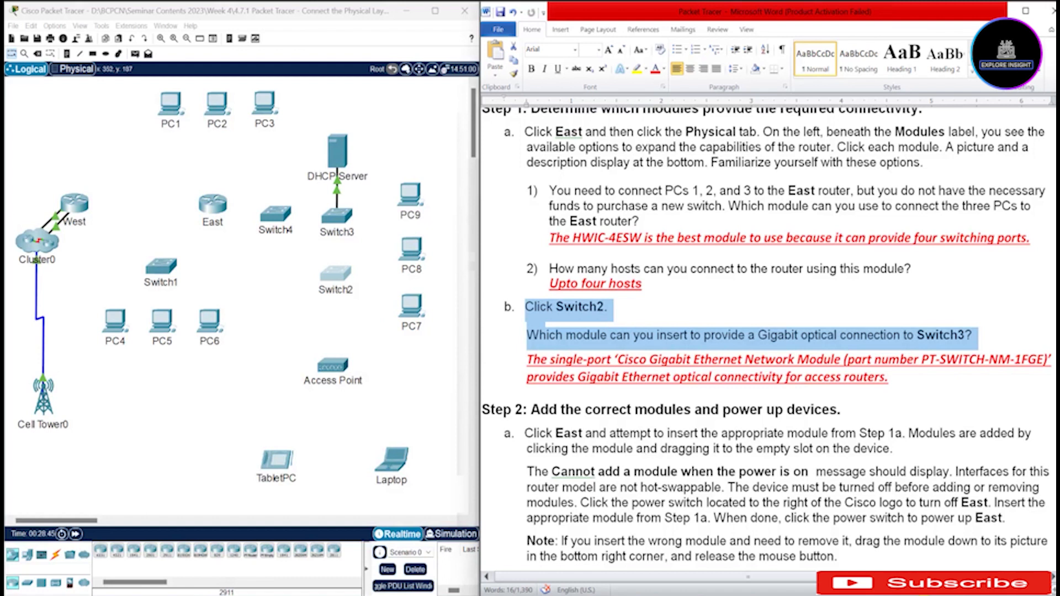
left_click(212, 204)
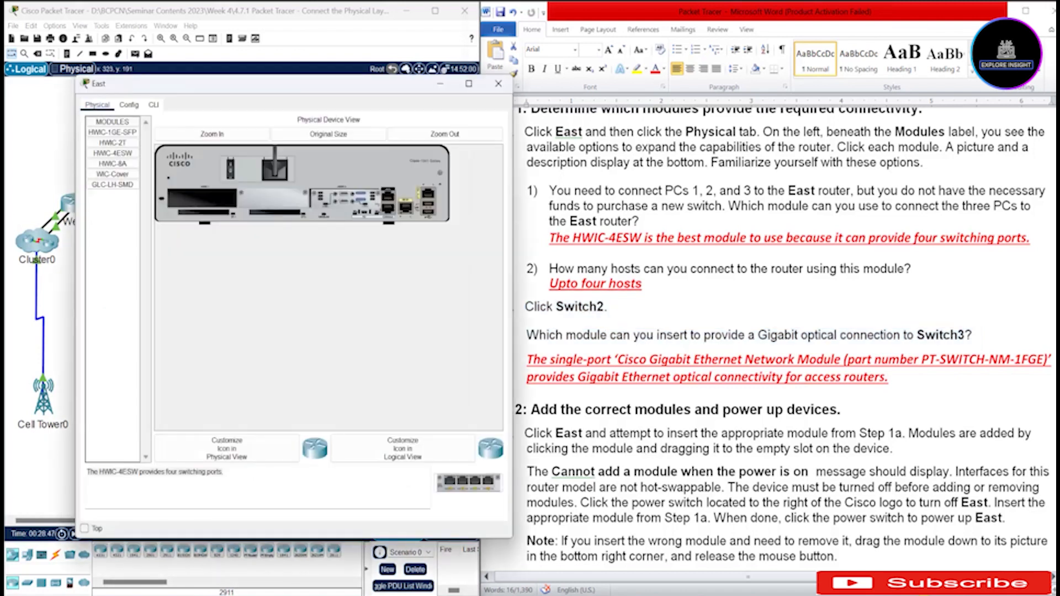
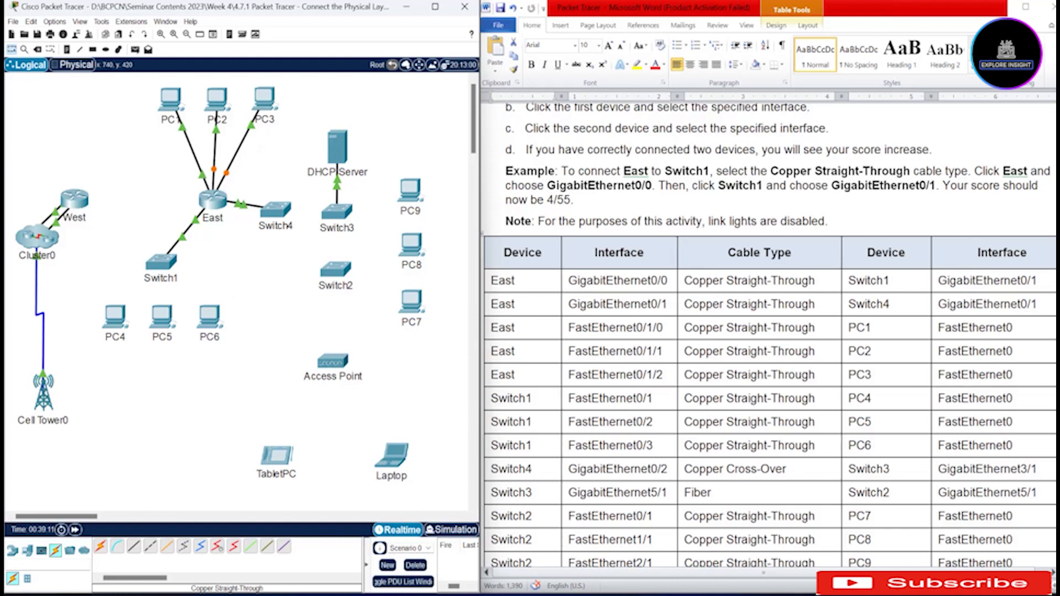
Following the lab's Switch1 rows, connect Switch1 FastEthernet0/1 to PC4 FastEthernet0 with a Copper Straight-Through cable
left_click(482, 304)
left_click_drag(490, 398, 972, 445)
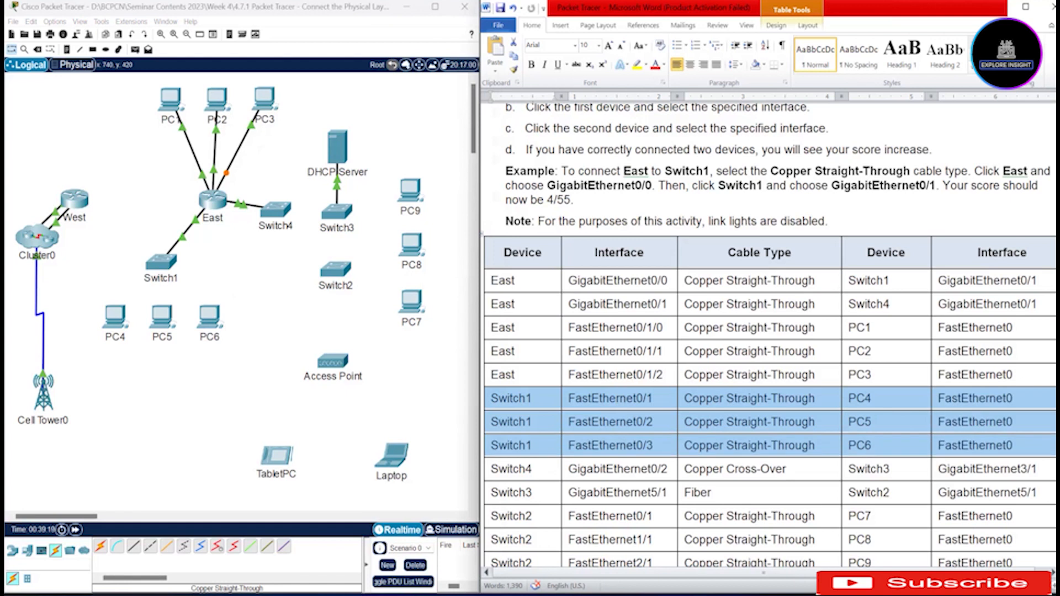
left_click(234, 298)
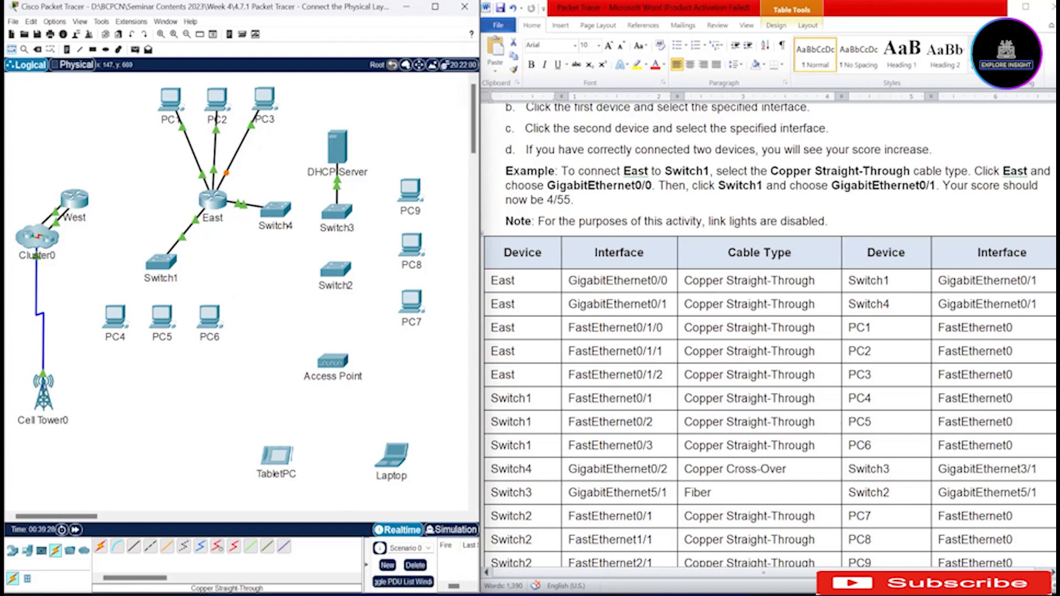
left_click(133, 546)
left_click(164, 263)
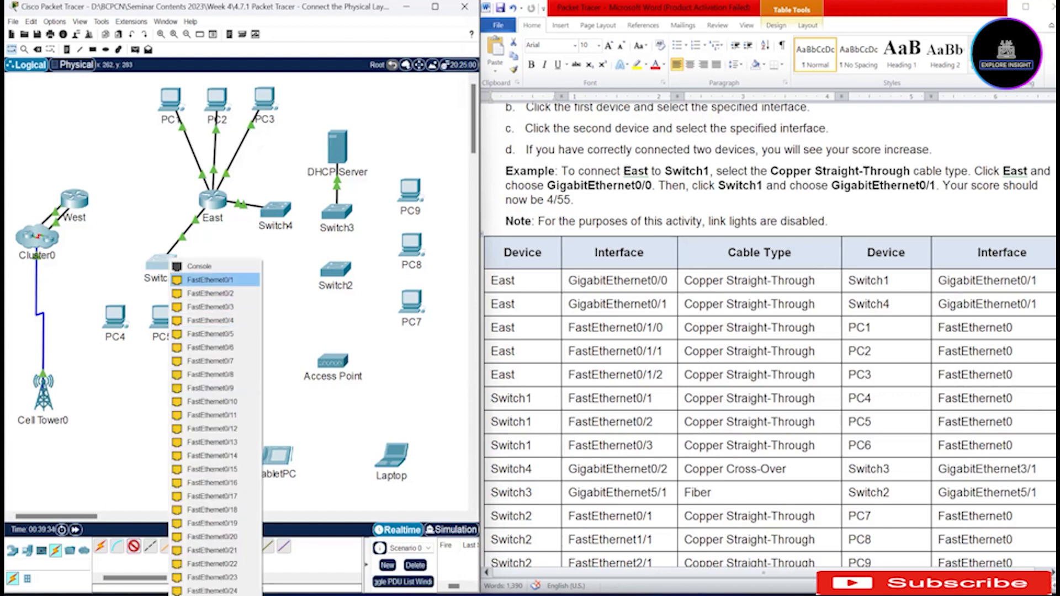
left_click(209, 280)
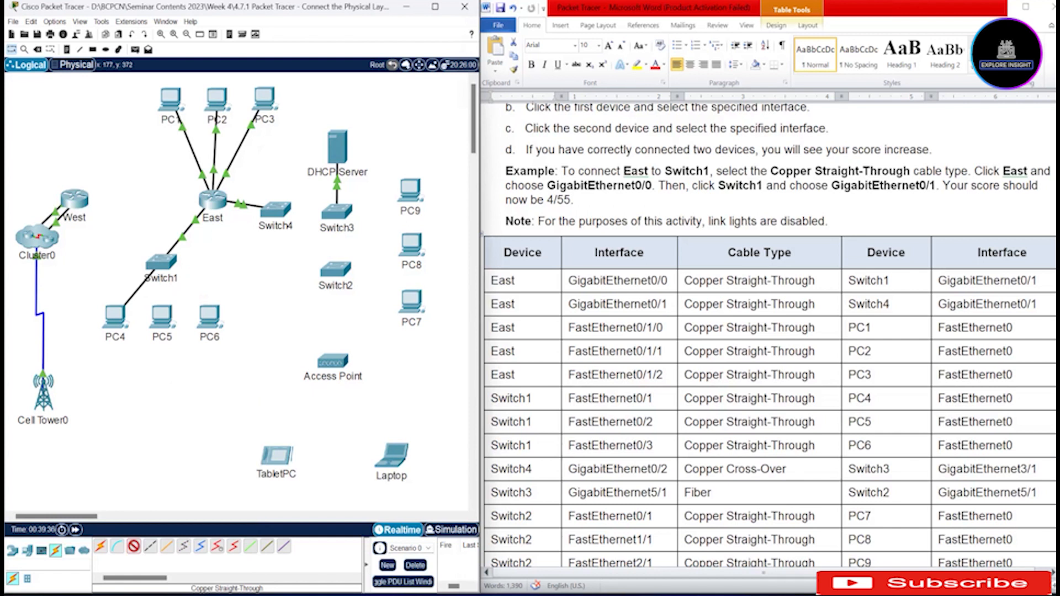
left_click(116, 317)
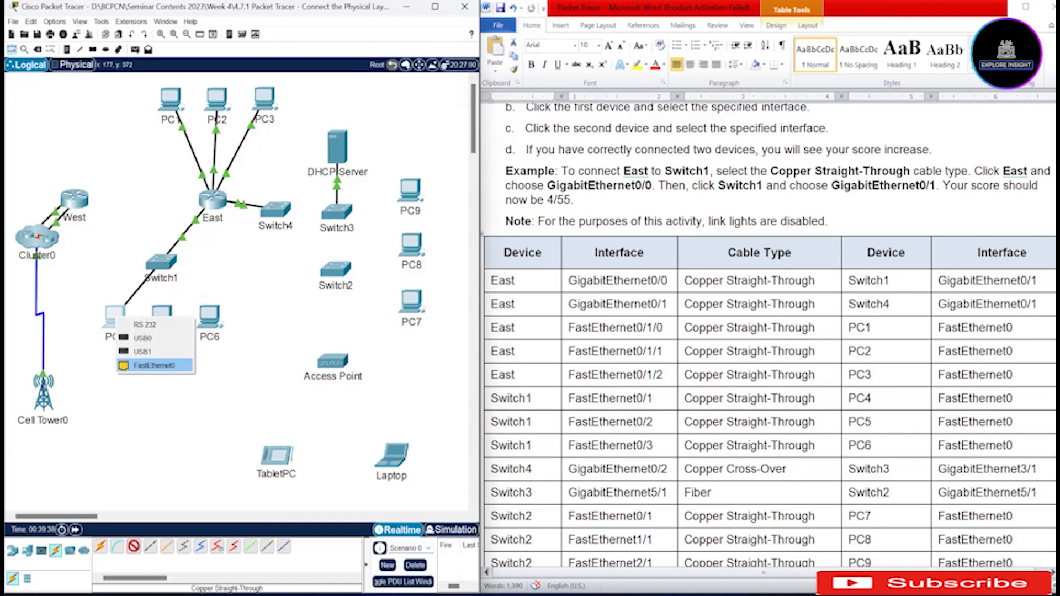
left_click(154, 365)
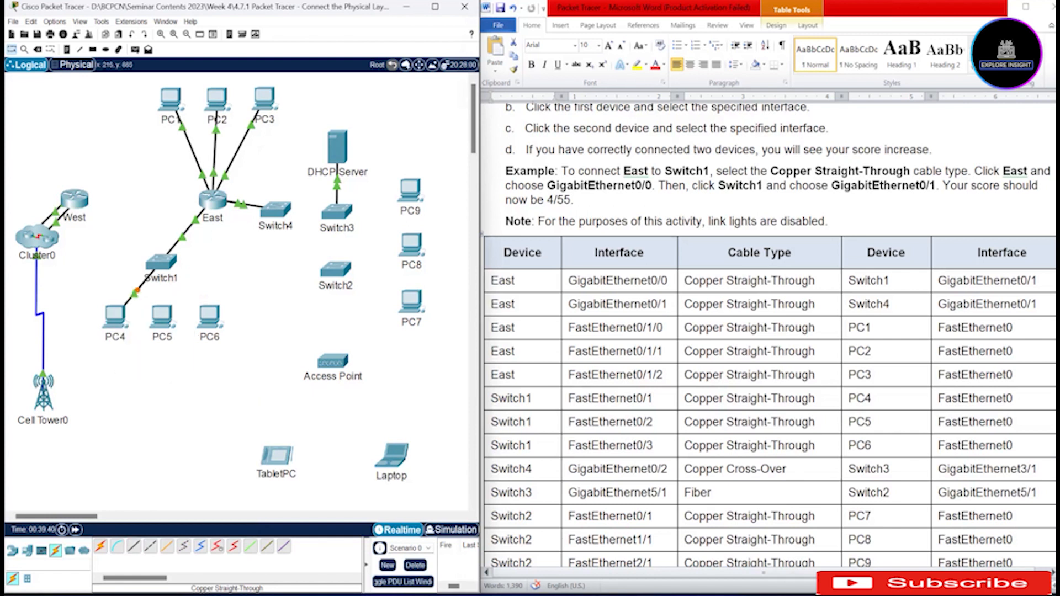
Connect Switch1 FastEthernet0/2 to PC5 FastEthernet0 with a Copper Straight-Through cable
left_click(161, 262)
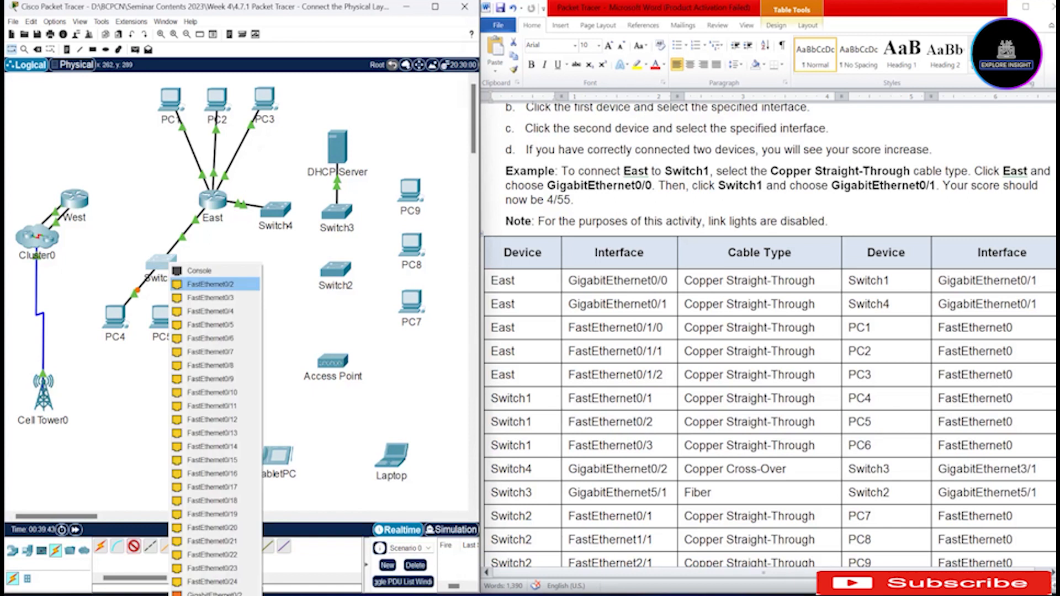
left_click(210, 284)
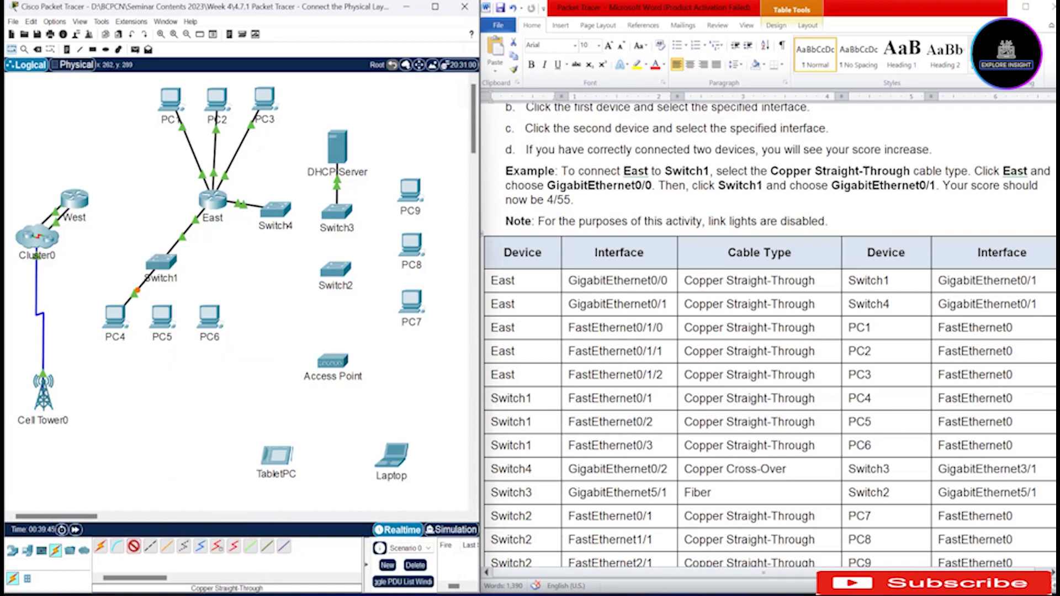
left_click(162, 321)
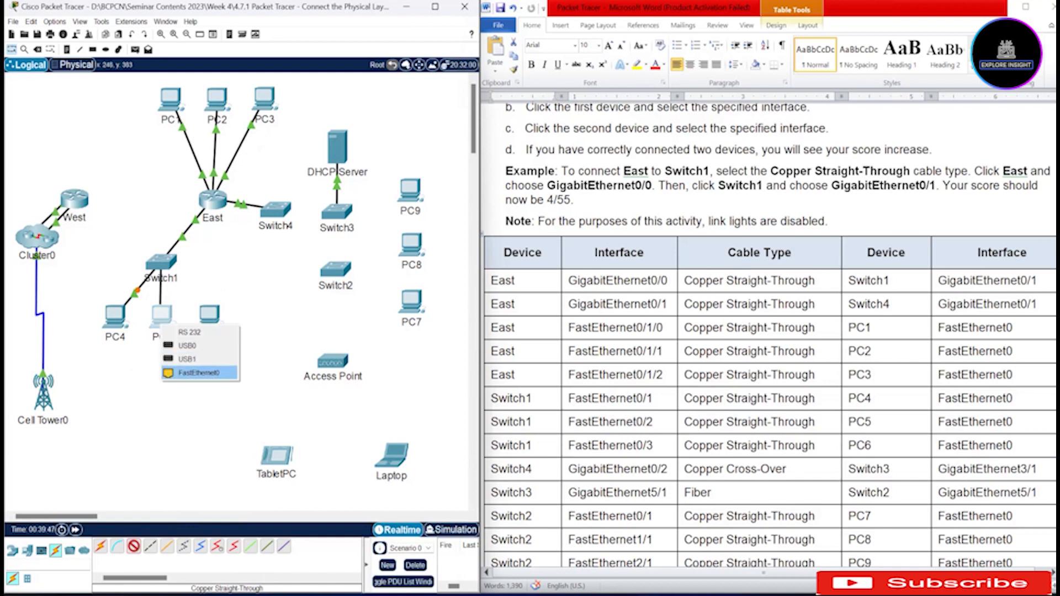
left_click(199, 373)
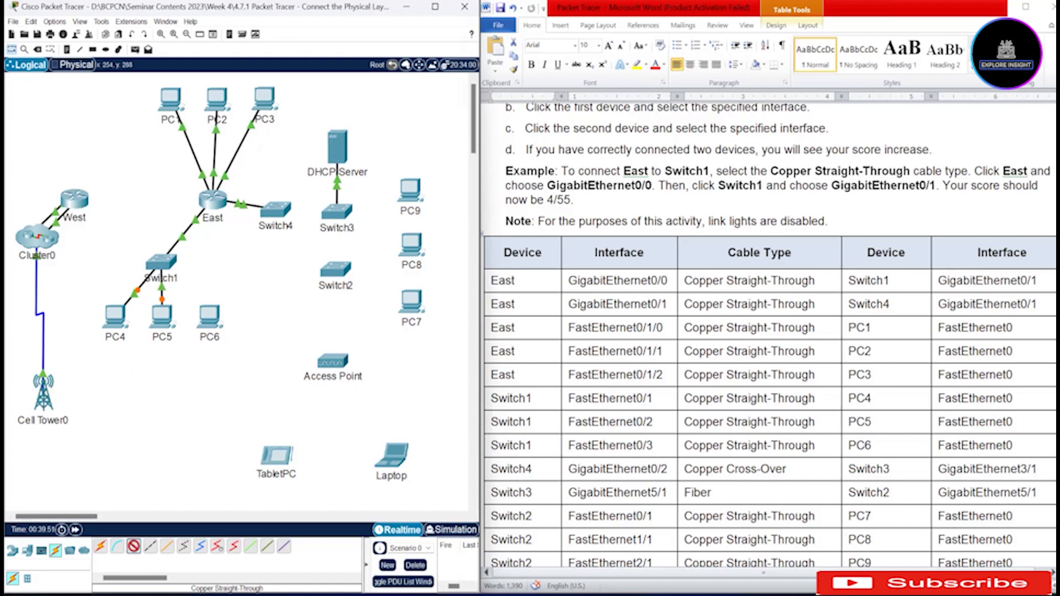
Connect Switch1 FastEthernet0/3 to PC6 FastEthernet0 with a Copper Straight-Through cable
left_click(162, 264)
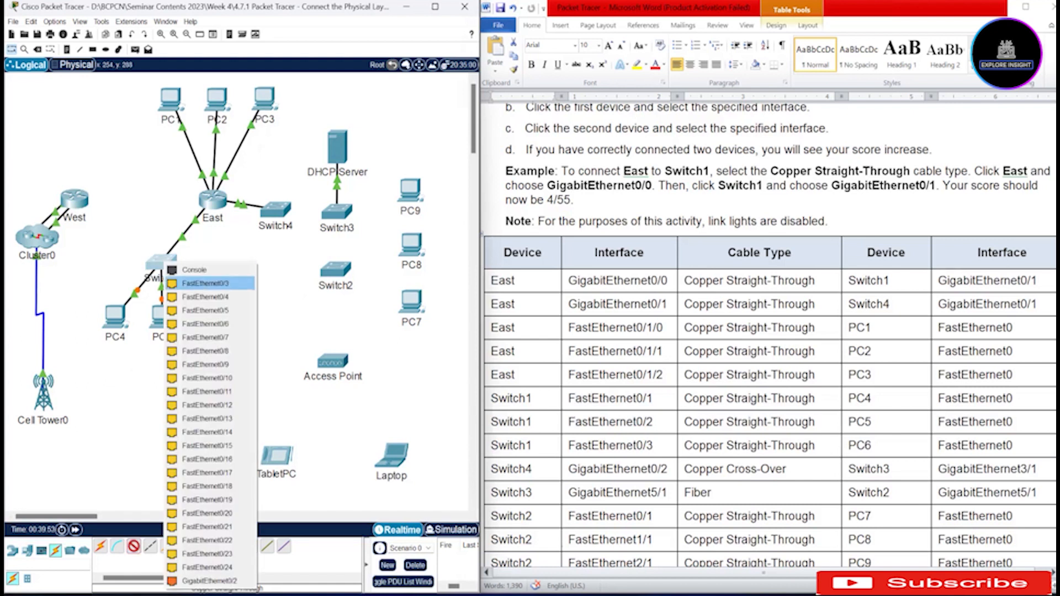
left_click(205, 283)
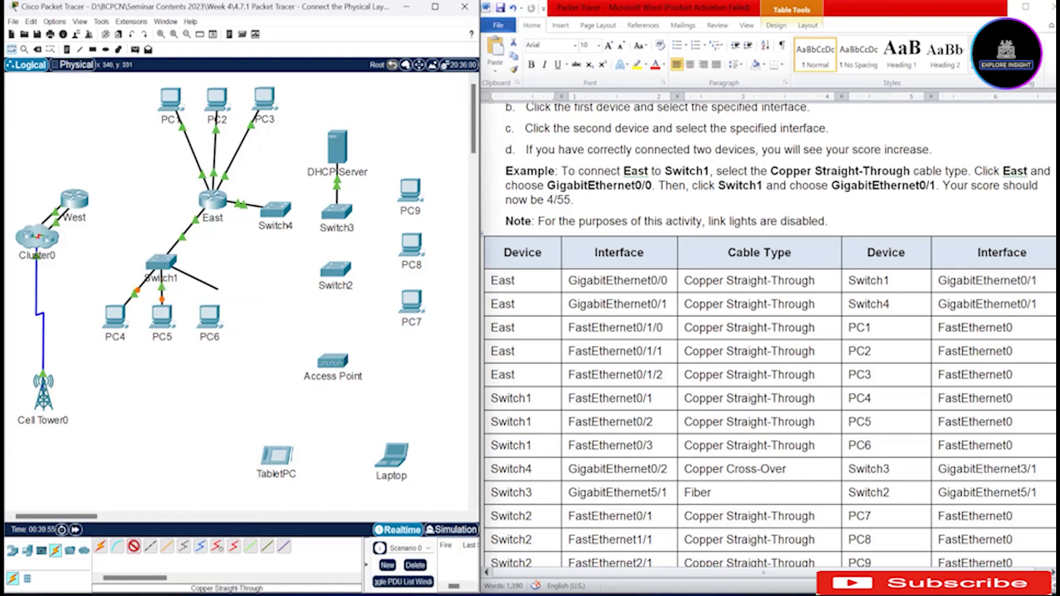
left_click(210, 316)
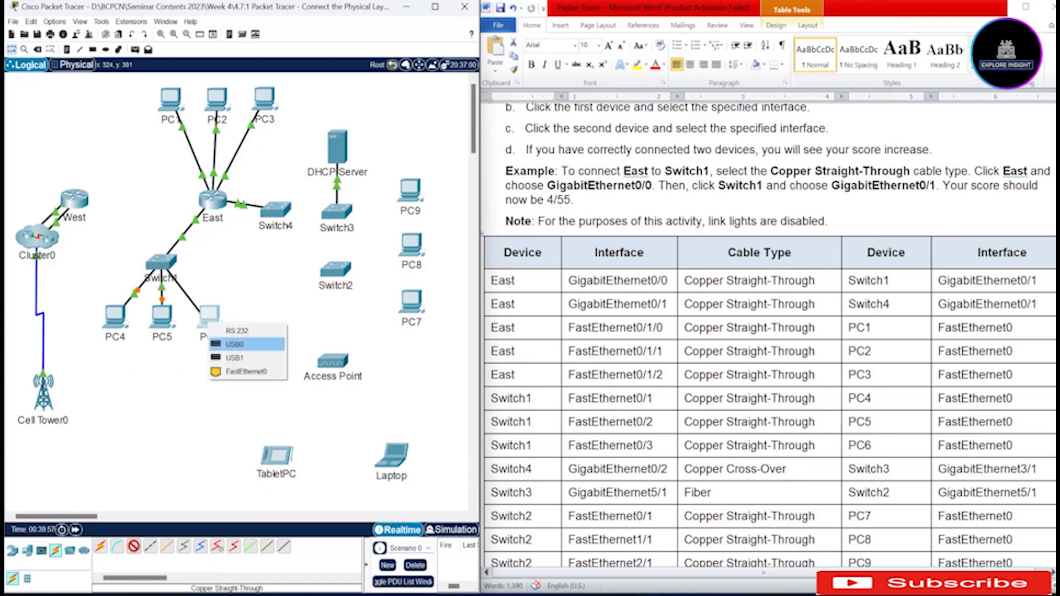
left_click(227, 371)
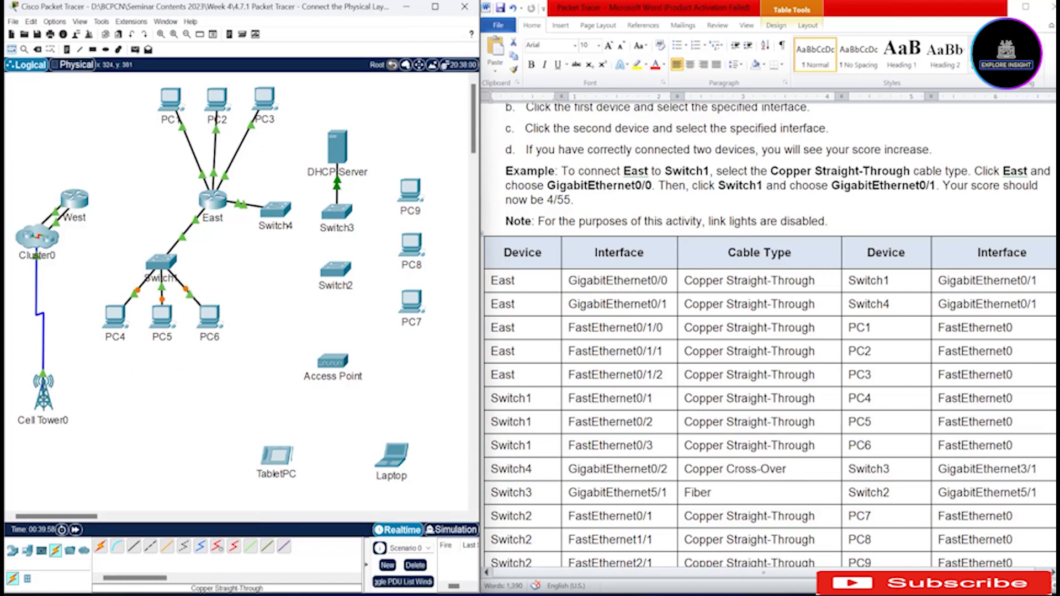
Review the remaining rows of the cabling table and connect Switch4 GigabitEthernet0/2 to Switch3 GigabitEthernet3/1 with a Copper Cross-Over cable
scroll(768, 331, "down", 5)
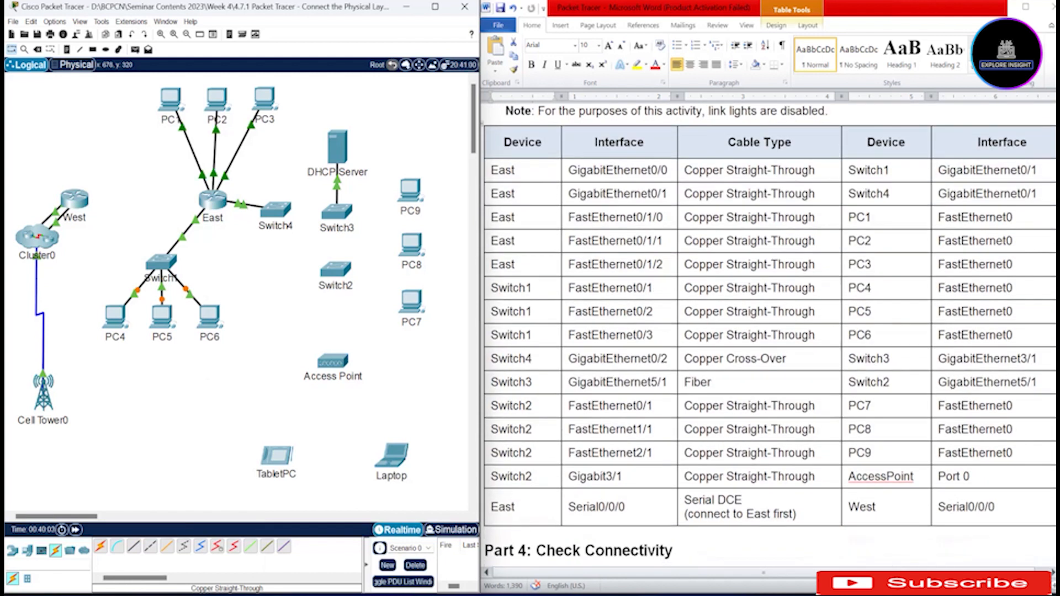
left_click_drag(492, 289, 1013, 335)
left_click_drag(492, 359, 988, 476)
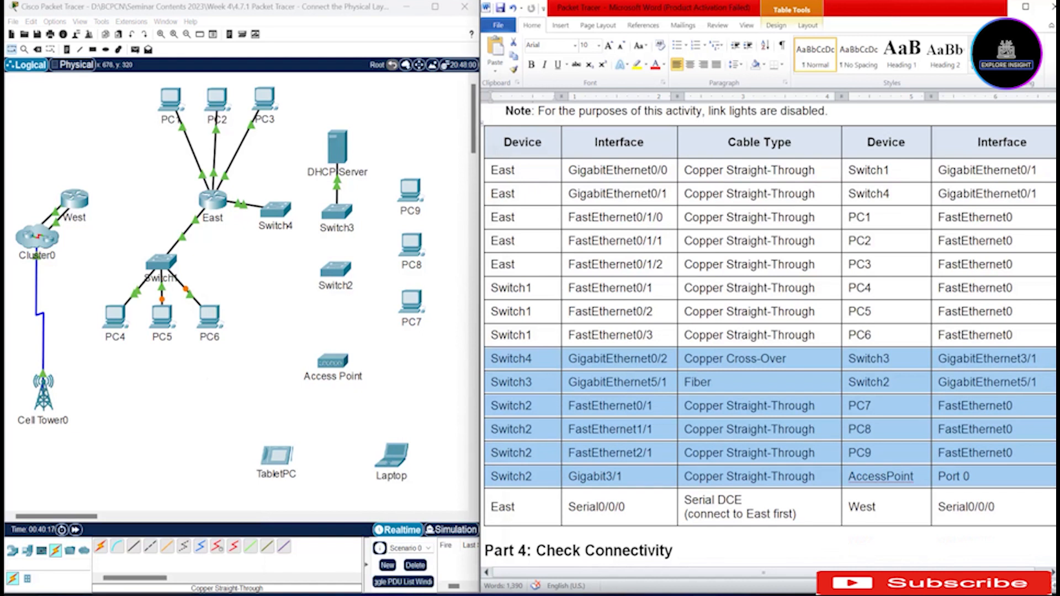
mouse_move(988, 476)
left_mouse_down()
mouse_move(988, 500)
mouse_move(989, 456)
left_mouse_up()
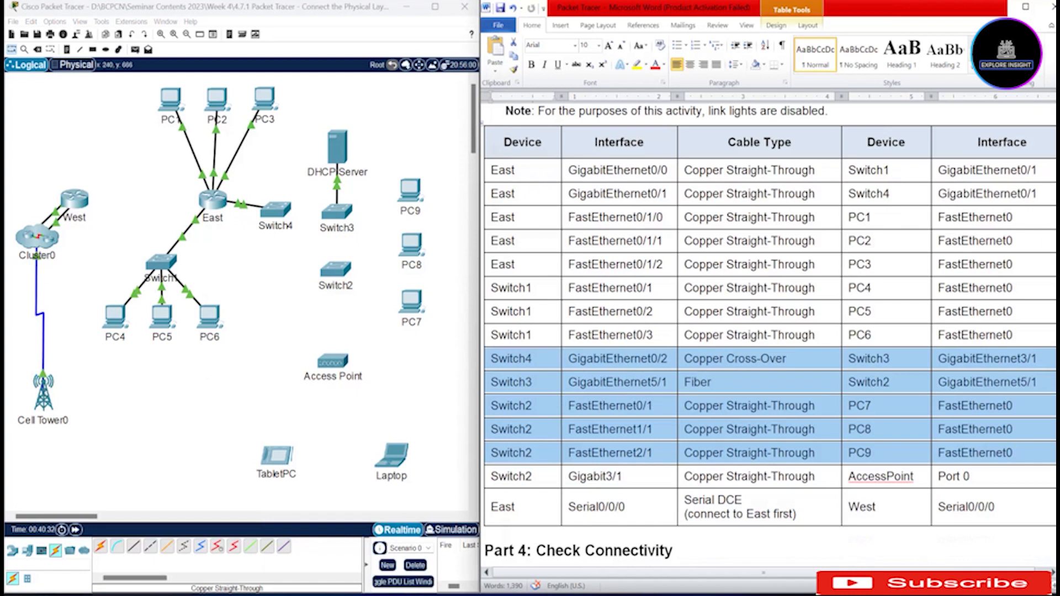
left_click(150, 547)
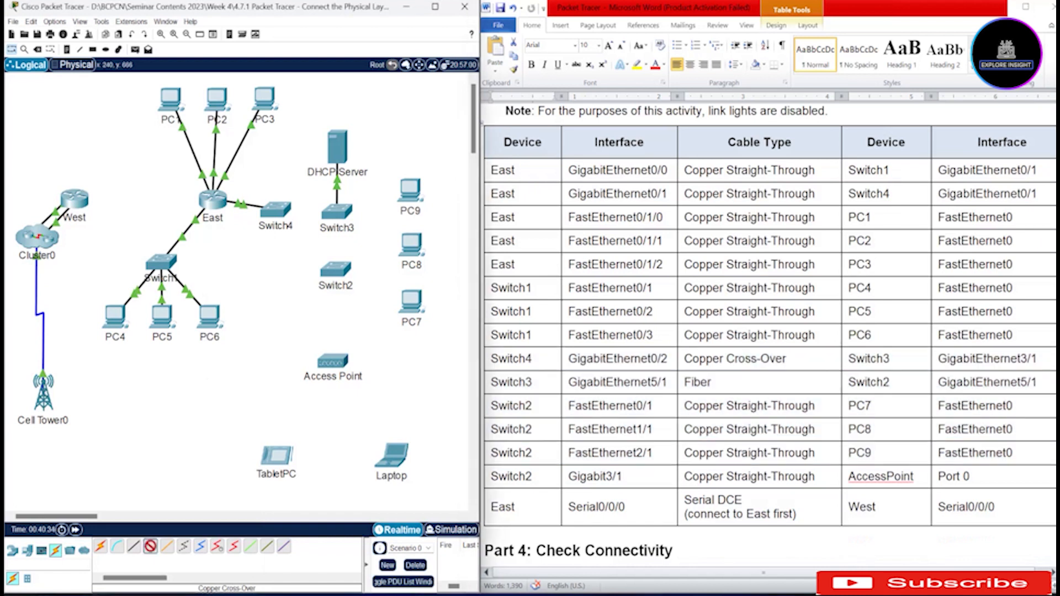
left_click(276, 213)
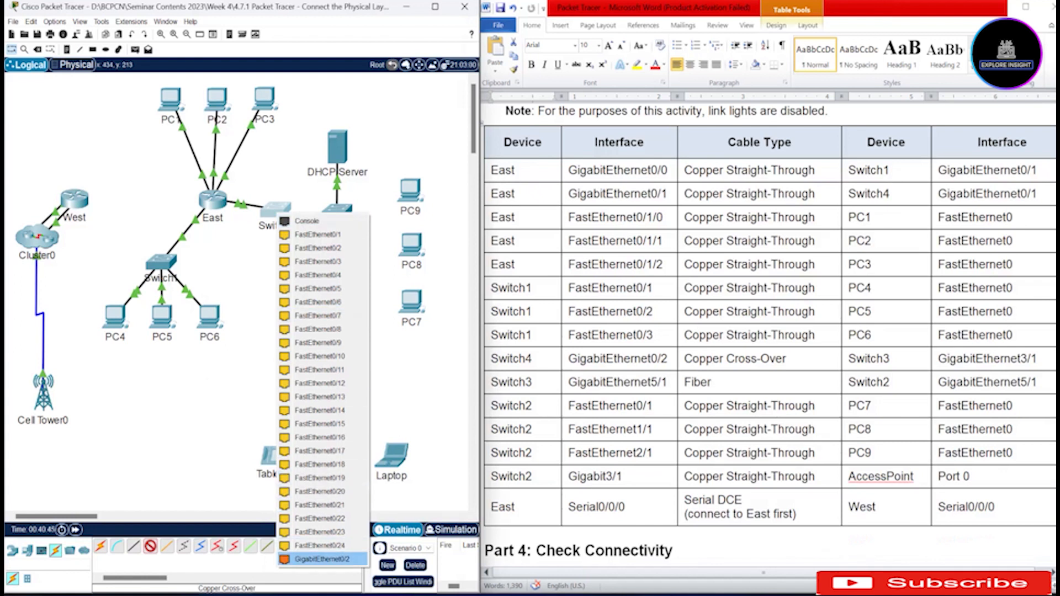
left_click(322, 559)
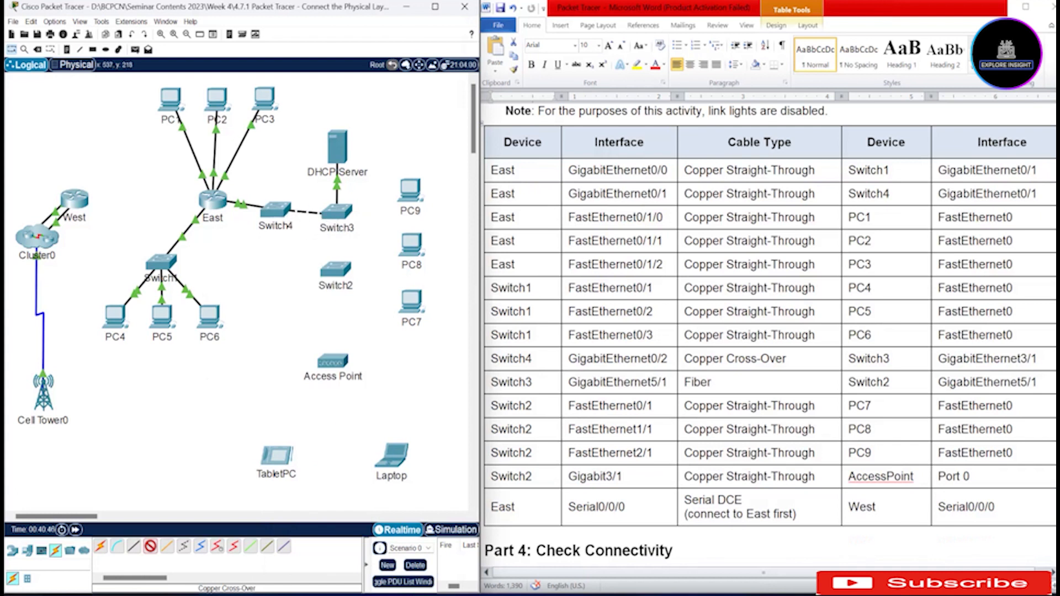
left_click(338, 212)
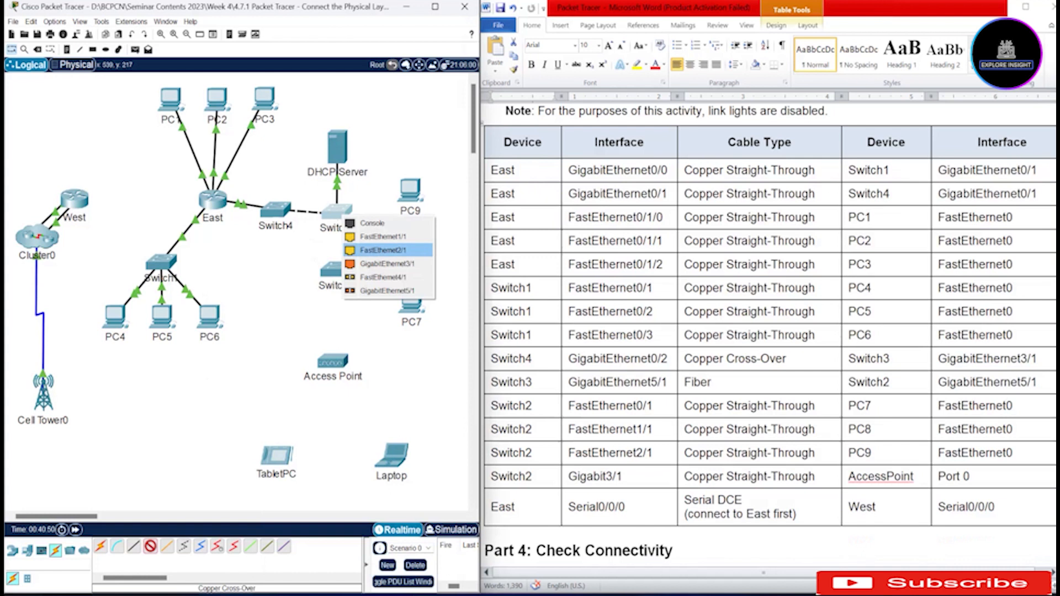
left_click(387, 263)
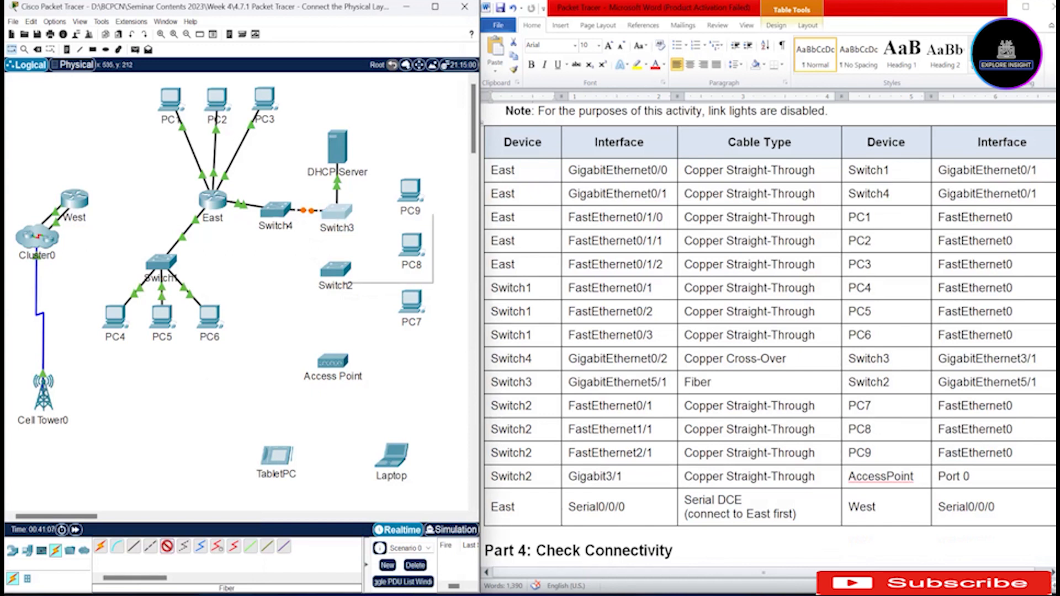
Connect Switch3 GigabitEthernet5/1 to Switch2 GigabitEthernet5/1 with a Fiber cable
left_click(338, 212)
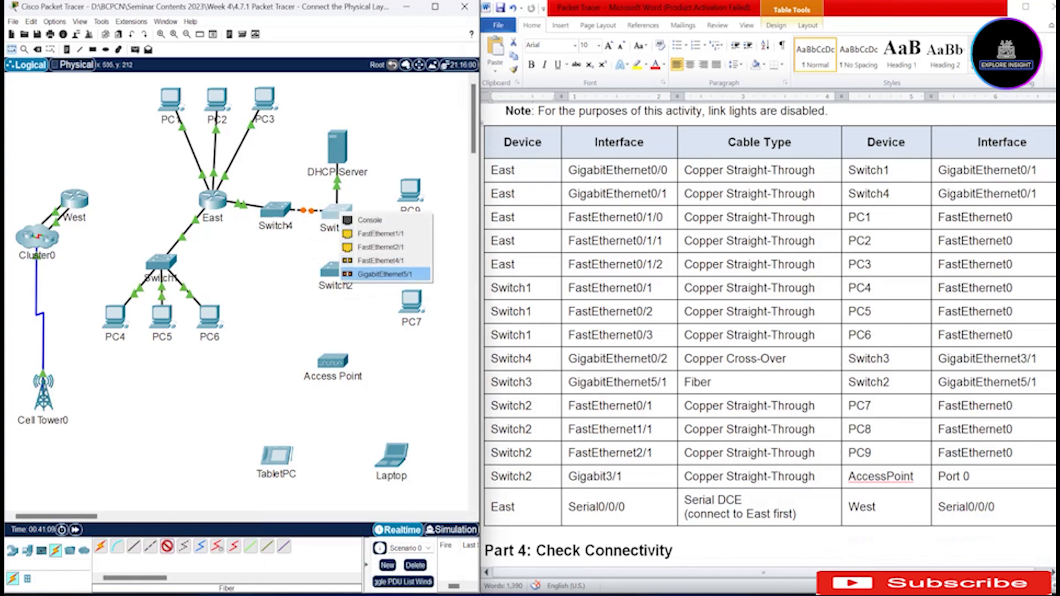
left_click(385, 274)
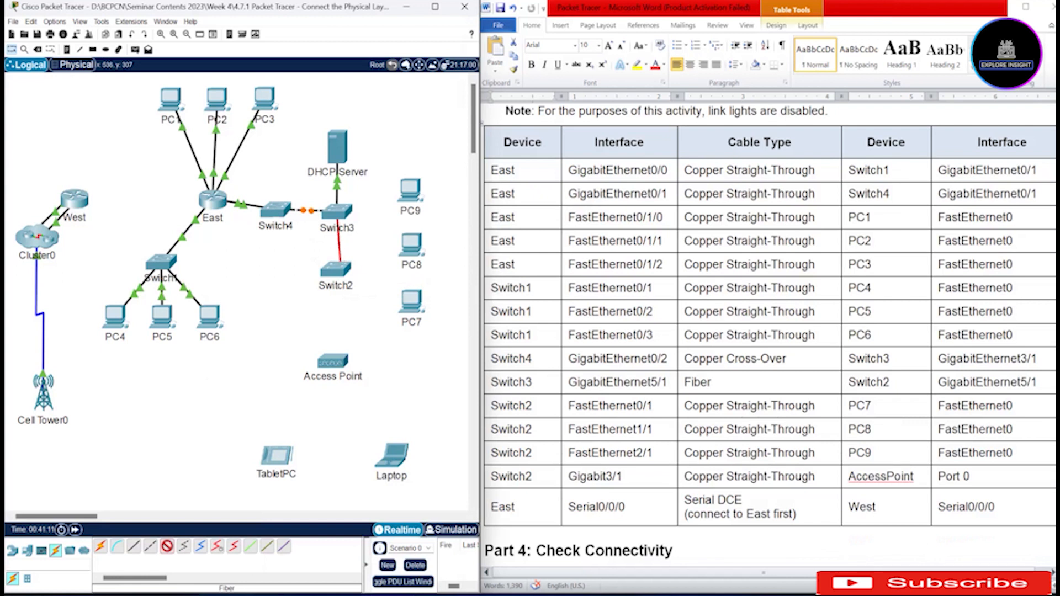
left_click(335, 270)
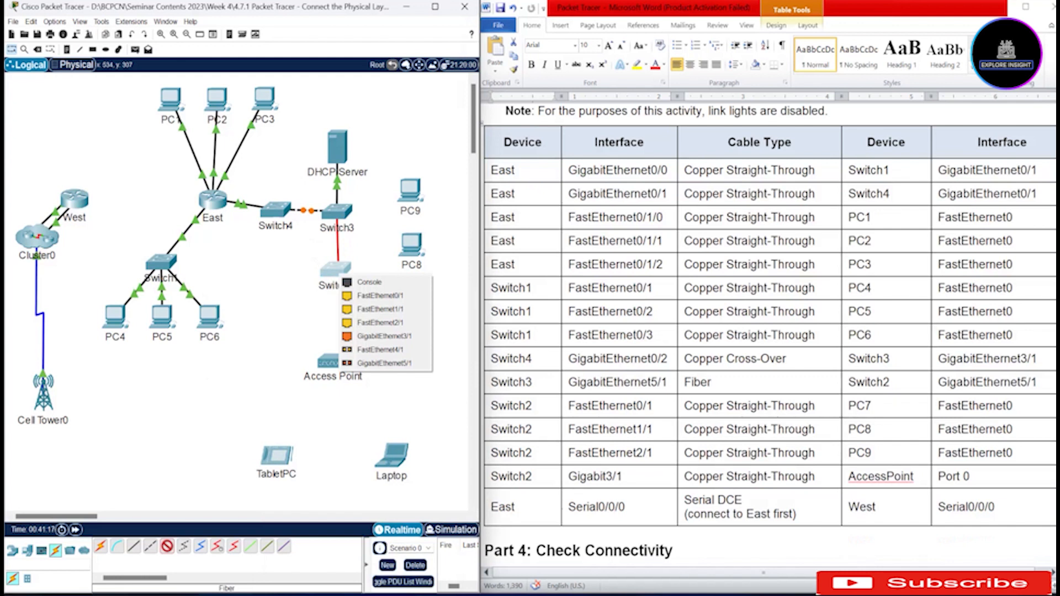
left_click(384, 364)
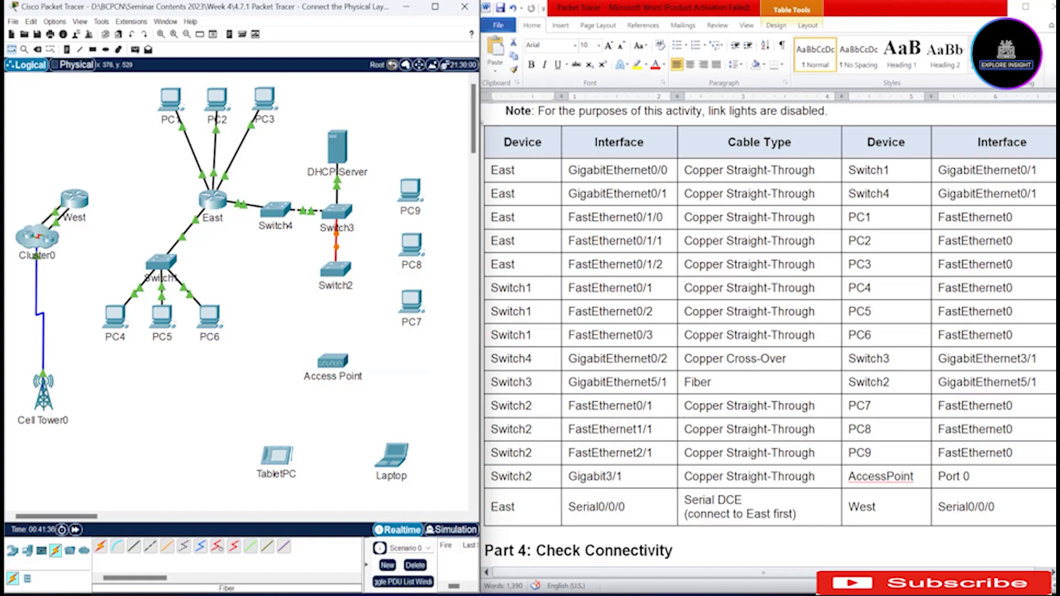
Connect Switch2 FastEthernet0/1 to PC7 FastEthernet0 with a Copper Straight-Through cable
left_click(133, 547)
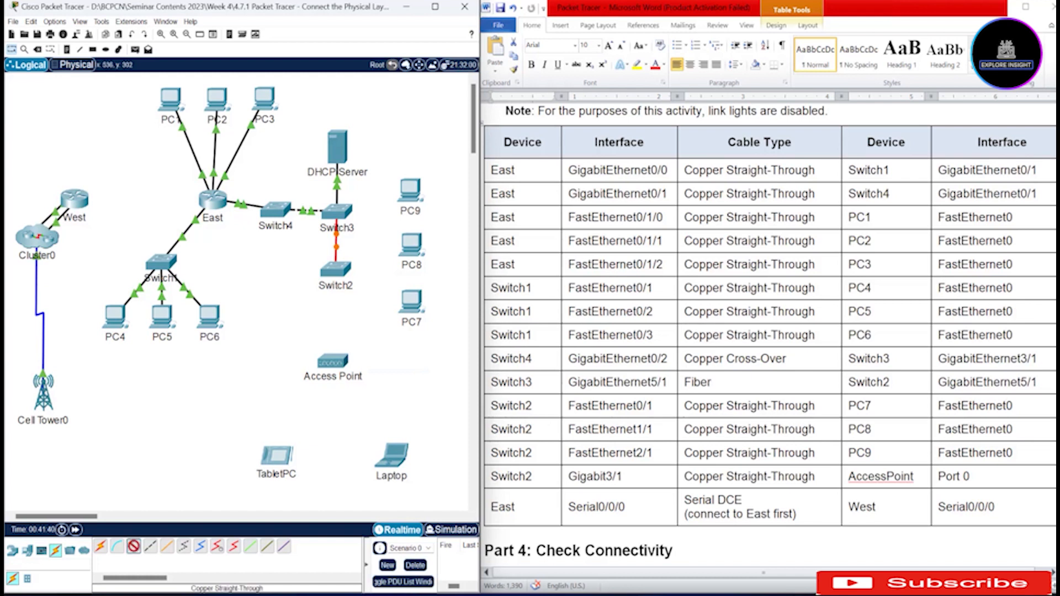
left_click(338, 270)
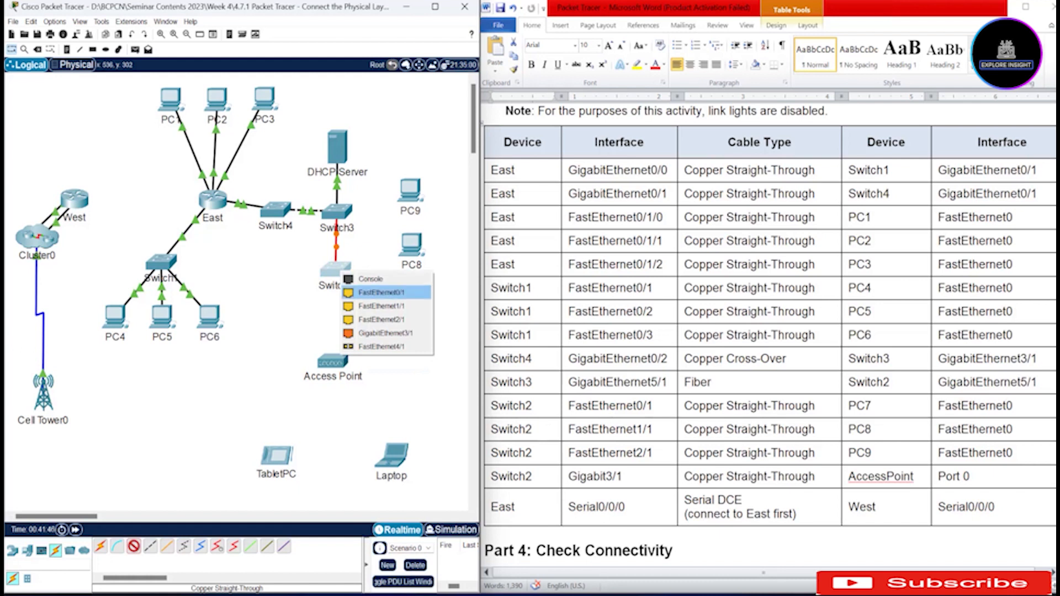
left_click(381, 292)
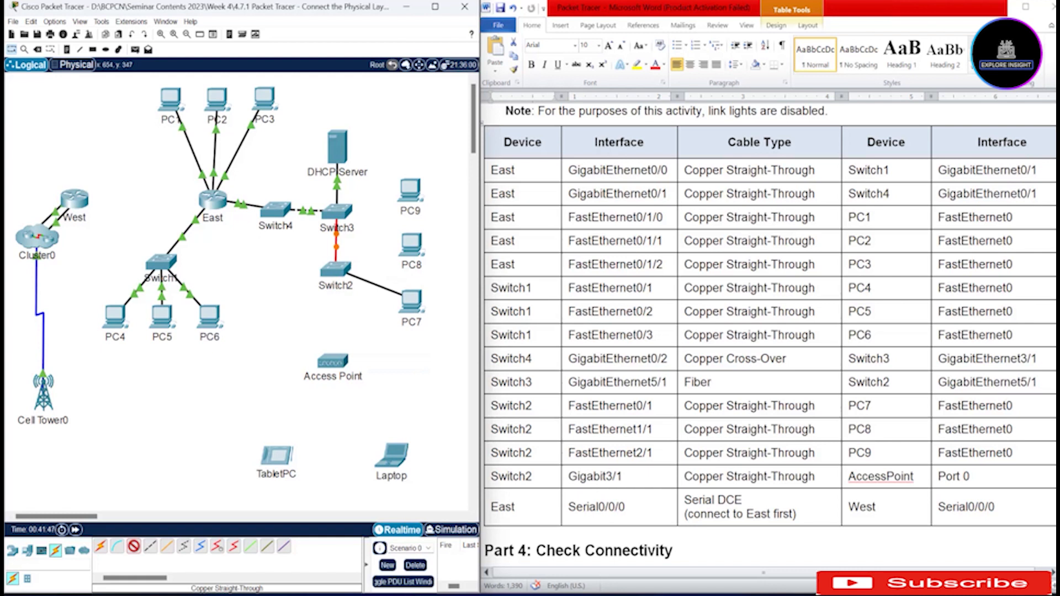
left_click(416, 303)
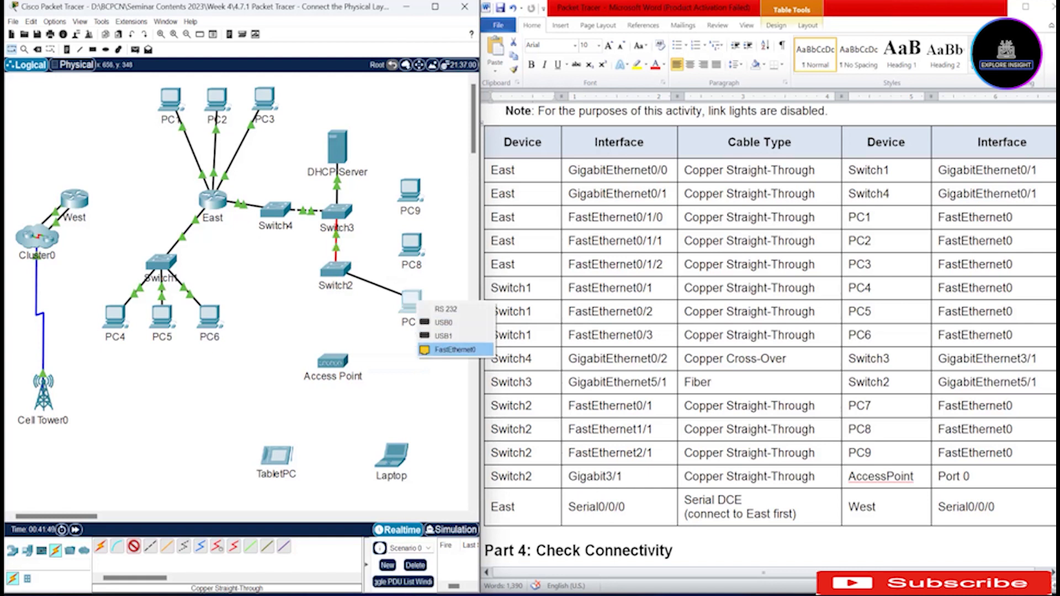
left_click(456, 349)
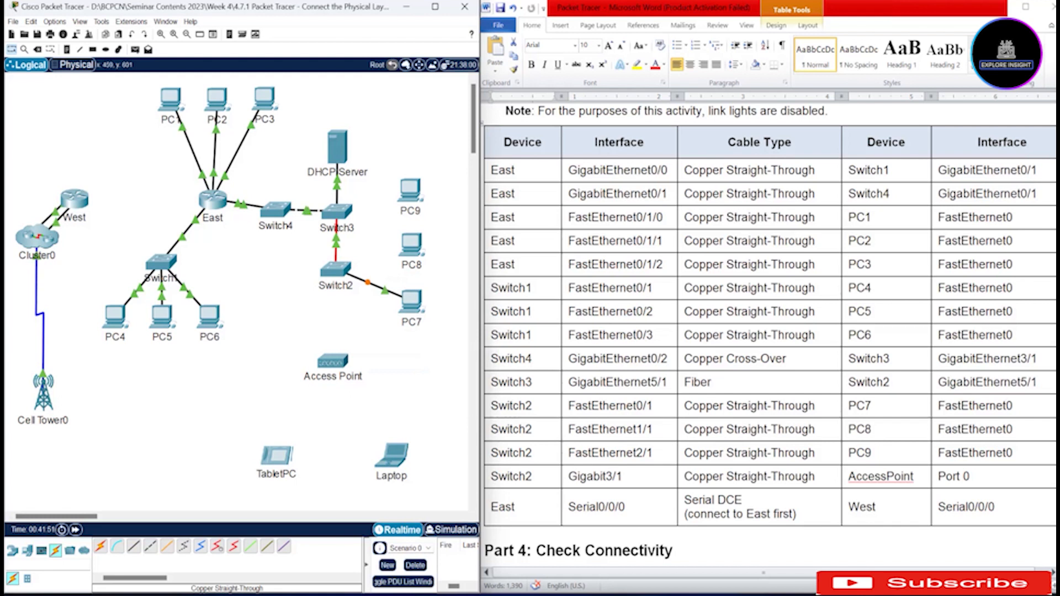
Connect Switch2 FastEthernet1/1 to PC8 FastEthernet0 with a Copper Straight-Through cable
left_click(133, 546)
left_click(335, 270)
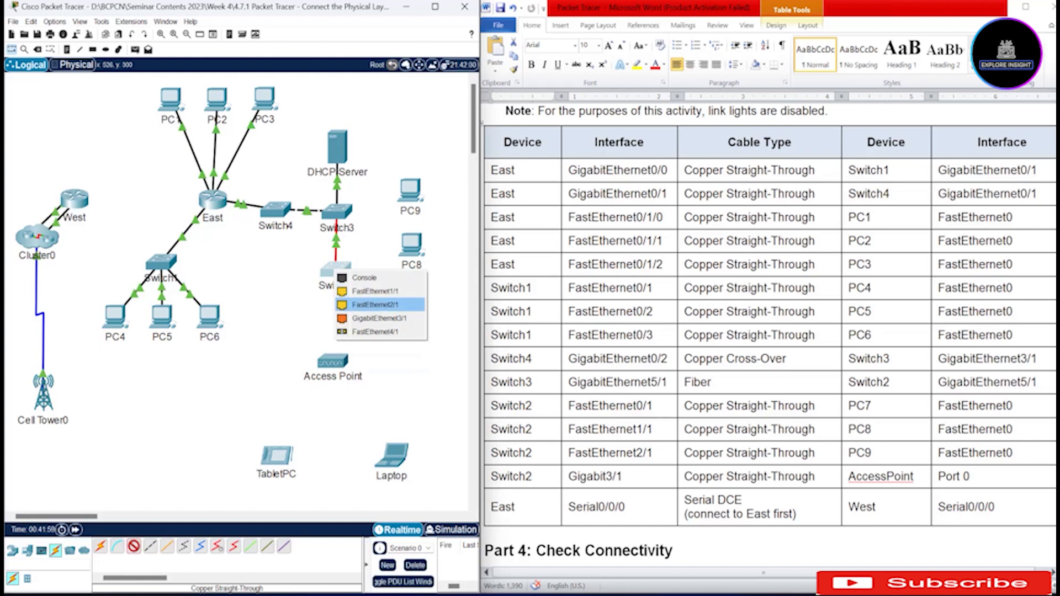
left_click(376, 291)
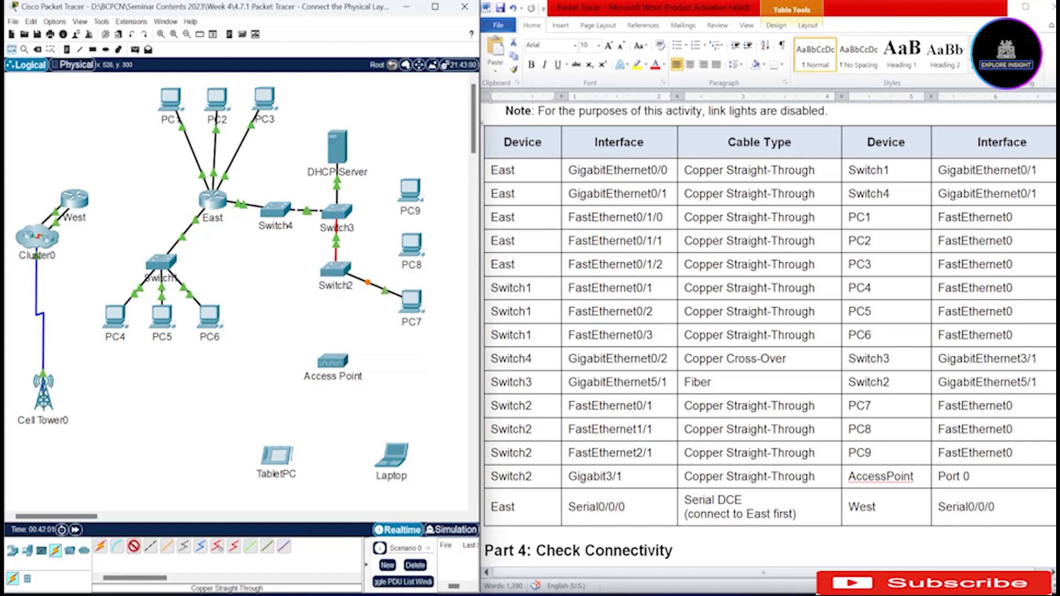
left_click(411, 246)
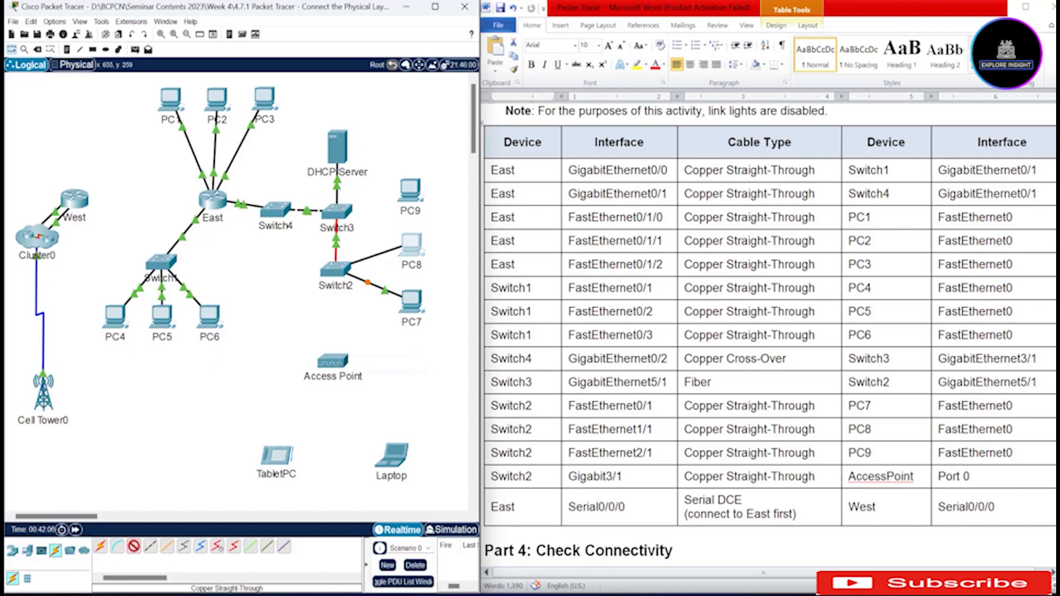
left_click(415, 247)
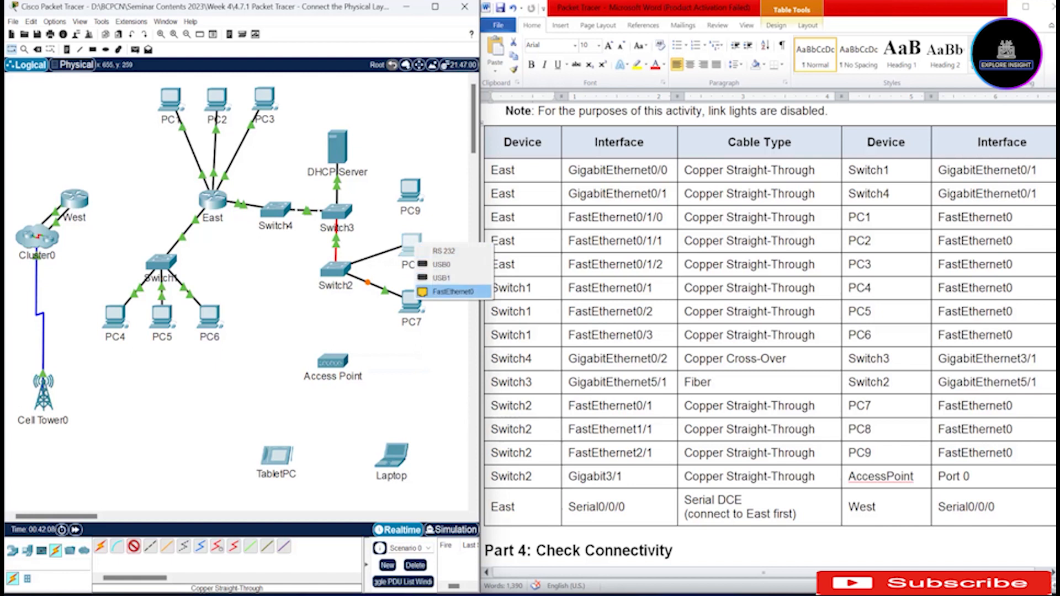
left_click(450, 292)
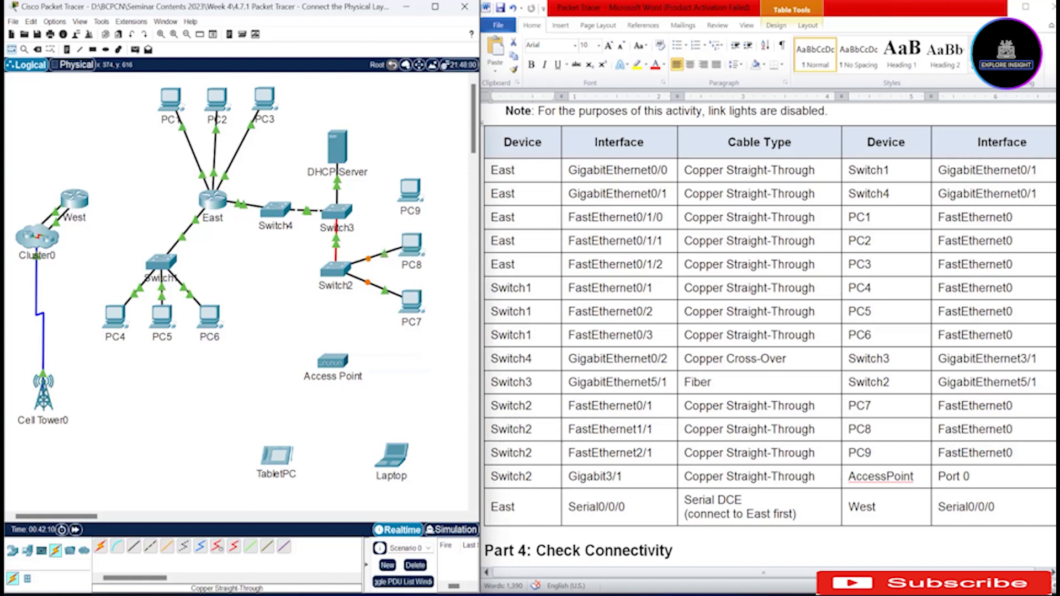
Connect Switch2 FastEthernet2/1 to PC9 FastEthernet0 with a Copper Straight-Through cable
left_click(134, 547)
left_click(338, 272)
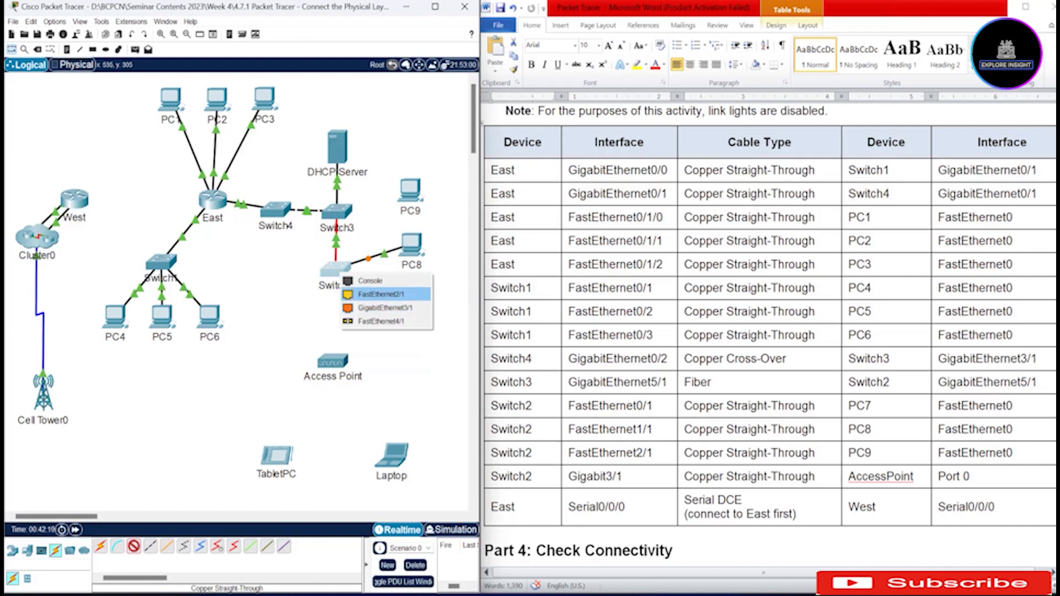
left_click(381, 294)
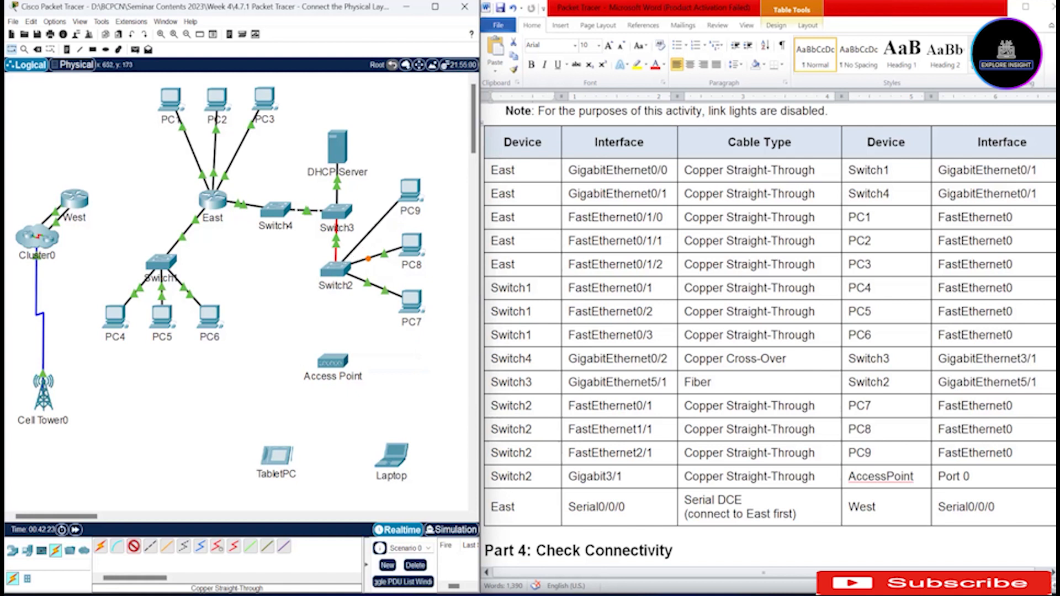
left_click(413, 188)
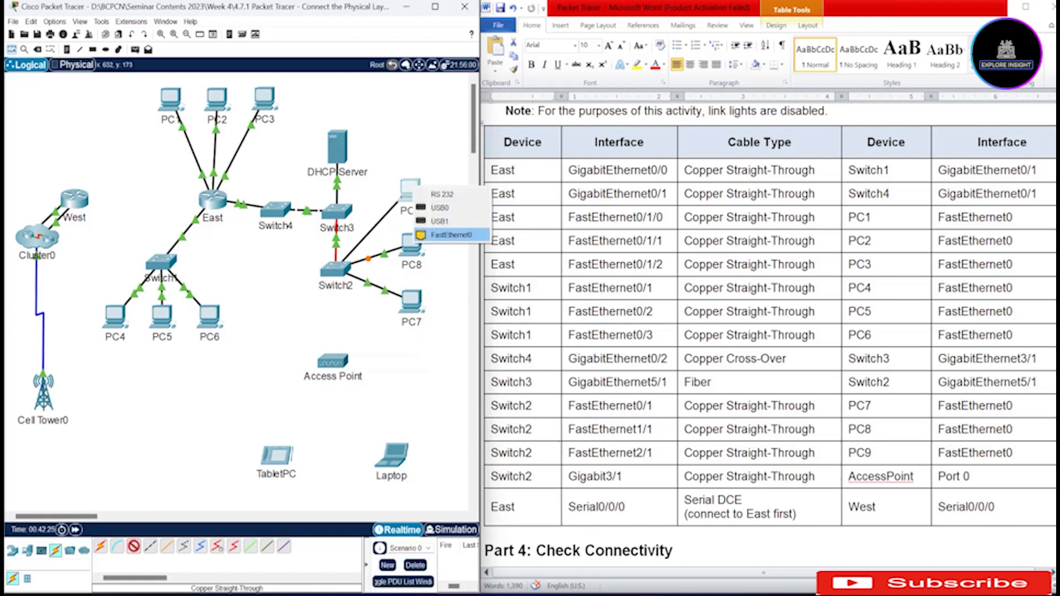
left_click(450, 234)
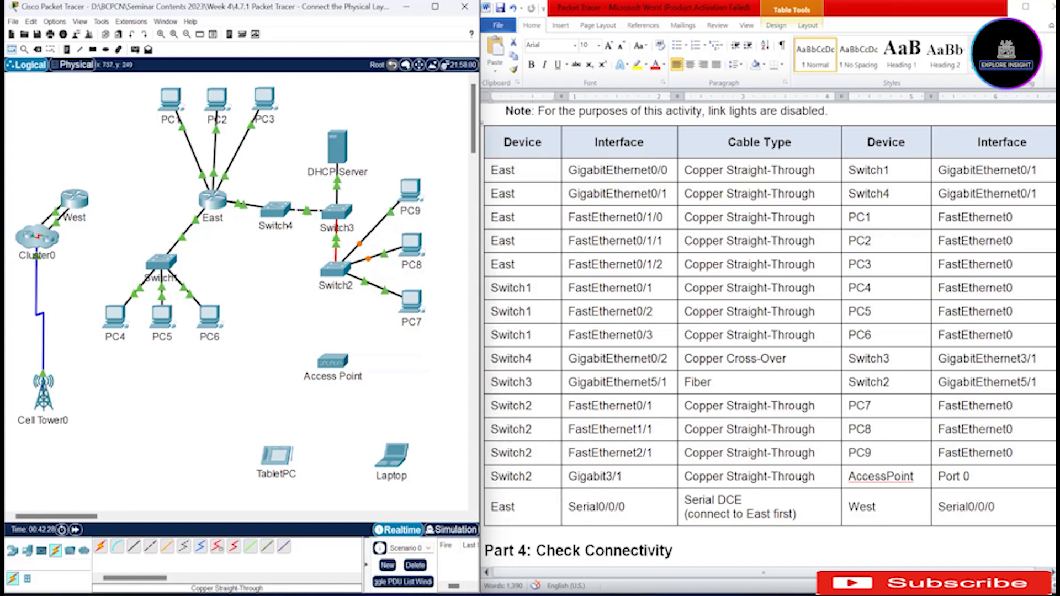
Check the last two rows of the cabling table and connect Switch2 GigabitEthernet3/1 to Access Point Port 0 with a Copper Straight-Through cable
left_click(663, 429)
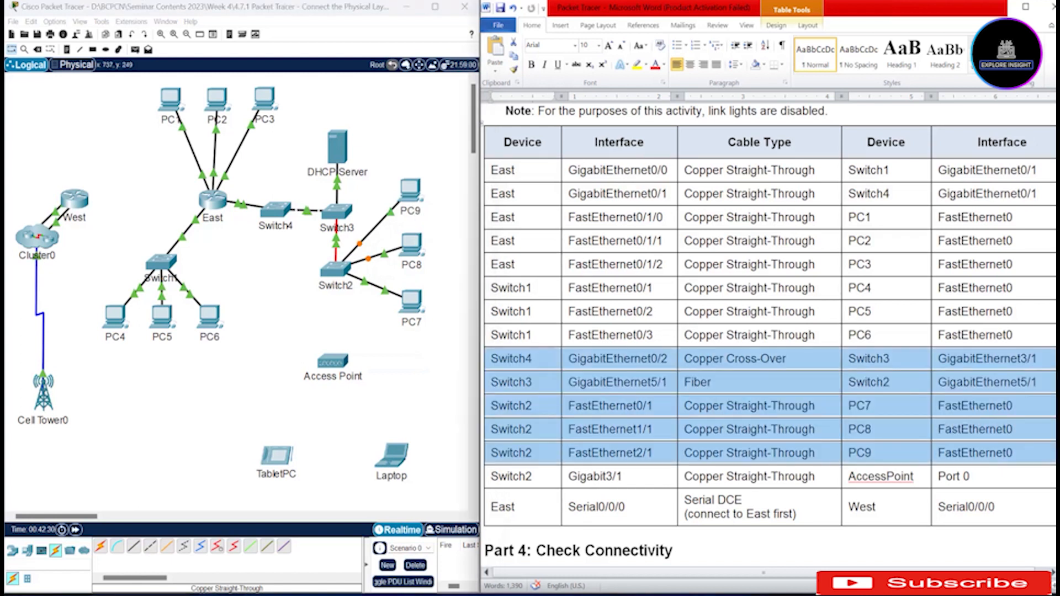
left_click(491, 477)
left_click_drag(491, 477, 983, 507)
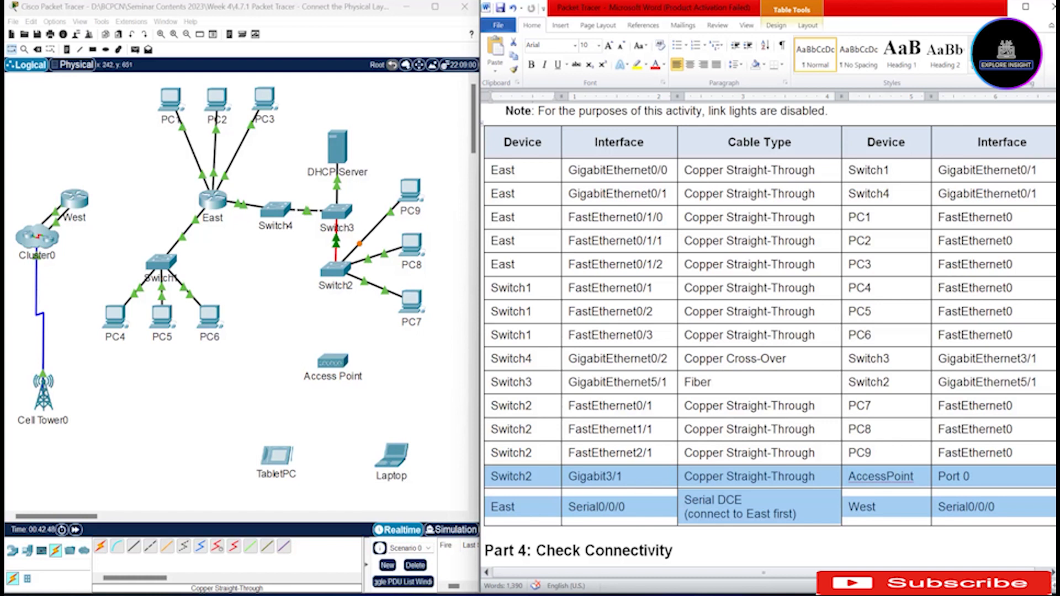
left_click(134, 546)
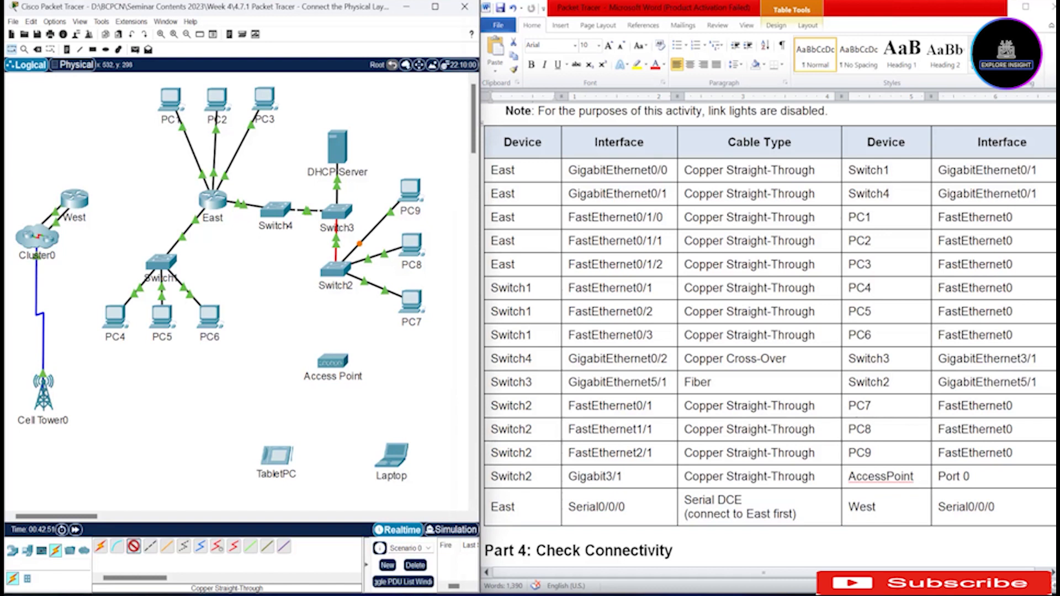
left_click(335, 270)
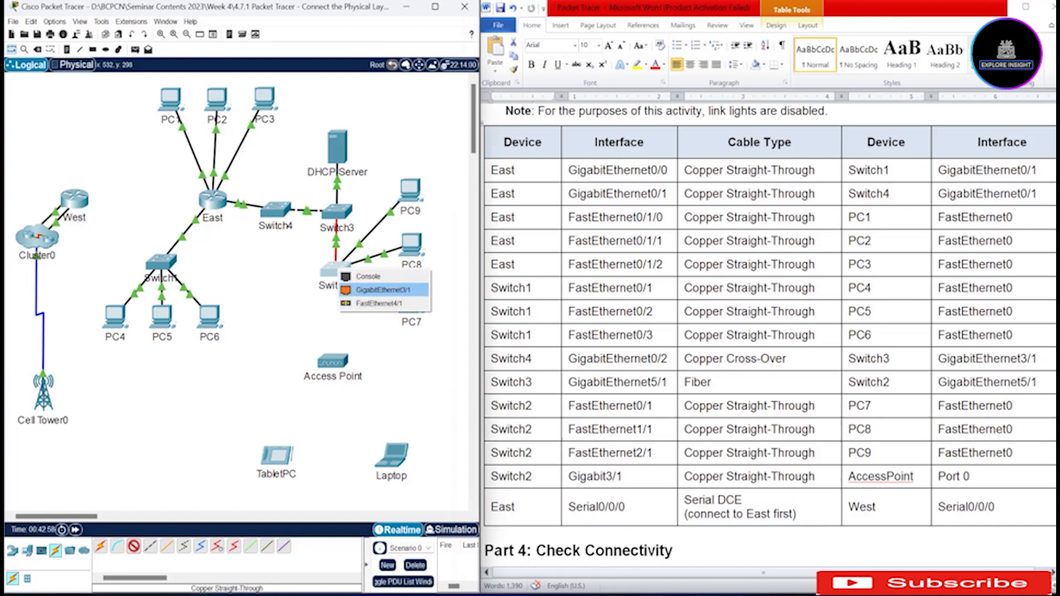
left_click(379, 303)
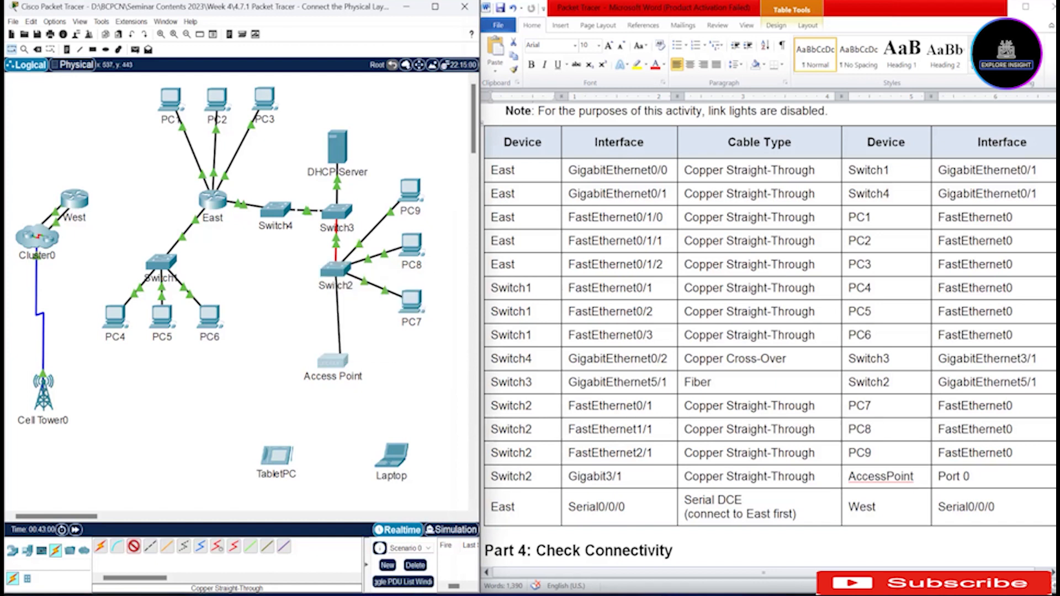
left_click(338, 362)
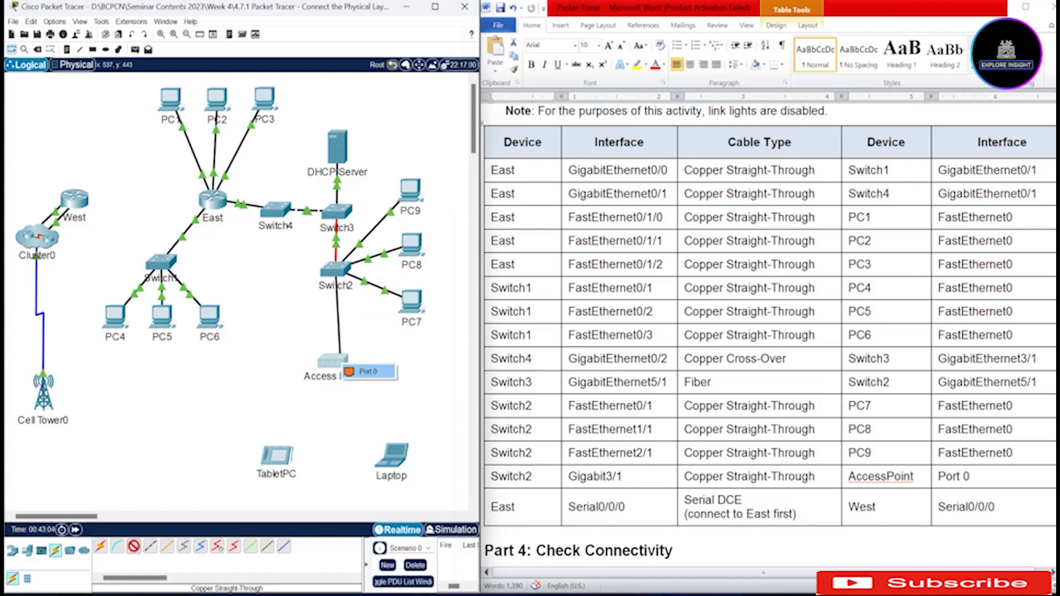
left_click(368, 372)
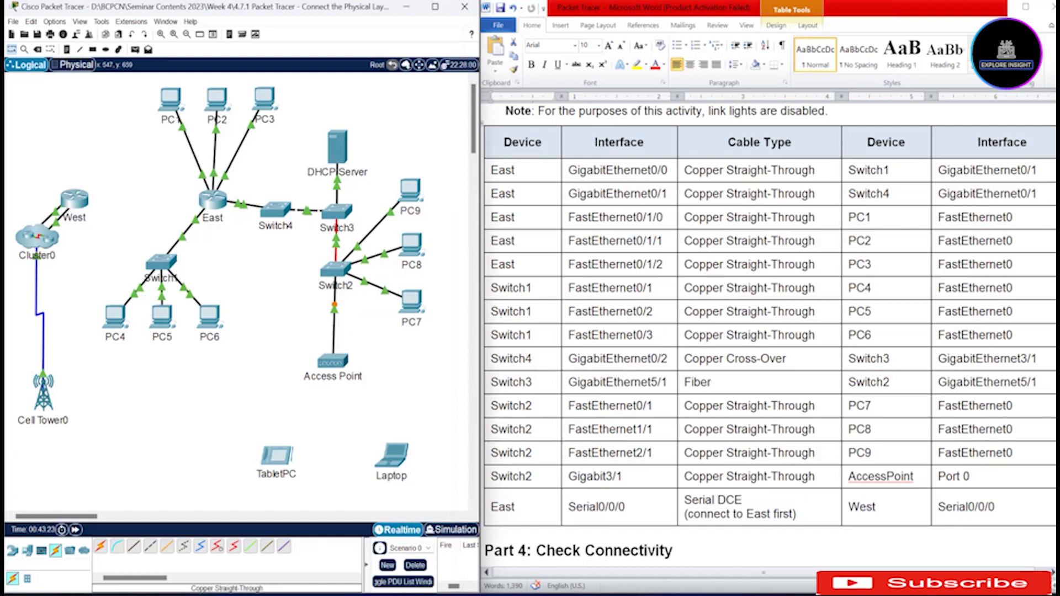
Following the table's last row, connect East Serial0/0/0 to West Serial0/0/0 with a Serial DCE cable, starting from East
left_click_drag(497, 477, 994, 507)
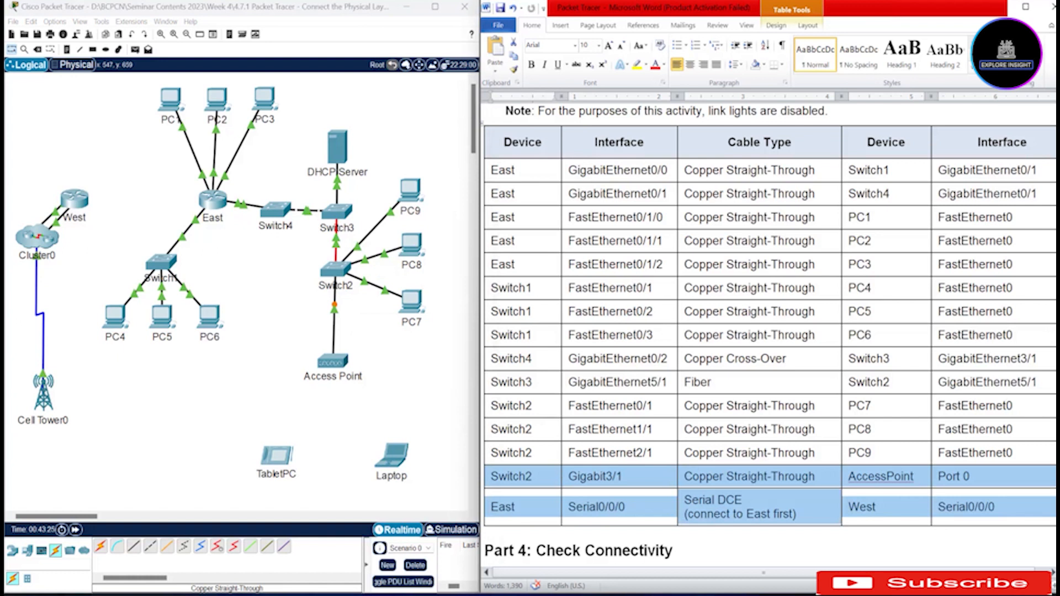
left_click(797, 514)
left_click_drag(797, 515, 685, 501)
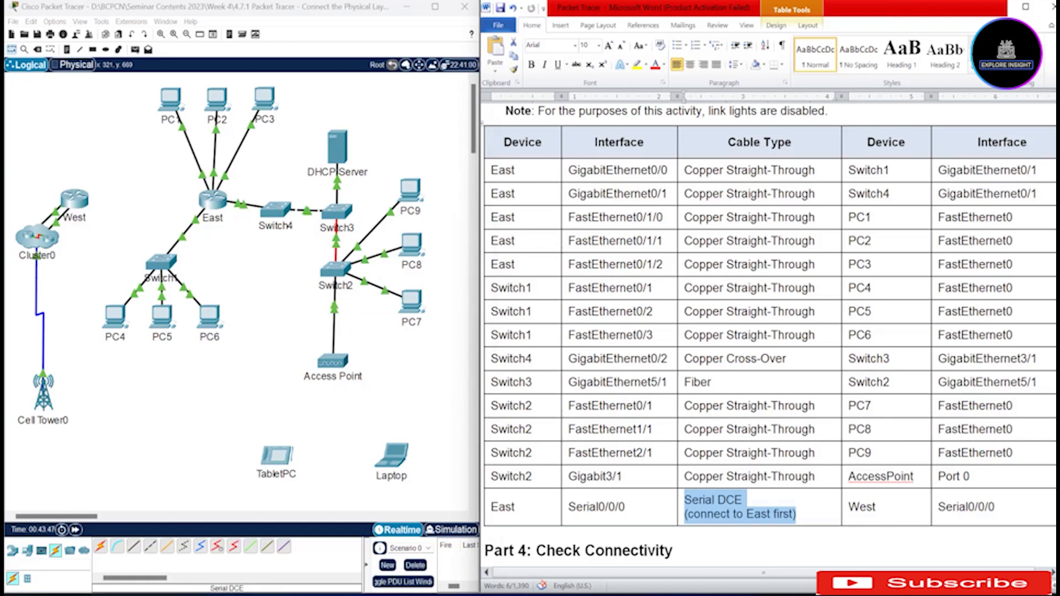
left_click(217, 547)
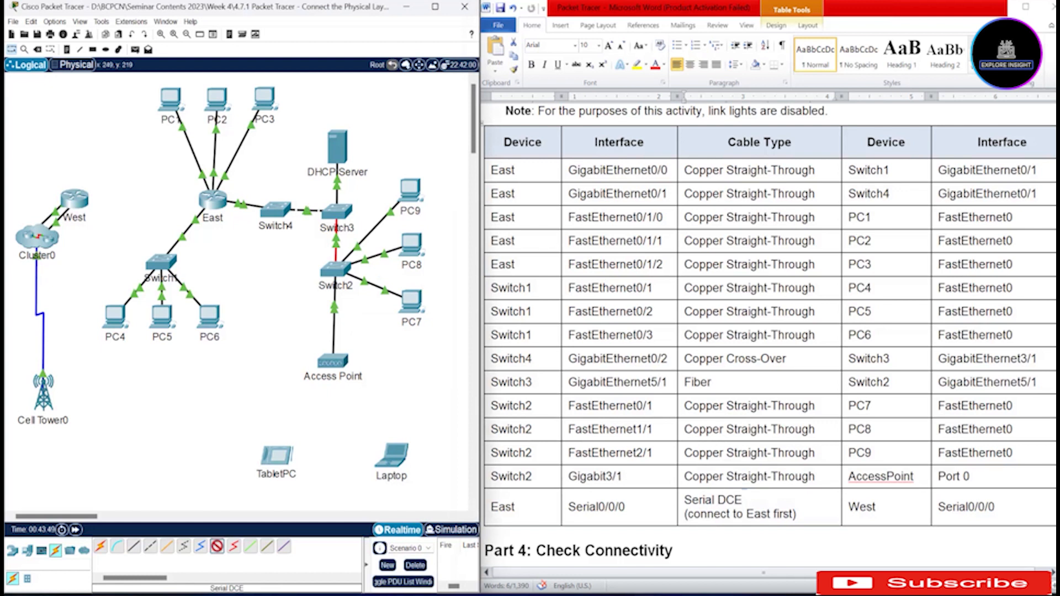
left_click(213, 200)
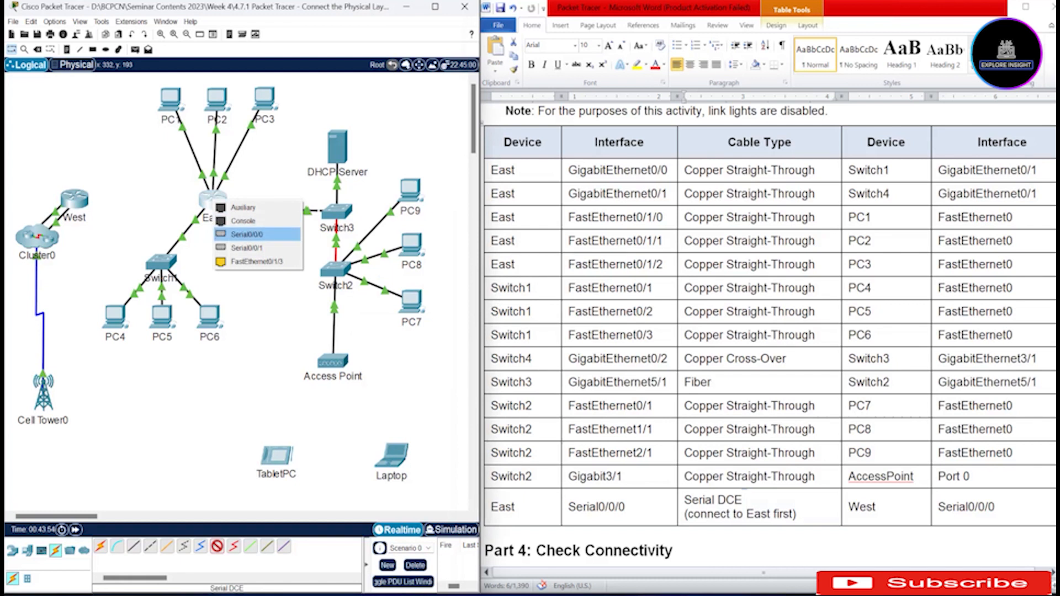
left_click(247, 235)
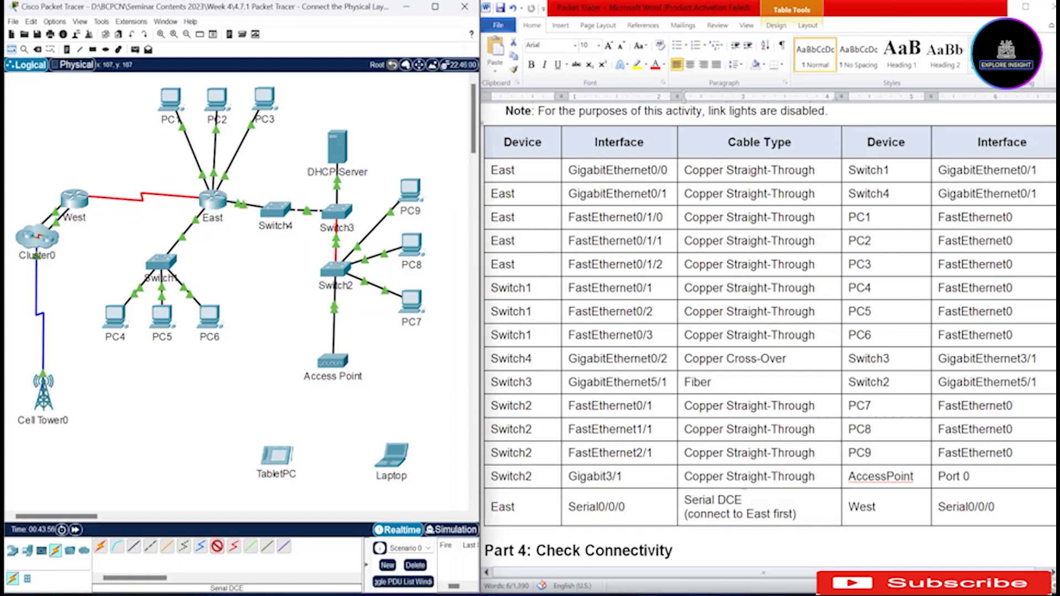
left_click(75, 199)
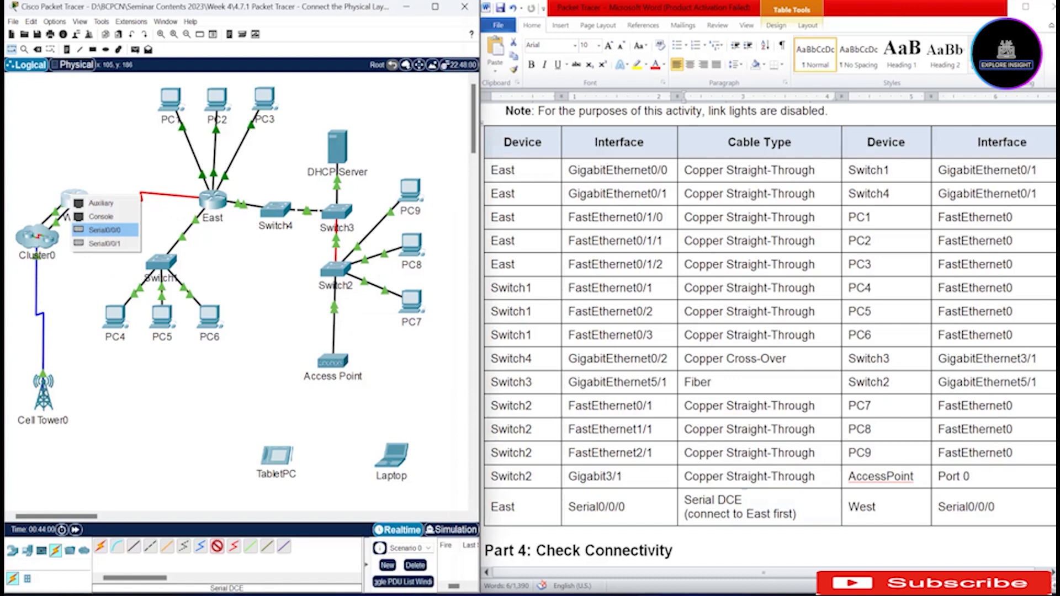
left_click(105, 230)
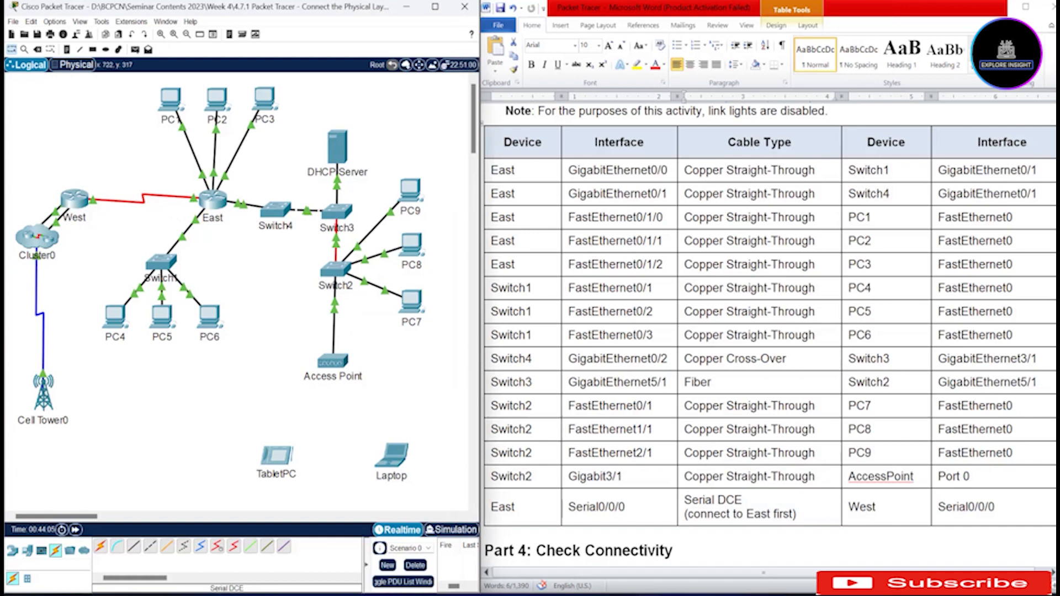
Read the Part 4 instructions for checking the interface status on East with show ip interface brief
scroll(768, 332, "down", 8)
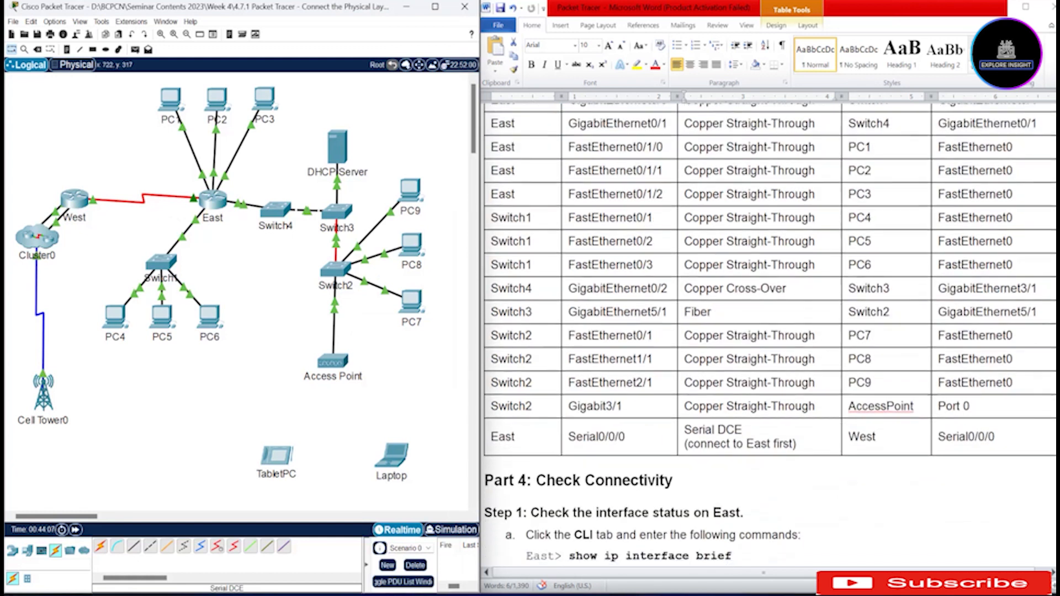
scroll(769, 332, "down", 1)
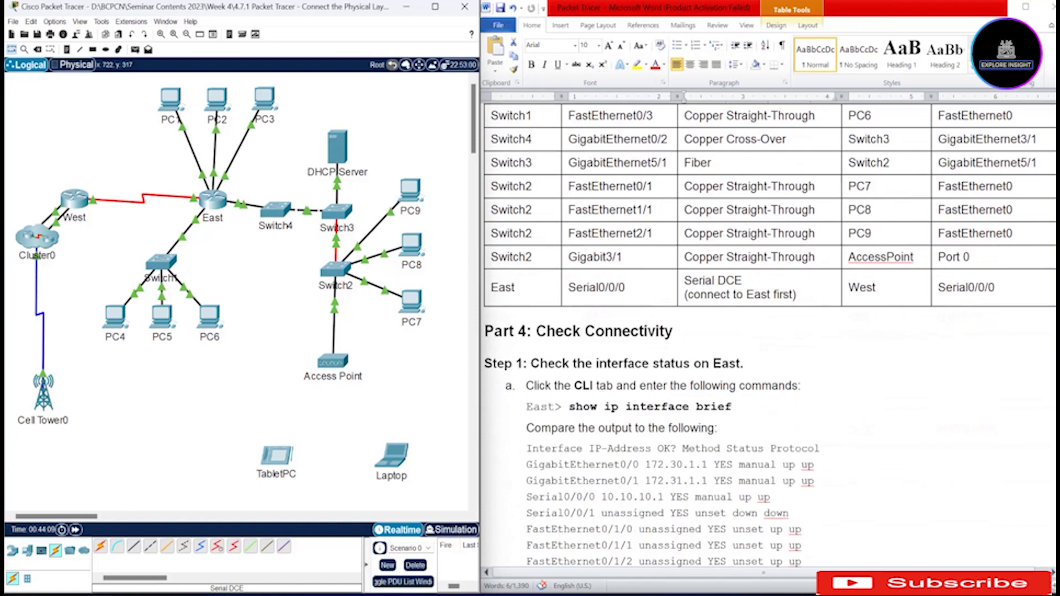
scroll(769, 332, "down", 1)
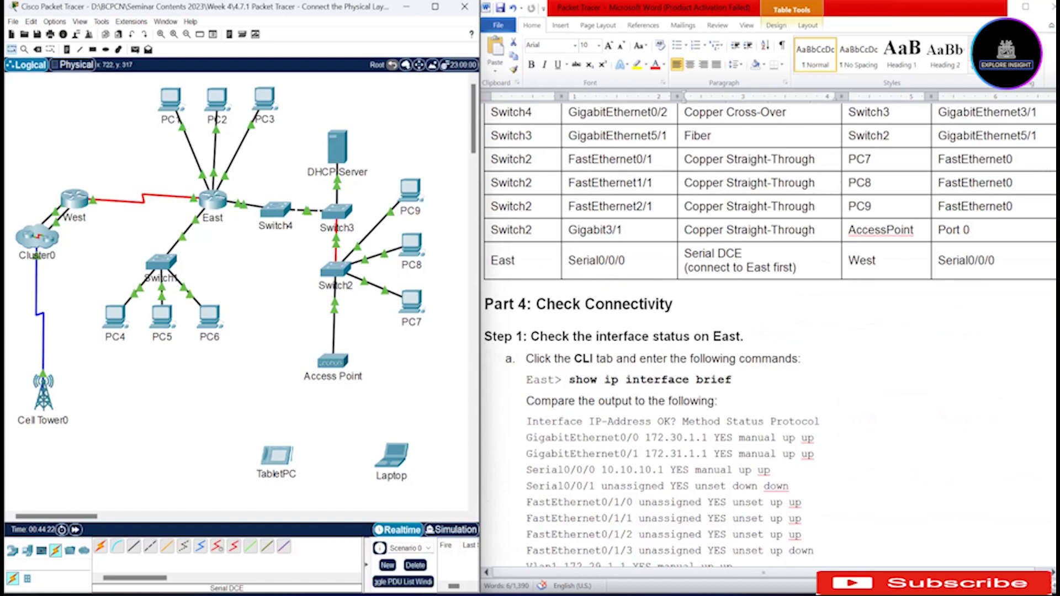
Check the Part 4 Step 1 command in the lab document and start a command-line session on the East router
scroll(769, 336, "down", 1)
scroll(769, 335, "down", 1)
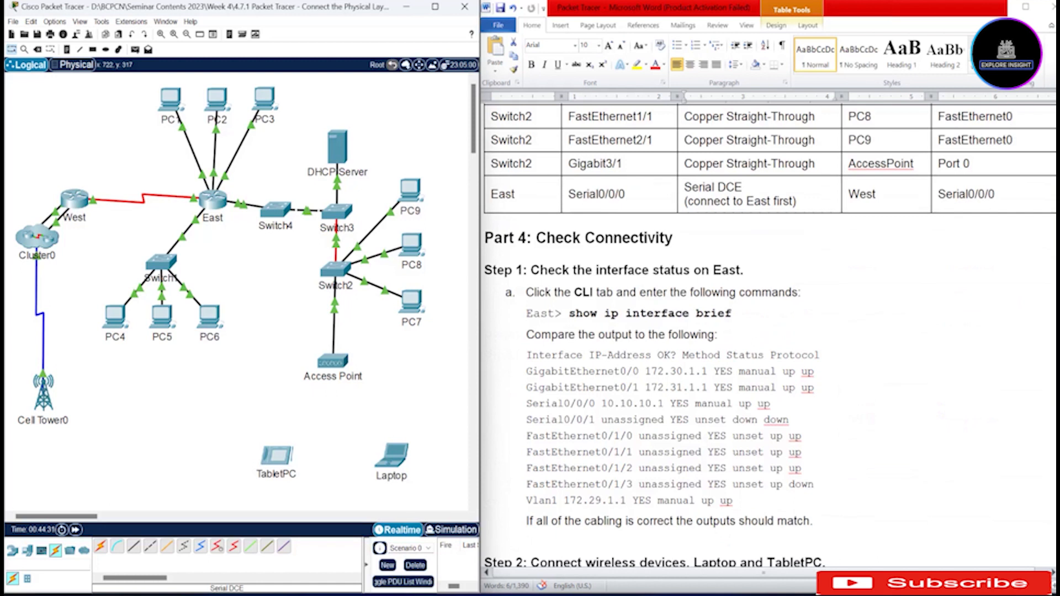
key("alt+Tab")
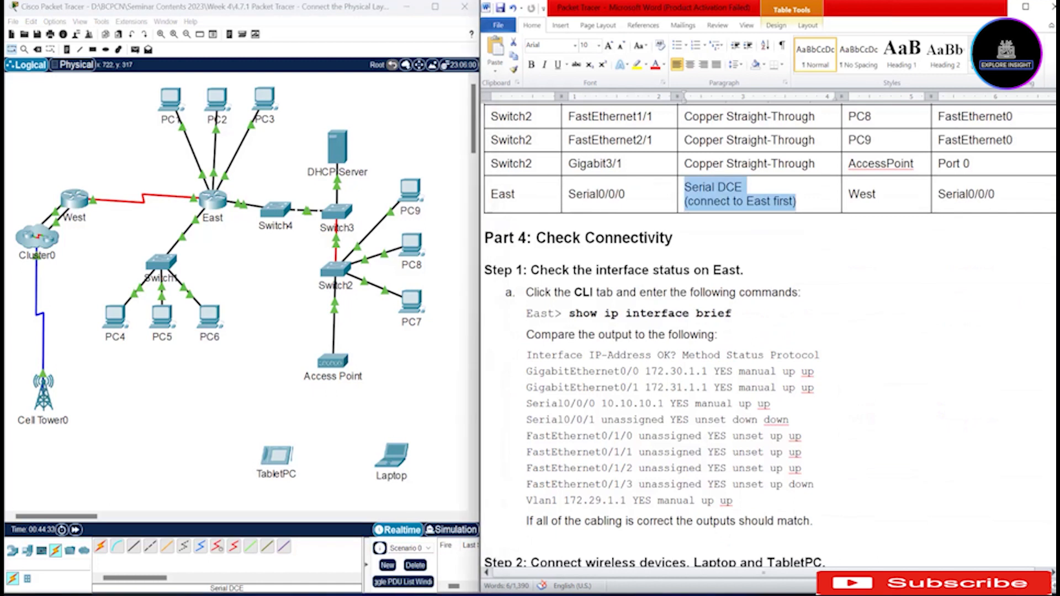
left_click_drag(570, 313, 732, 313)
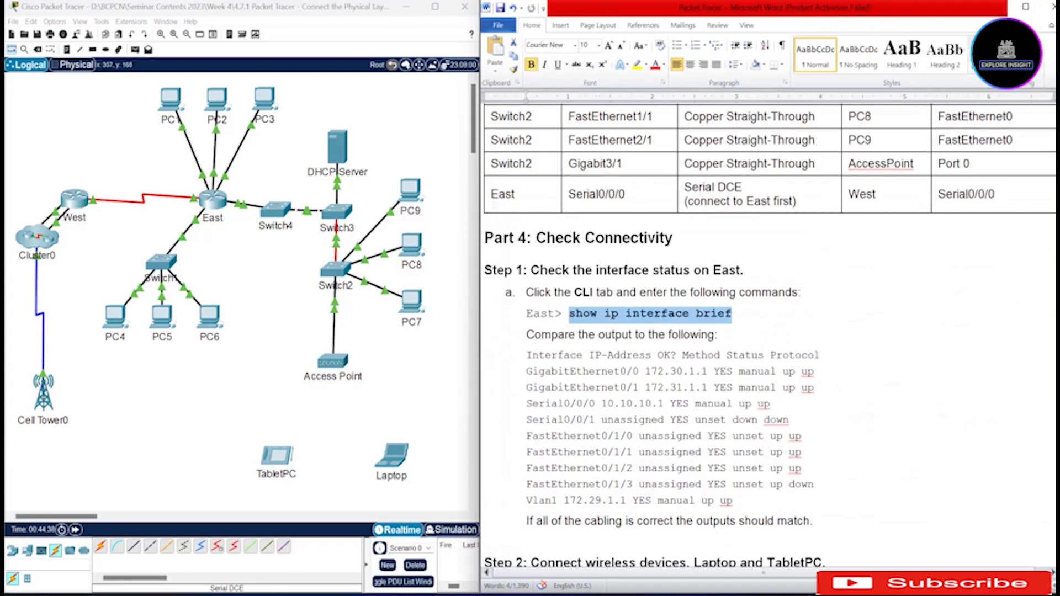
left_click(212, 200)
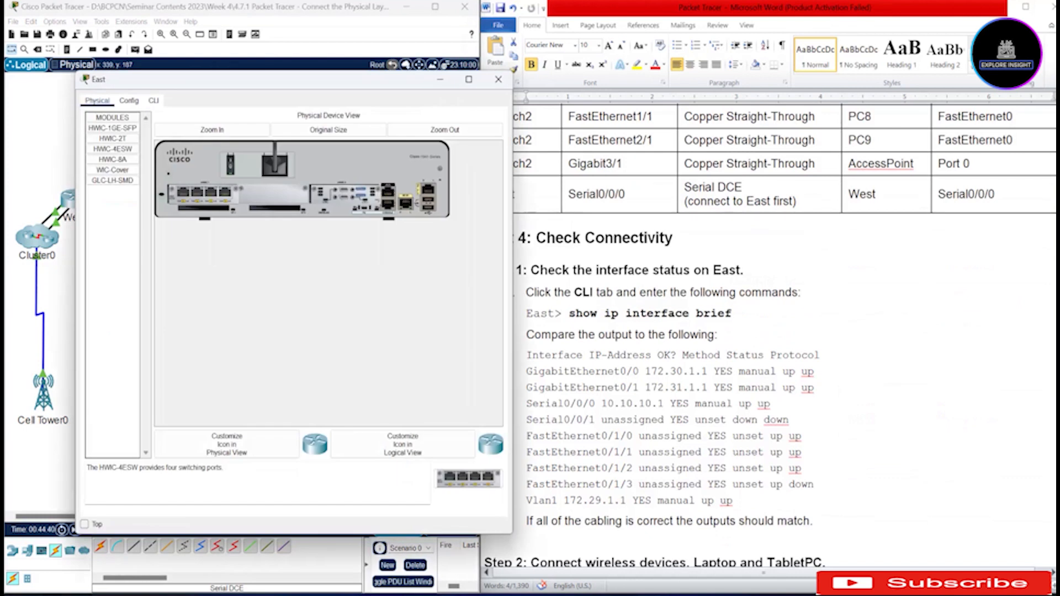
left_click(154, 101)
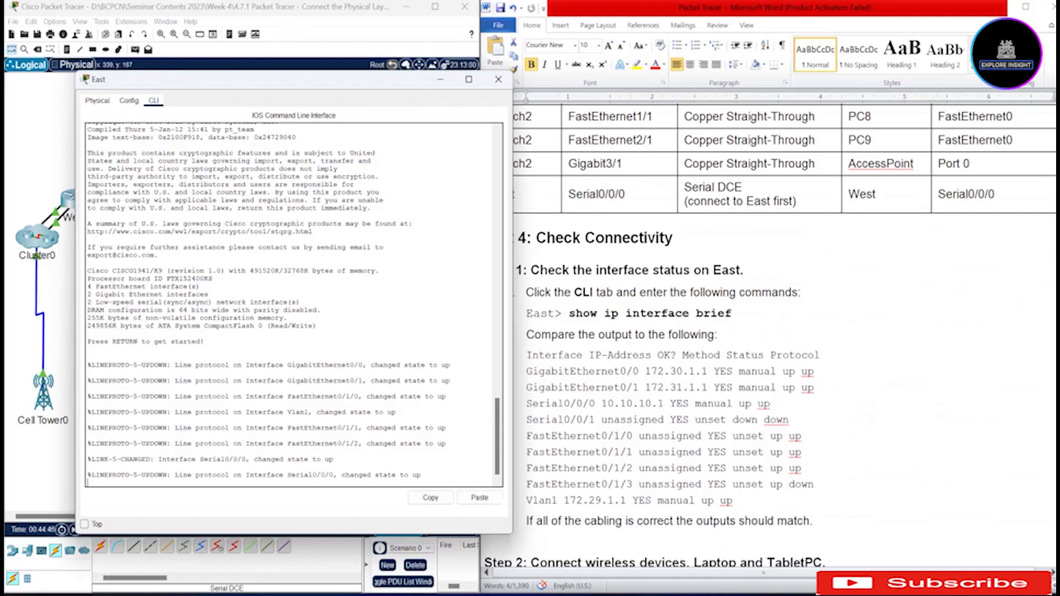
key("Return")
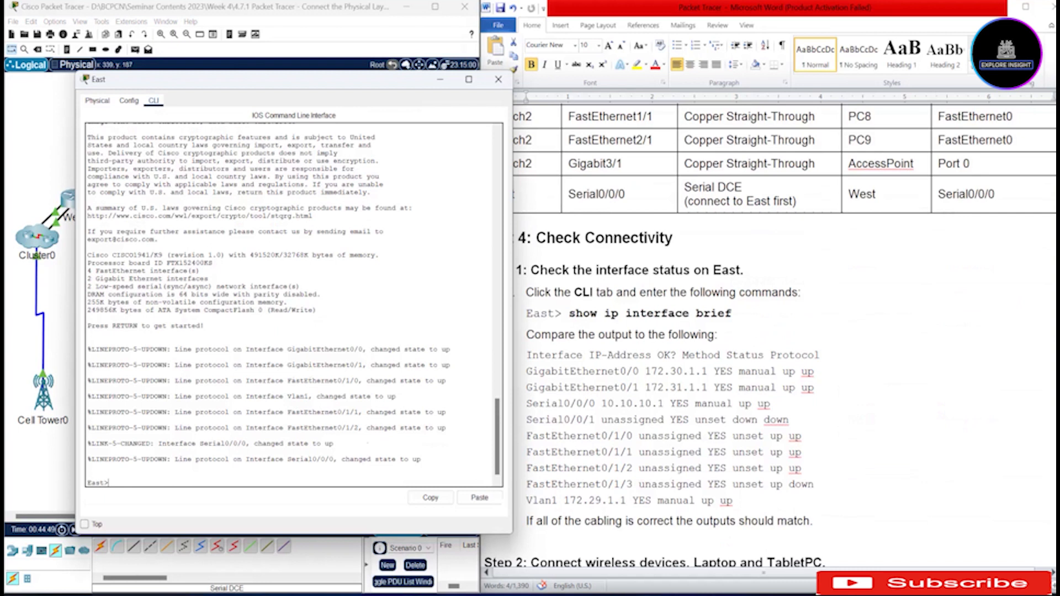
Enter privileged EXEC mode on East and run show ip interface brief to check its interface status
type("en")
key("Return")
type("show i")
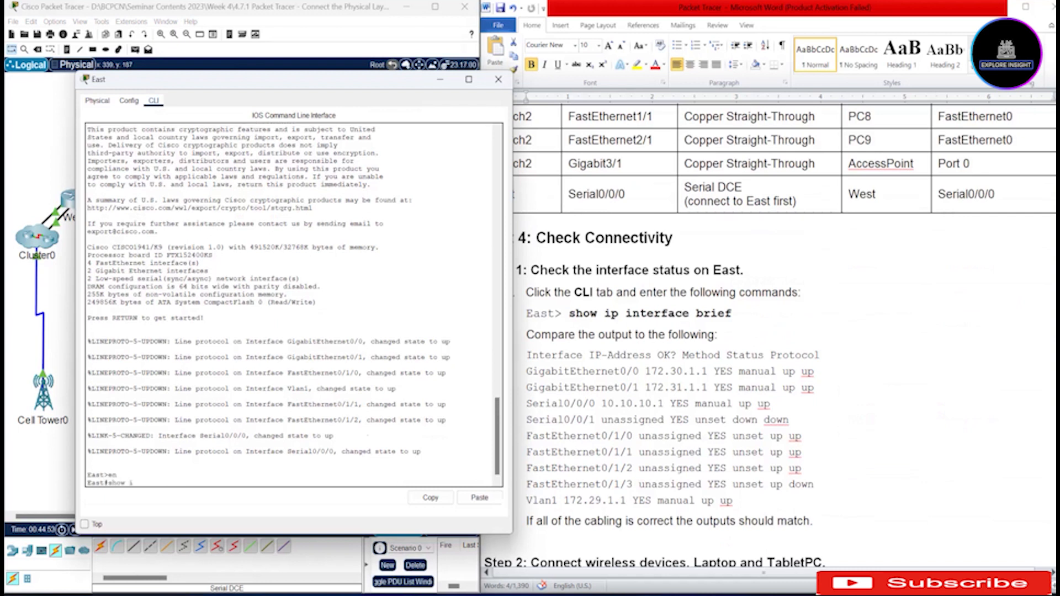
type("p u")
type("nterface brief")
key("Return")
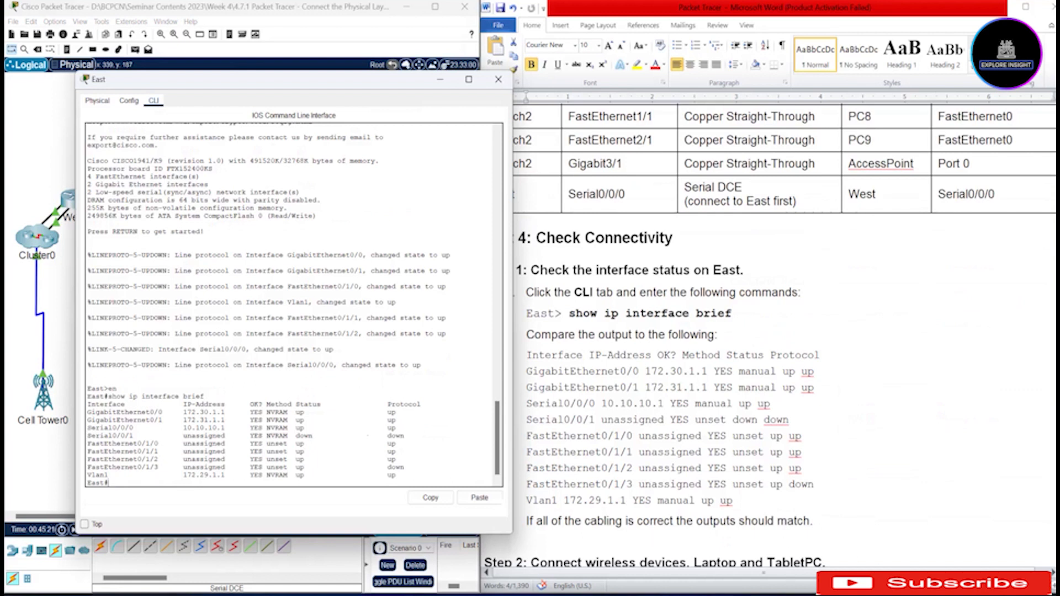
Read the lab's Step 2 and Step 3 instructions for the wireless devices and minimise East's window
scroll(771, 331, "down", 3)
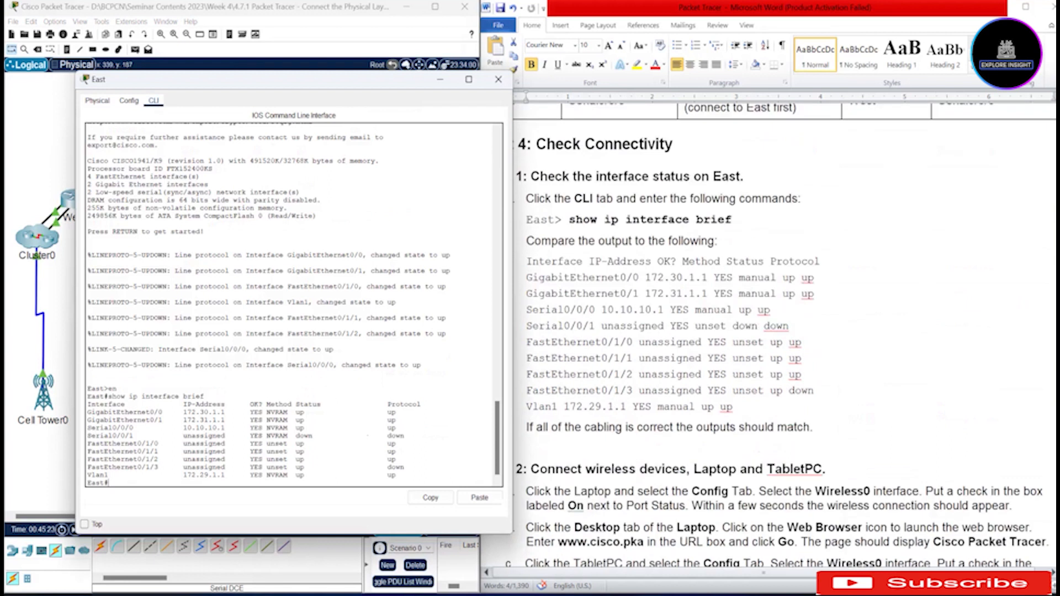
scroll(773, 332, "down", 4)
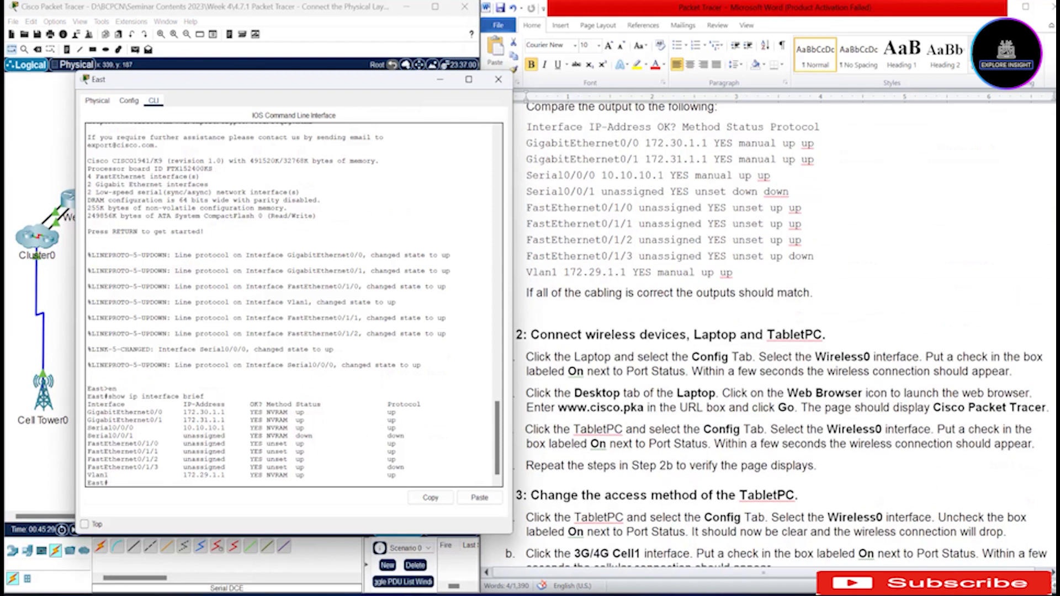
scroll(773, 331, "down", 2)
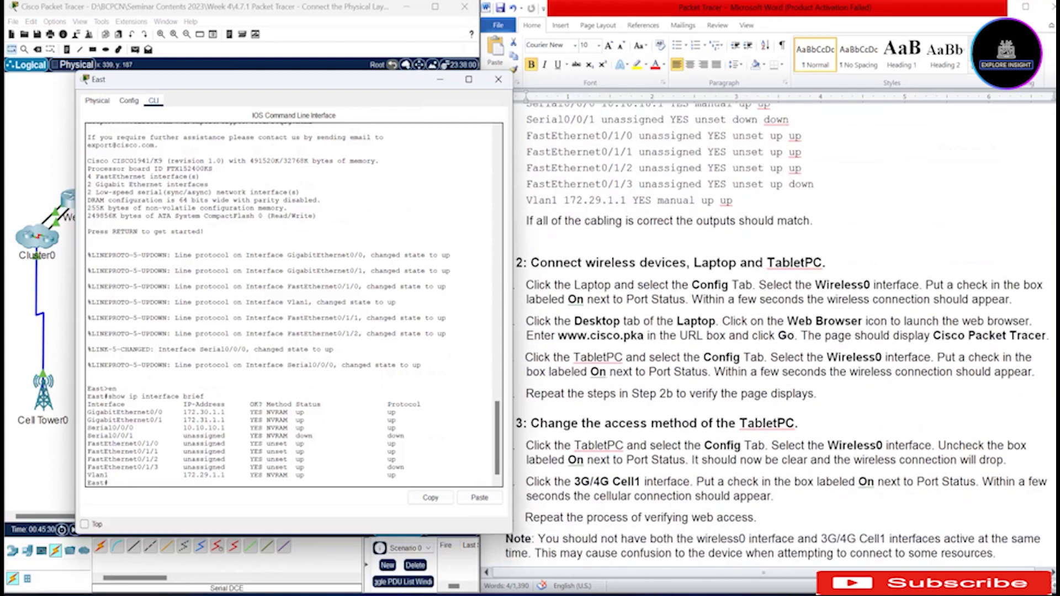
scroll(773, 332, "down", 1)
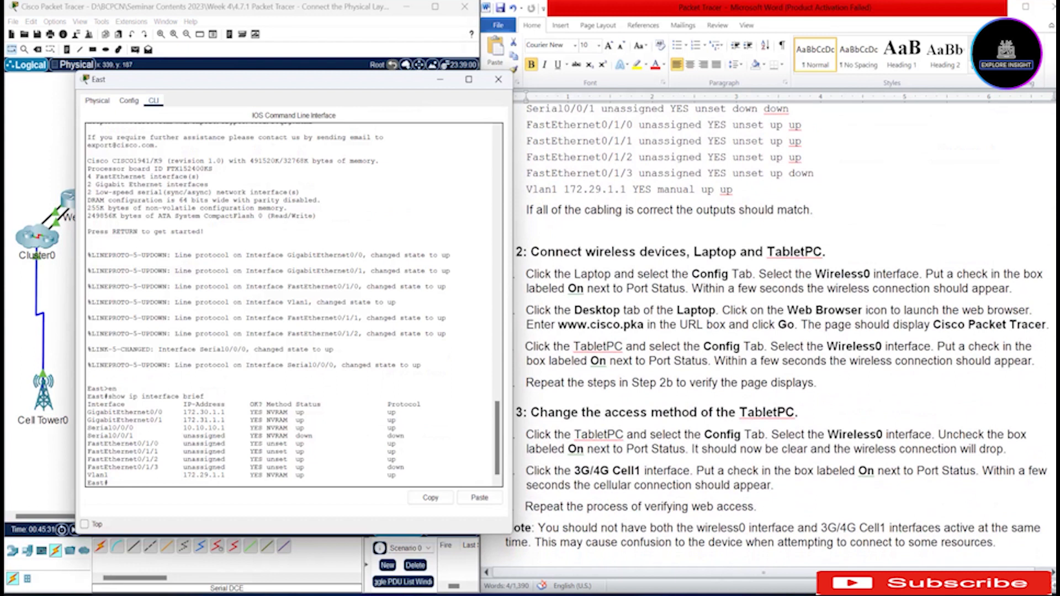
left_click_drag(265, 79, 201, 61)
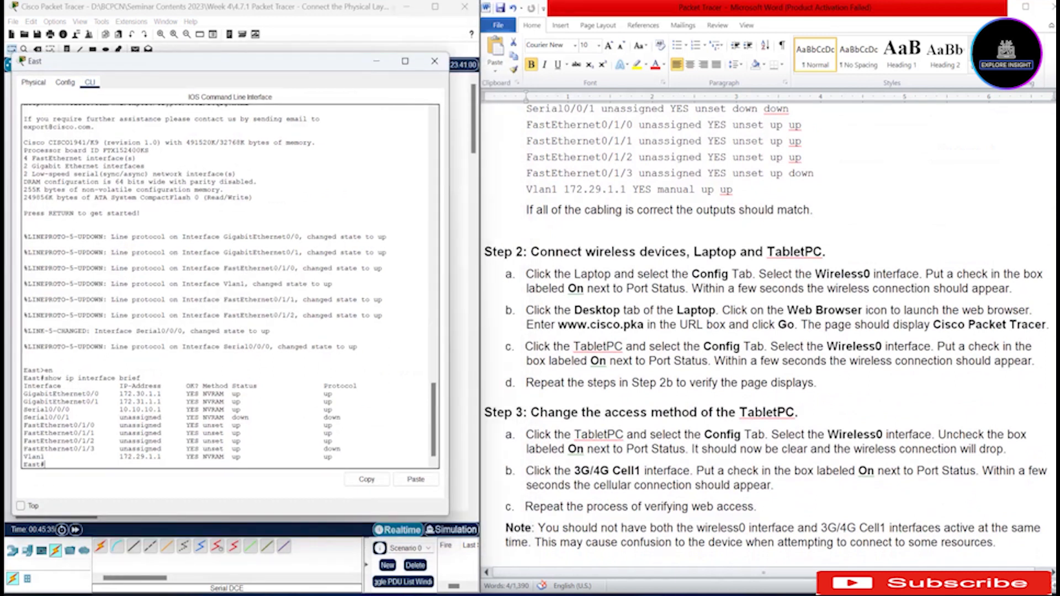
left_click(774, 266)
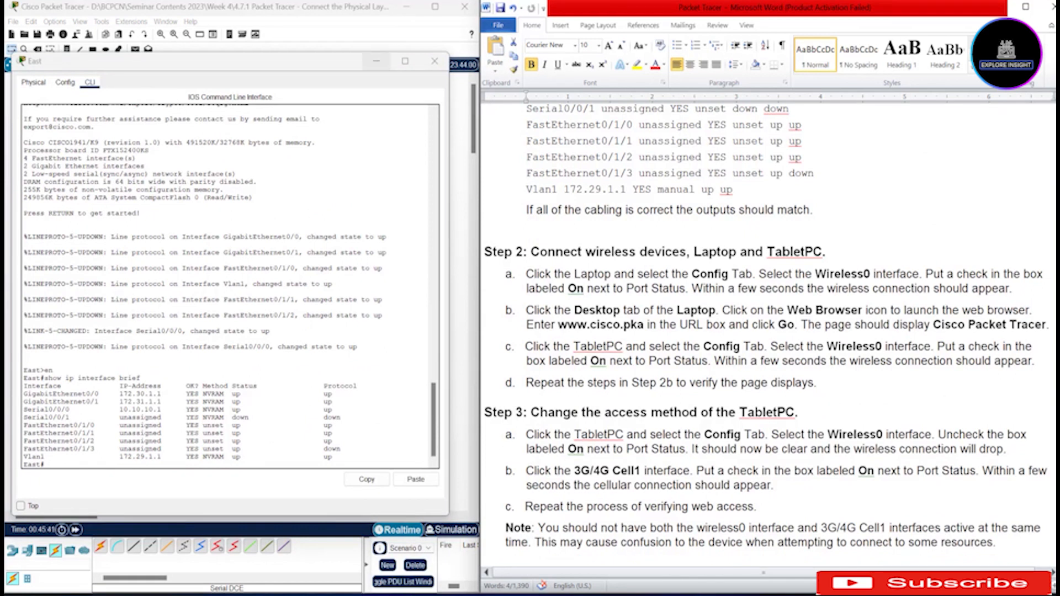
left_click(376, 62)
Following Step 2a, turn on the port status of the Laptop's Wireless0 interface and check its wireless link in the topology
left_click_drag(526, 274, 1011, 288)
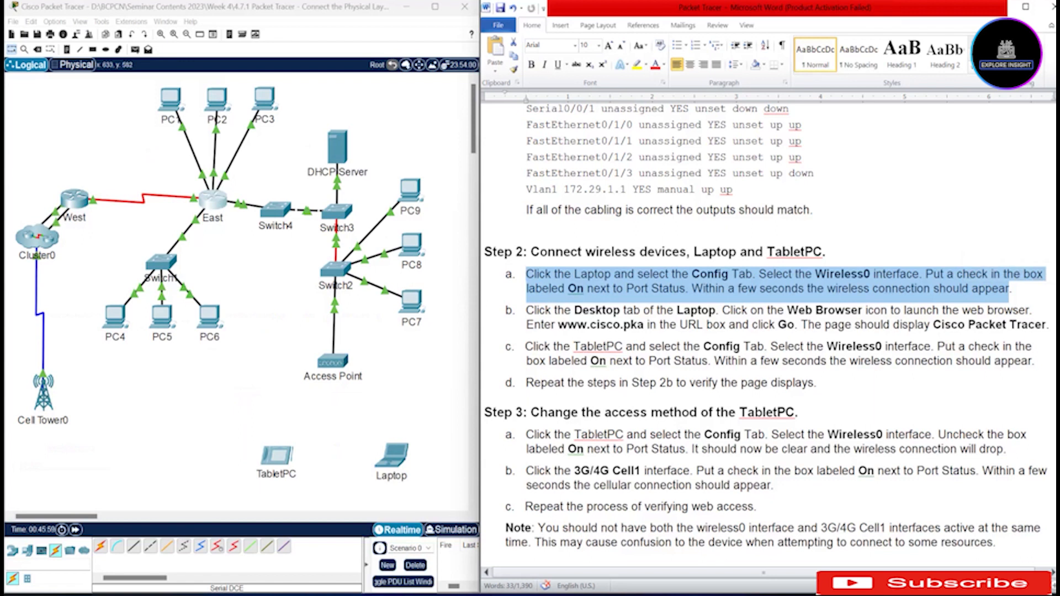
left_click(391, 457)
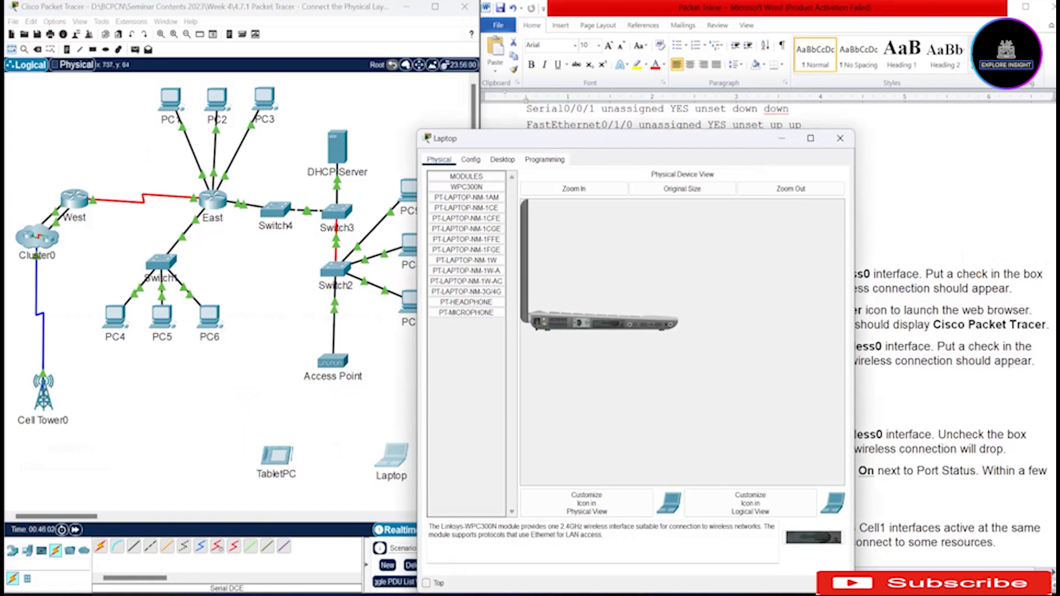
left_click_drag(552, 138, 204, 112)
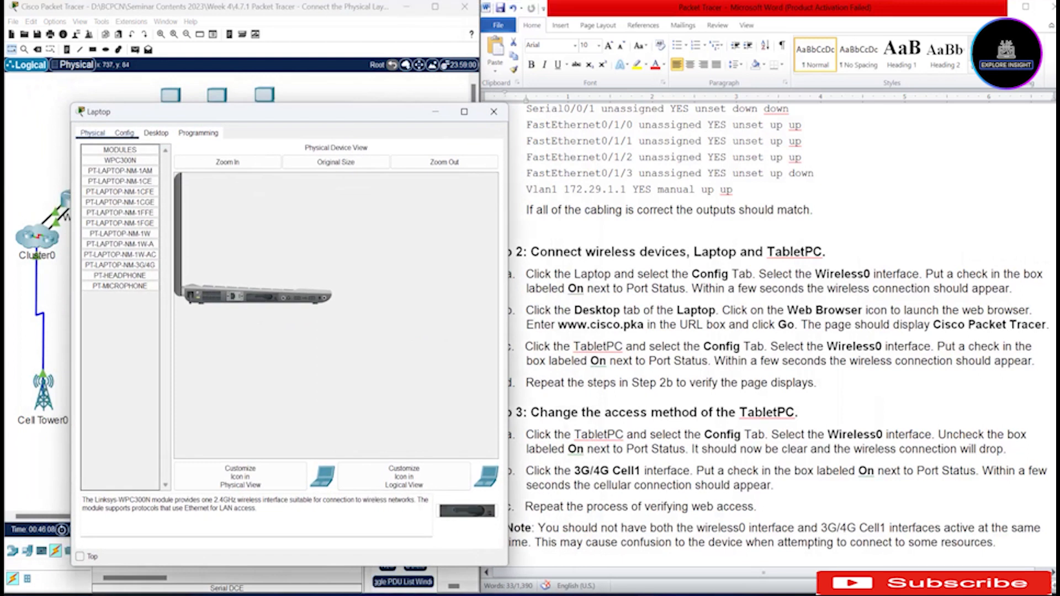
left_click(124, 133)
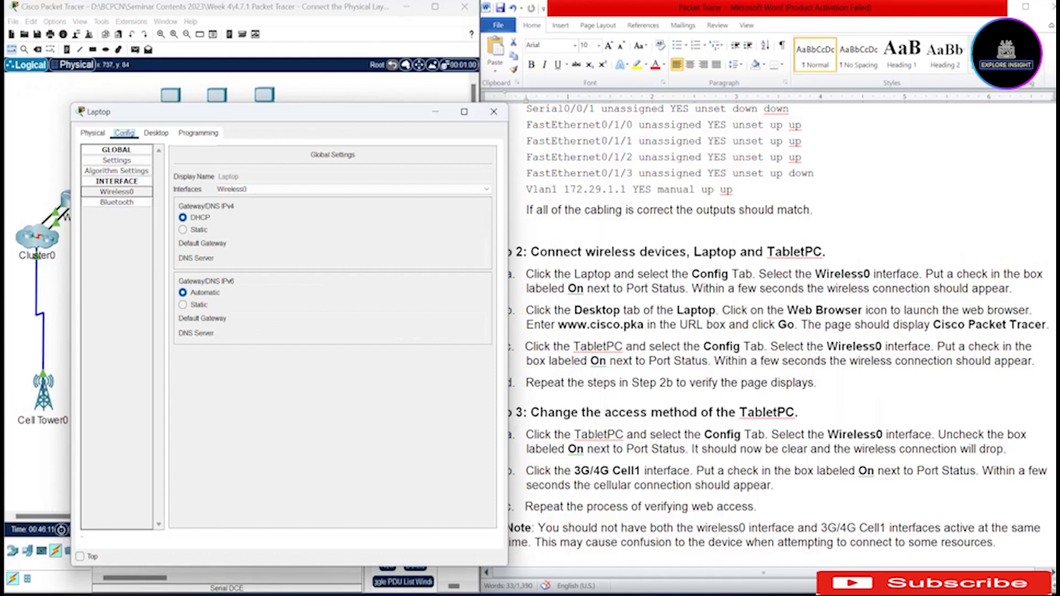
left_click(117, 192)
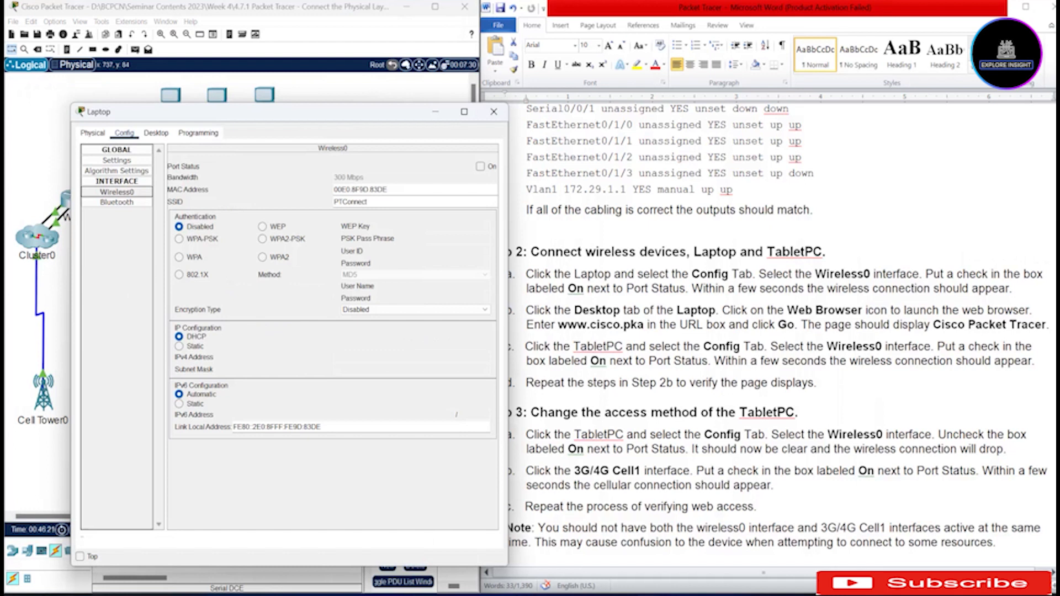
left_click(481, 167)
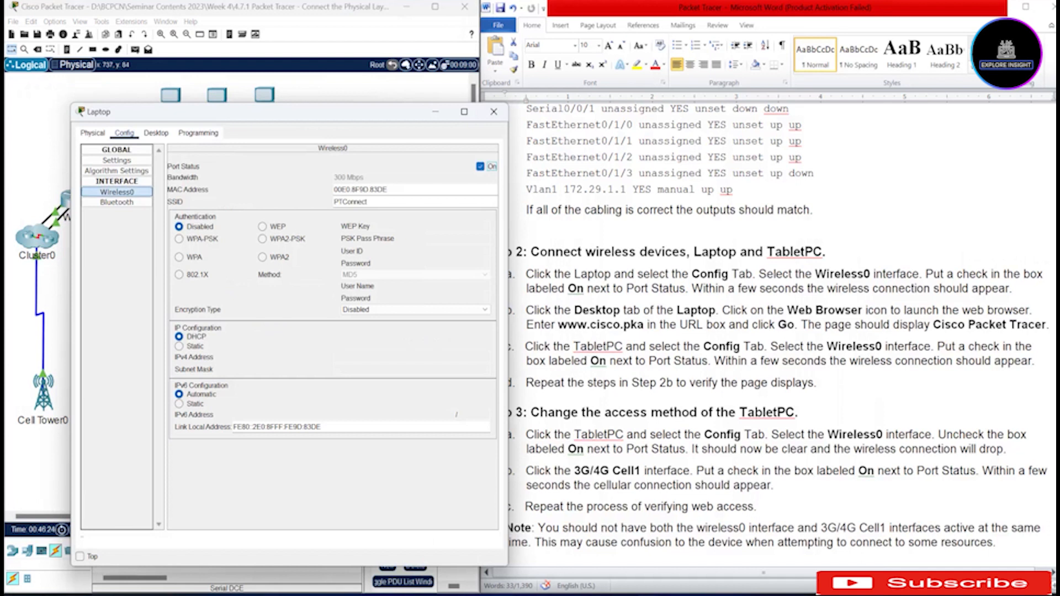
left_click_drag(248, 112, 700, 106)
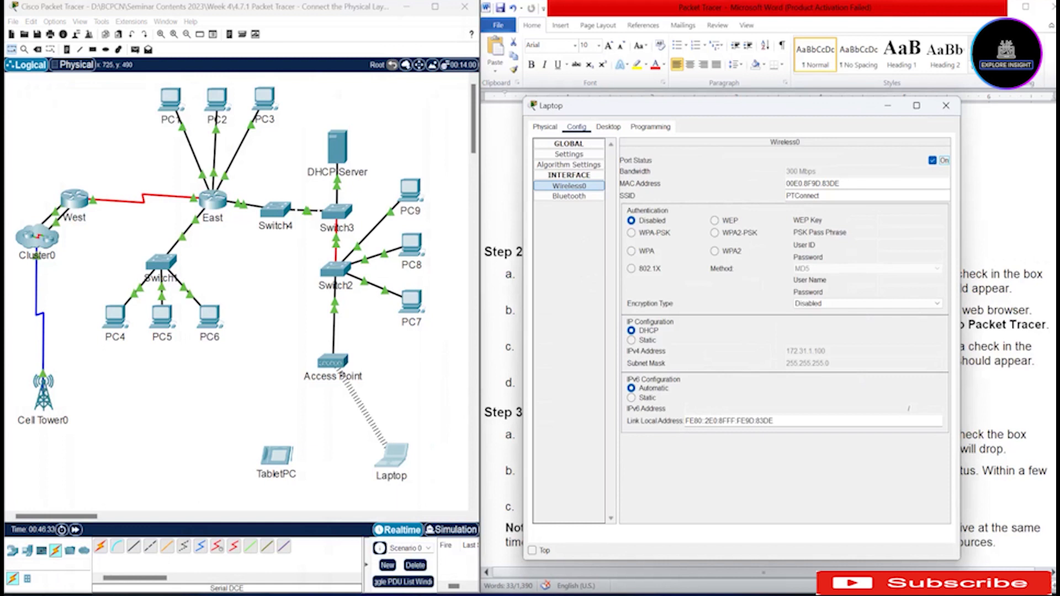
left_click_drag(701, 104, 222, 138)
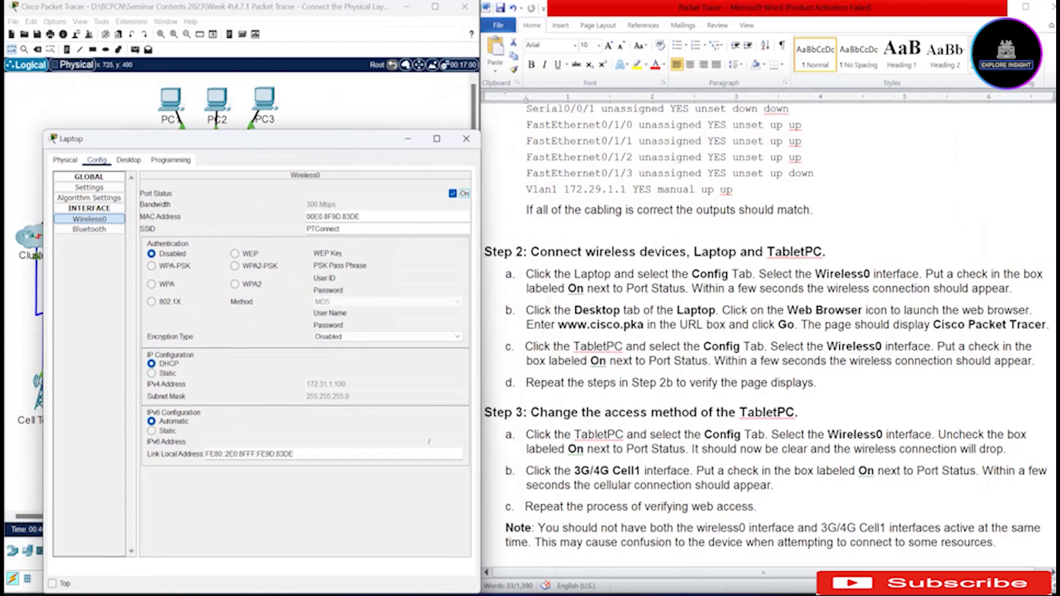
left_click_drag(526, 274, 1014, 289)
left_click_drag(526, 311, 1046, 325)
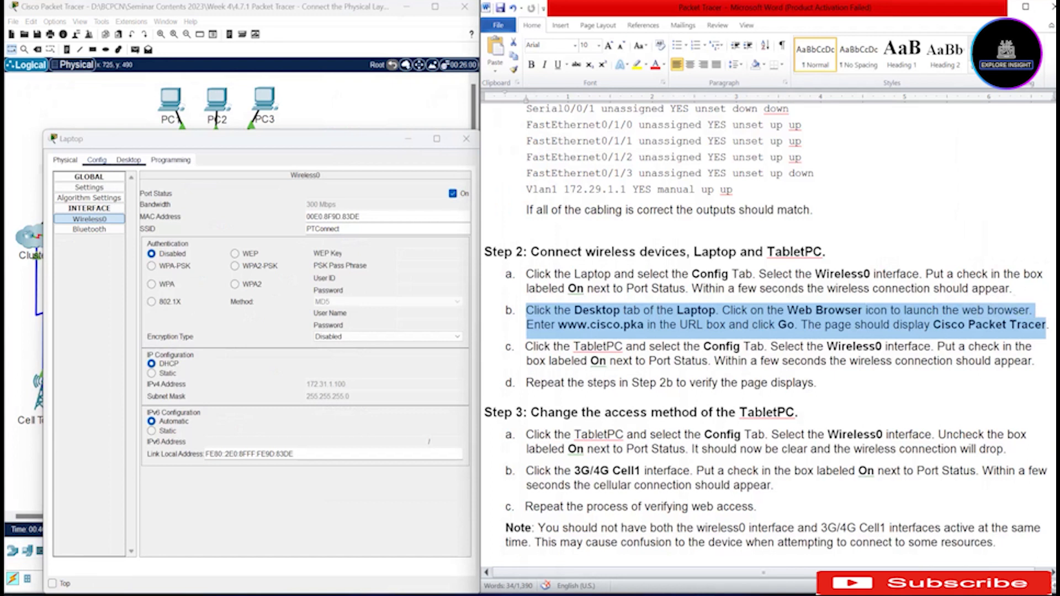
left_click(129, 160)
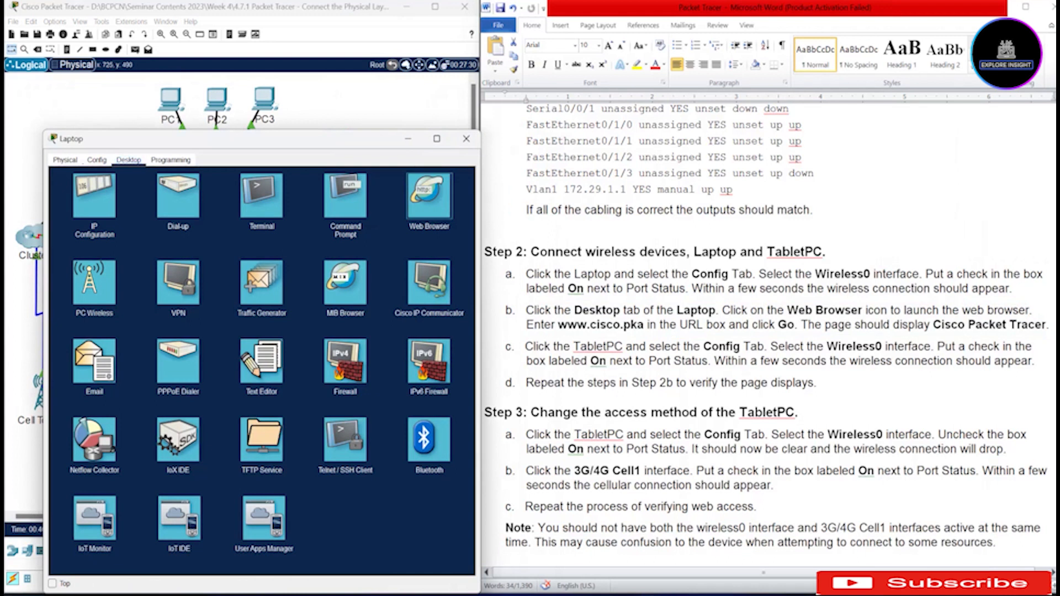
left_click(429, 196)
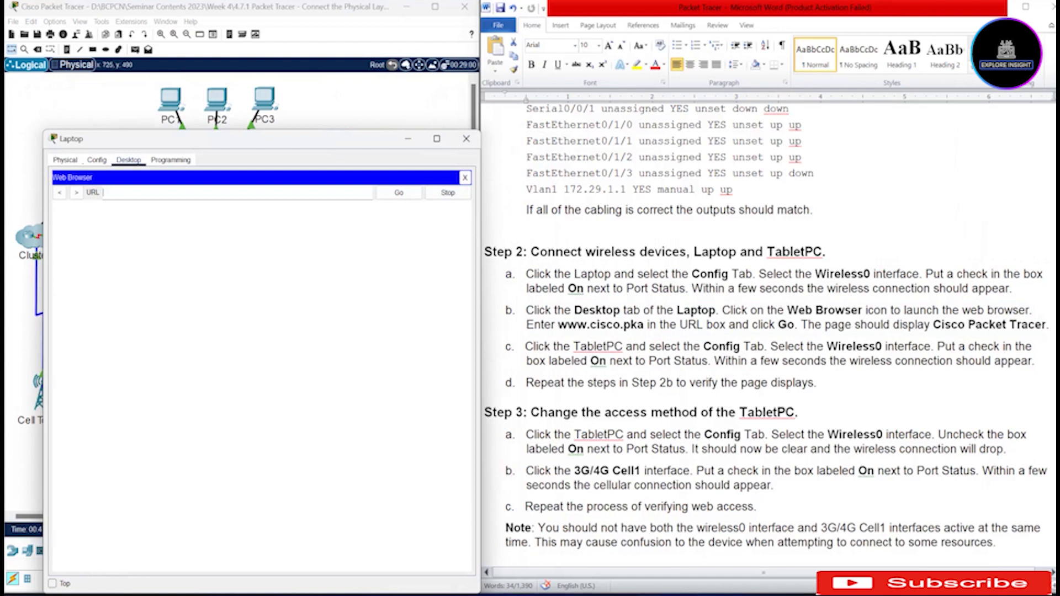
type("www")
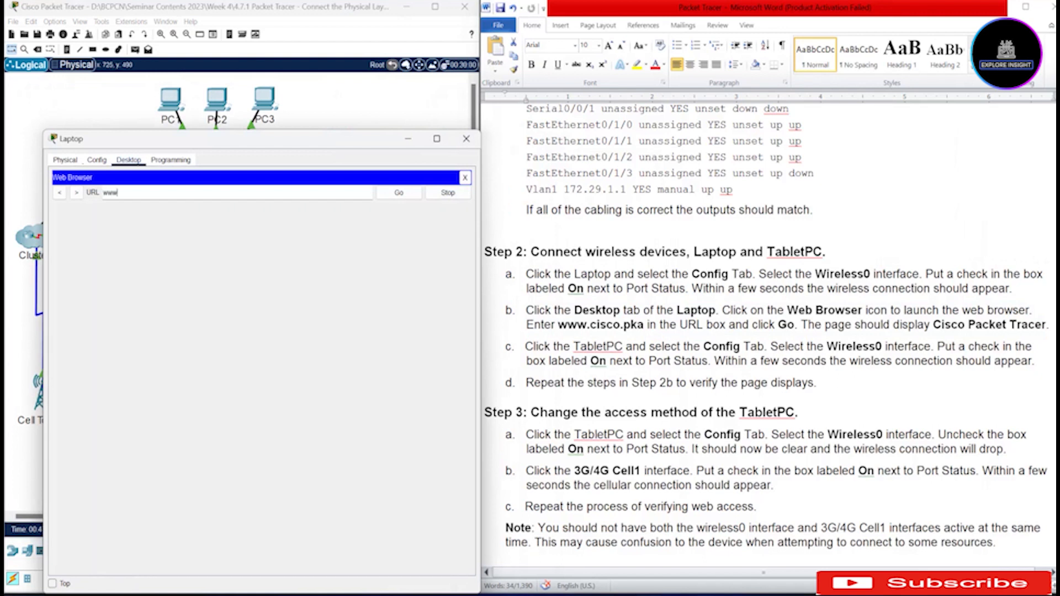
type(".cisco.pka")
left_click(399, 192)
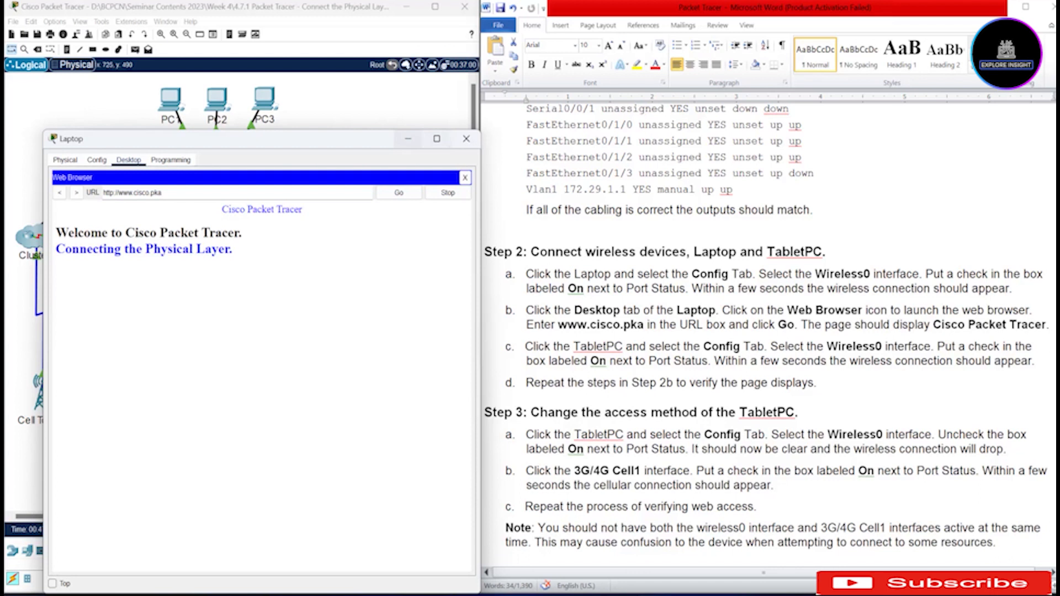
left_click(408, 139)
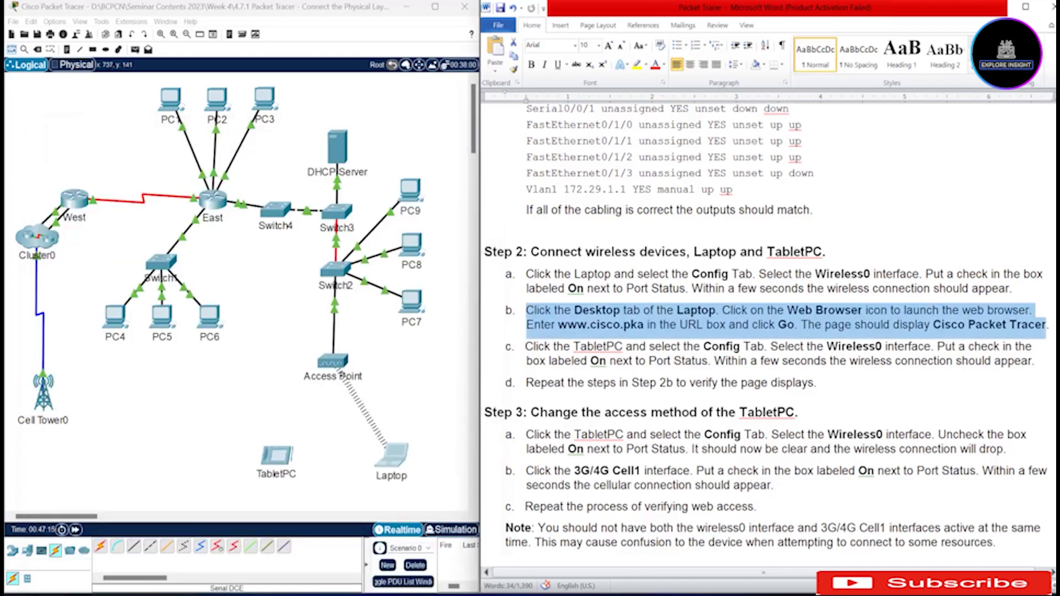
Following Step 2c, turn on the port status of the TabletPC's Wireless0 interface and check its wireless link in the topology
left_click_drag(526, 347, 849, 362)
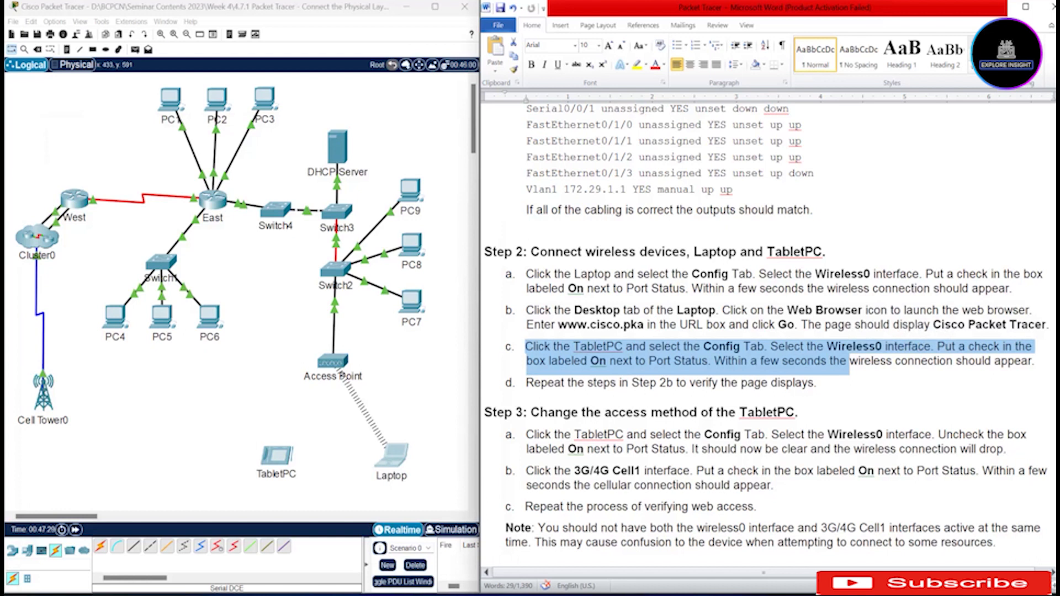
left_click(277, 457)
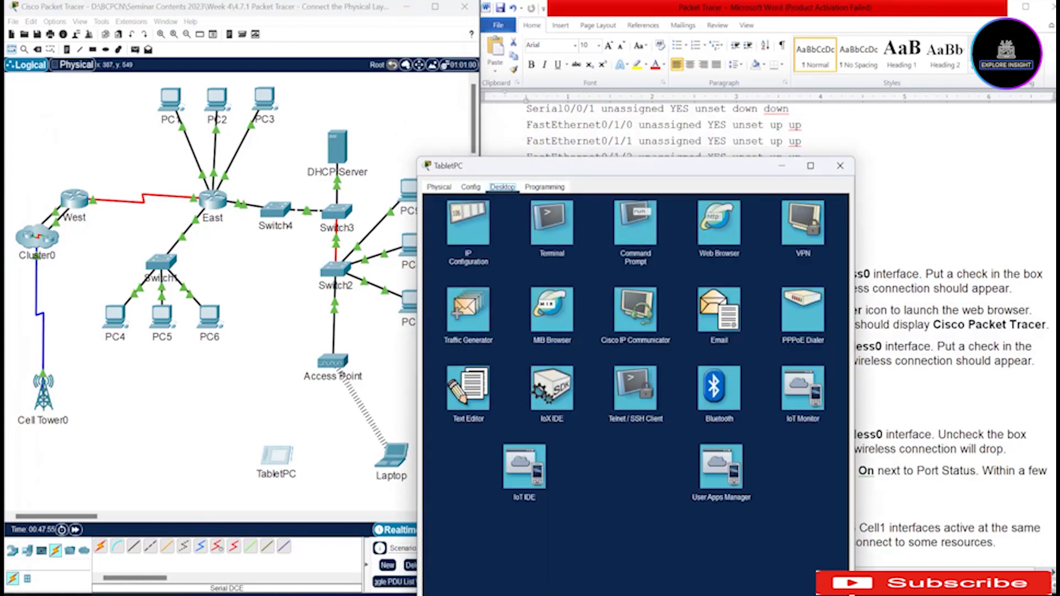
left_click_drag(236, 432, 341, 483)
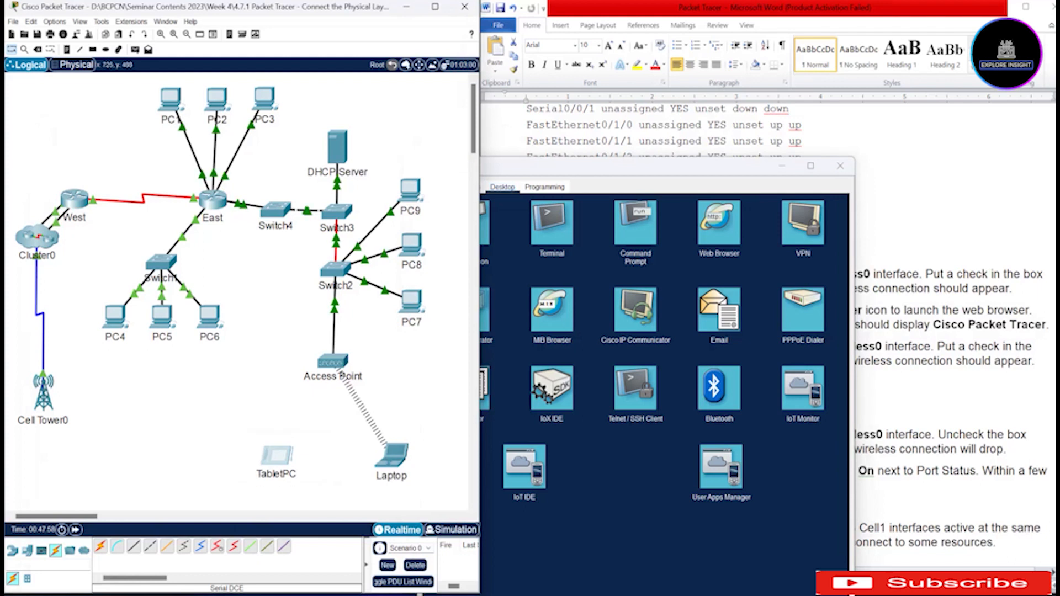
left_click(503, 187)
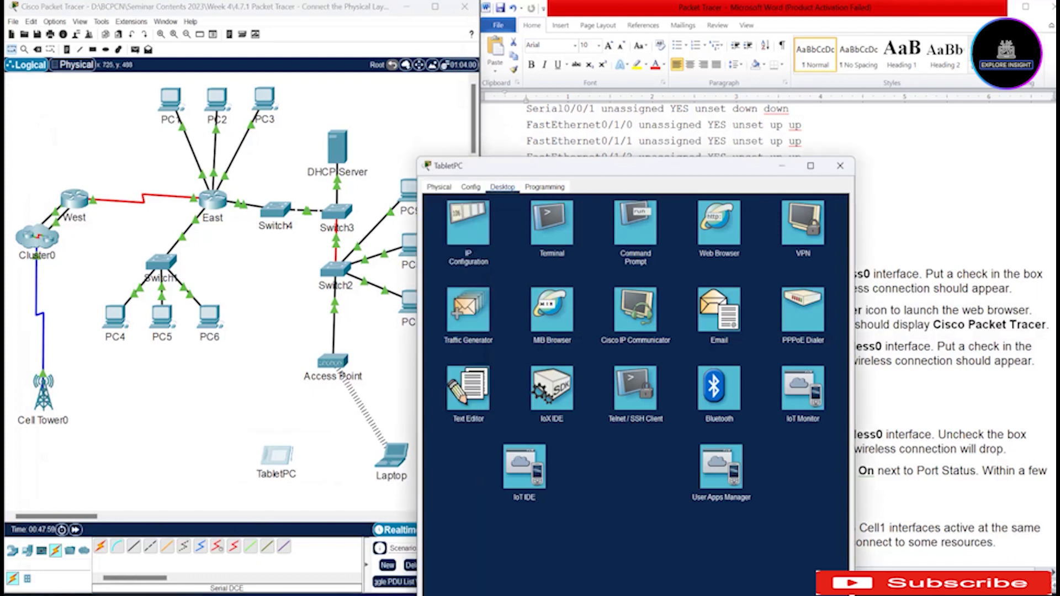
left_click(470, 187)
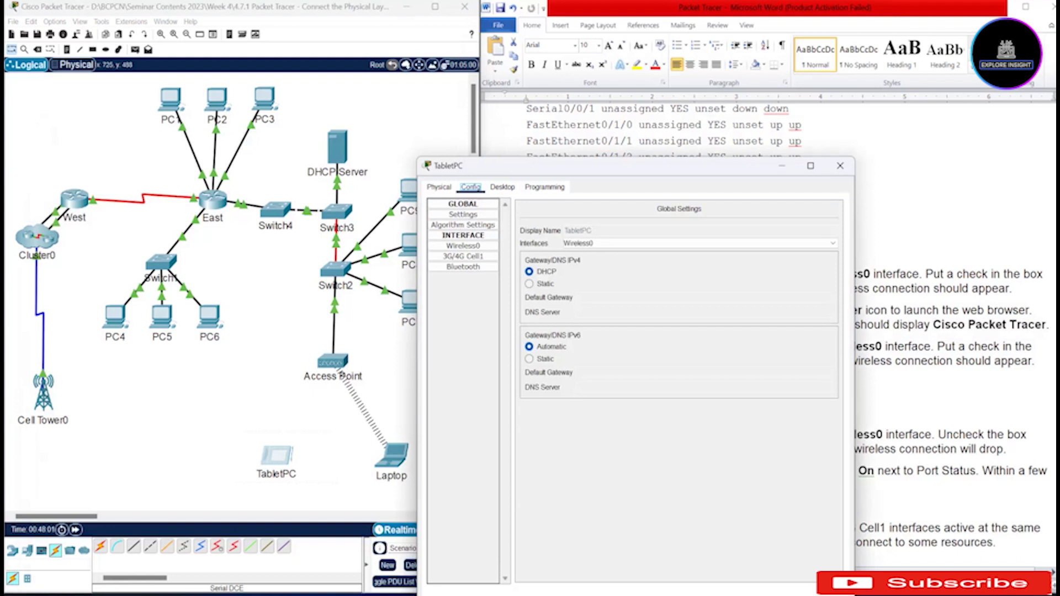
left_click_drag(514, 166, 214, 113)
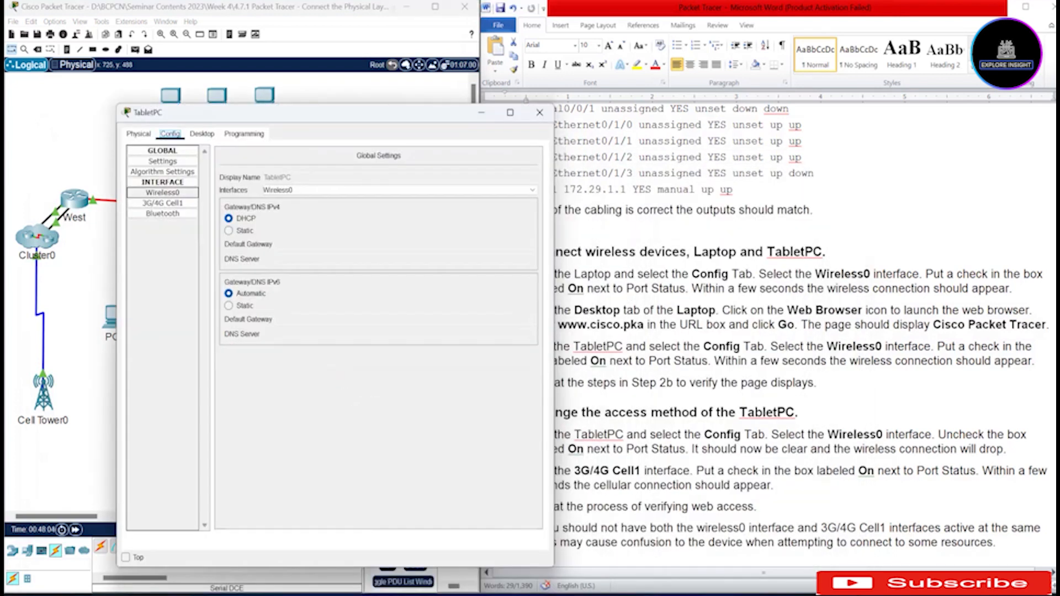
left_click(162, 192)
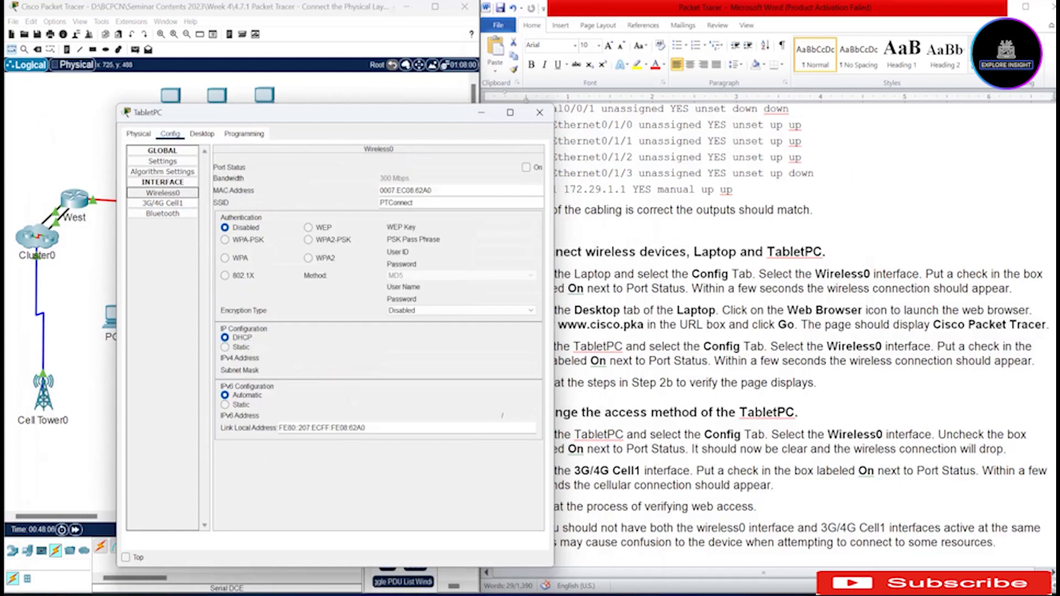
left_click(525, 167)
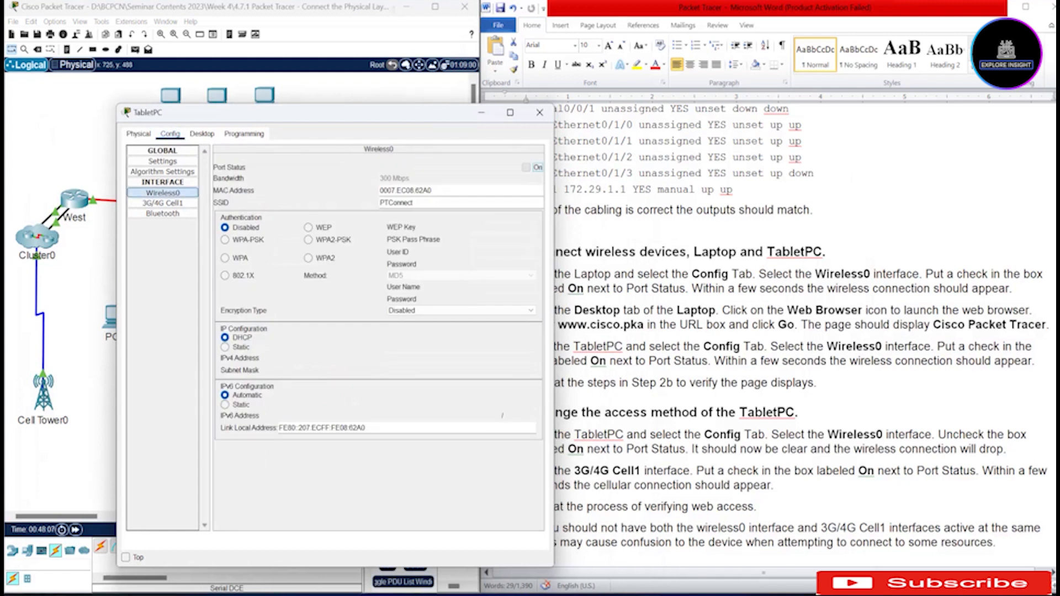
left_click_drag(276, 112, 681, 94)
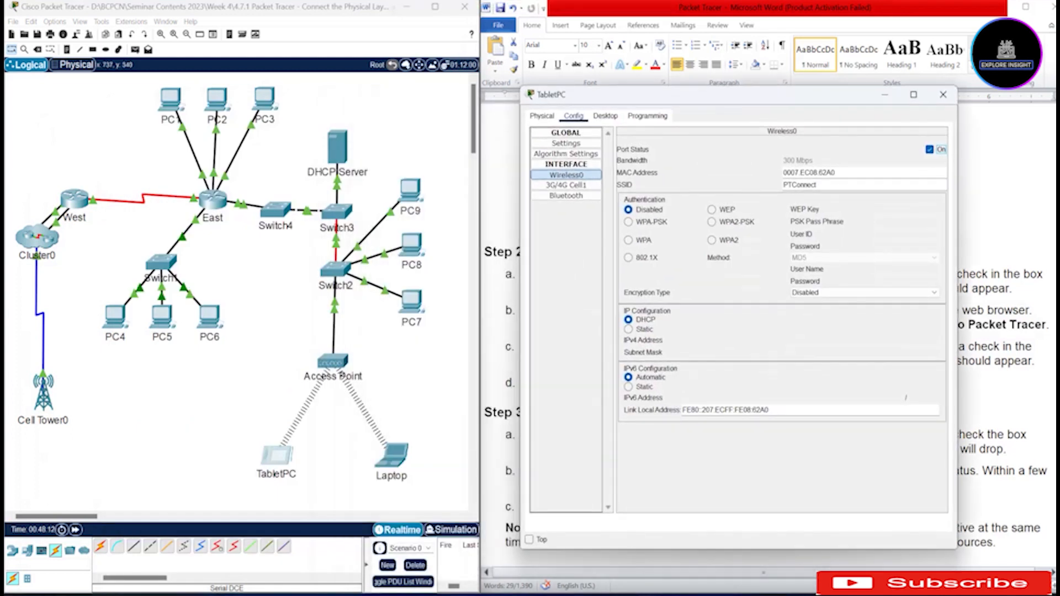
left_click_drag(681, 94, 211, 103)
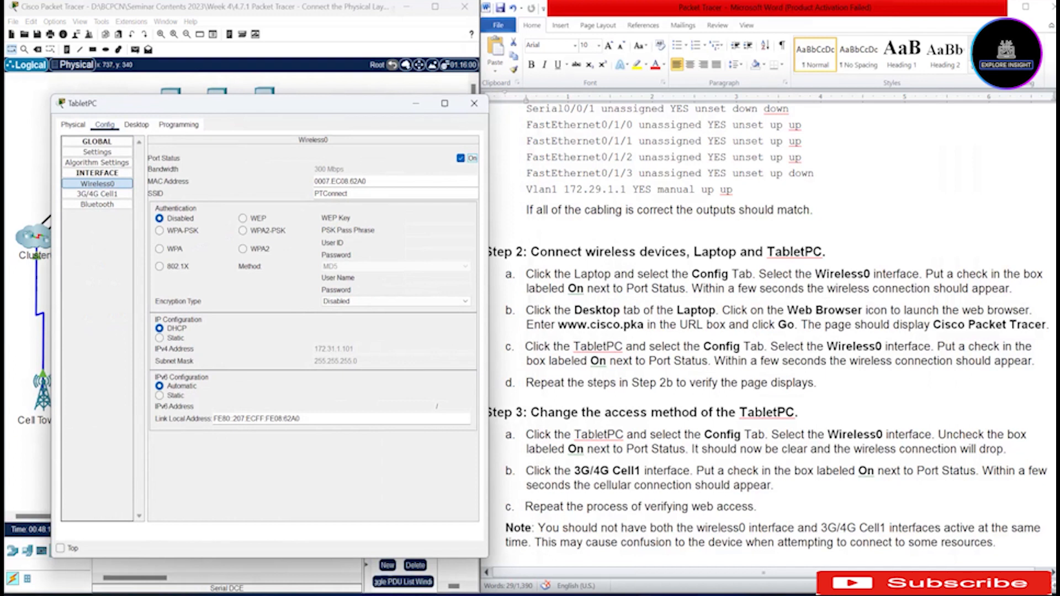
left_click(136, 125)
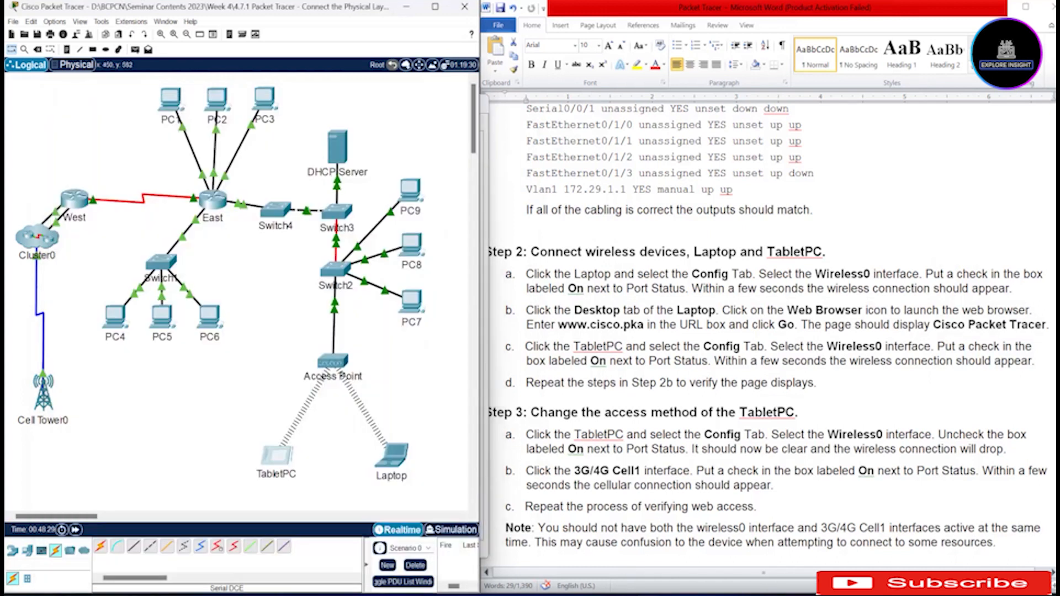
left_click(276, 457)
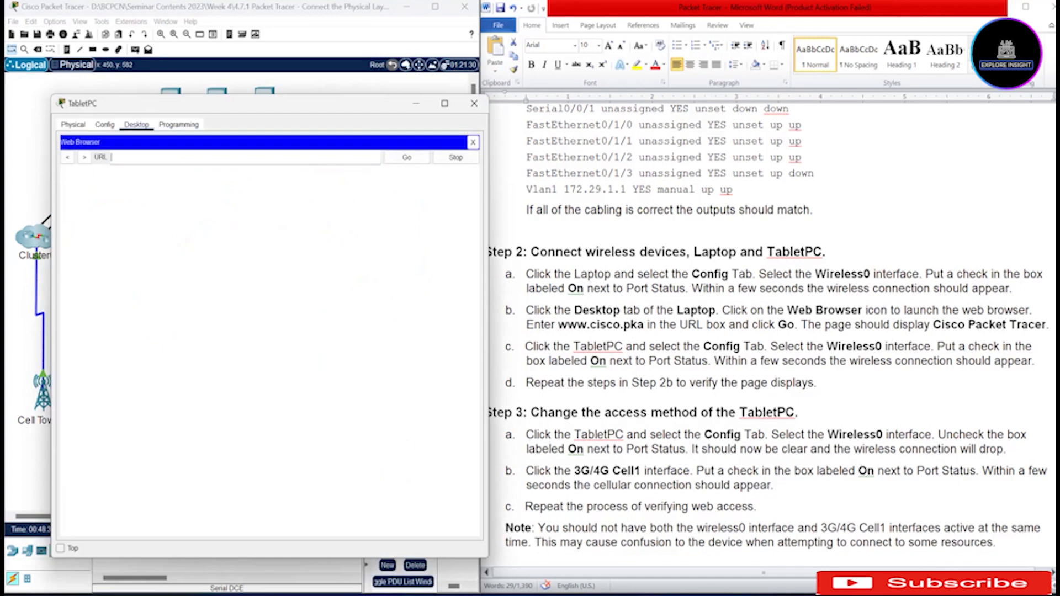
type("www.cisco.pka")
key("Return")
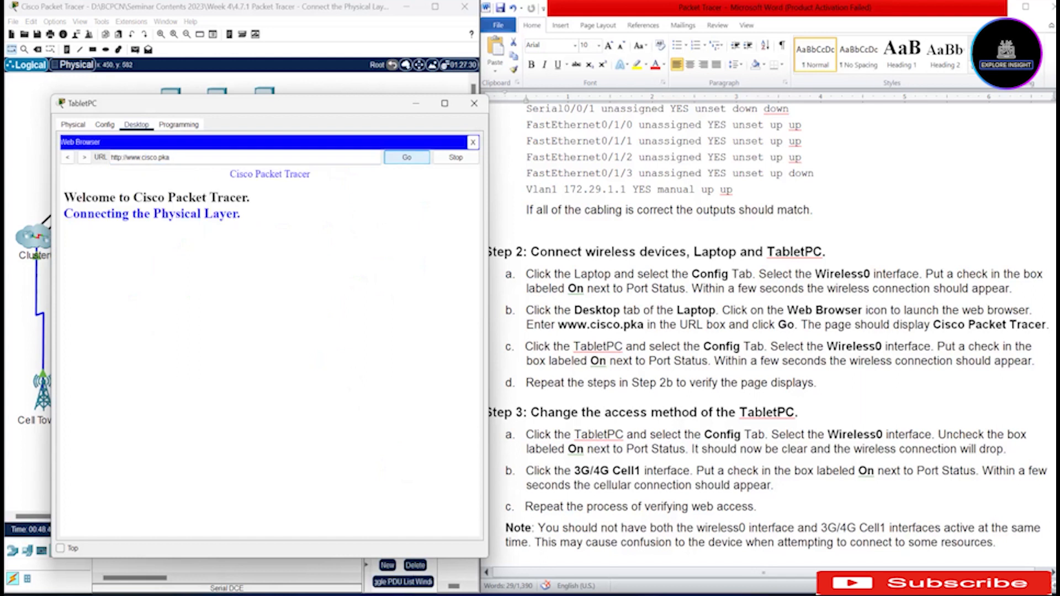
Read the lab's Step 3 instructions and, following Step 3a, turn off the port status of the TabletPC's Wireless0 interface
left_click_drag(527, 347, 848, 362)
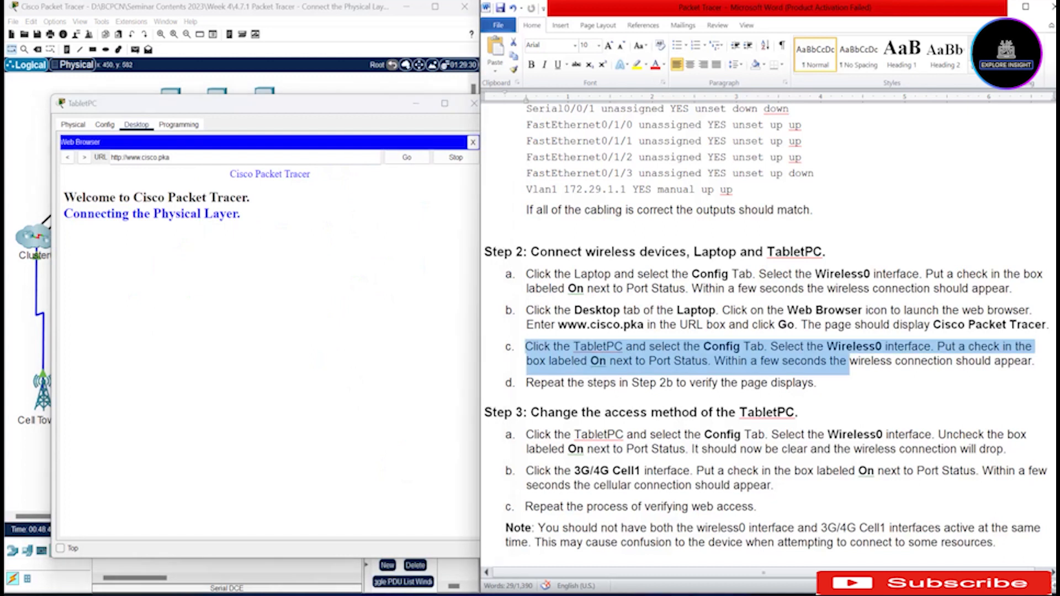
scroll(766, 335, "down", 1)
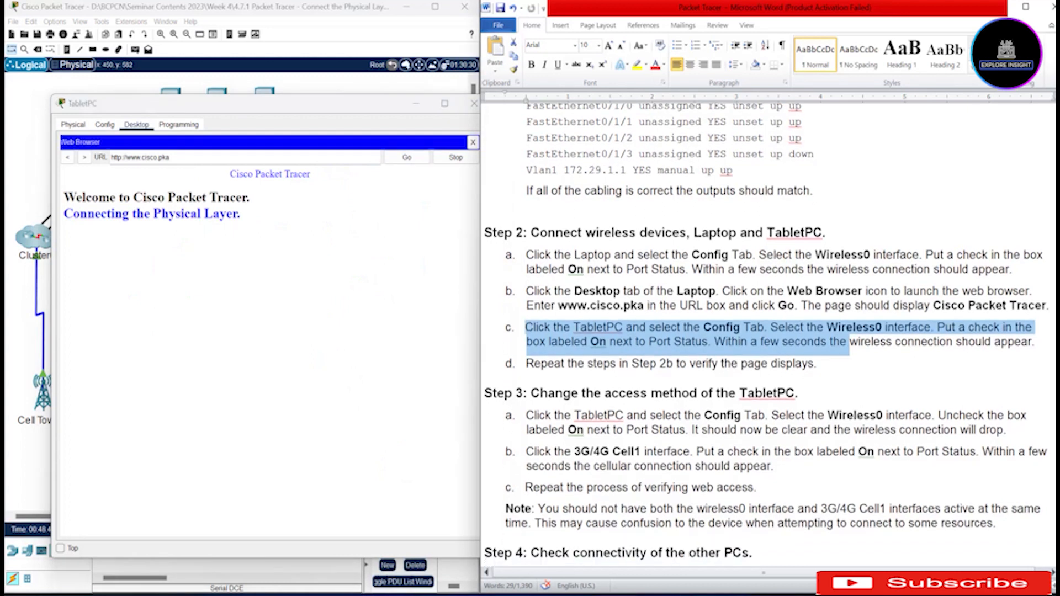
scroll(766, 335, "down", 2)
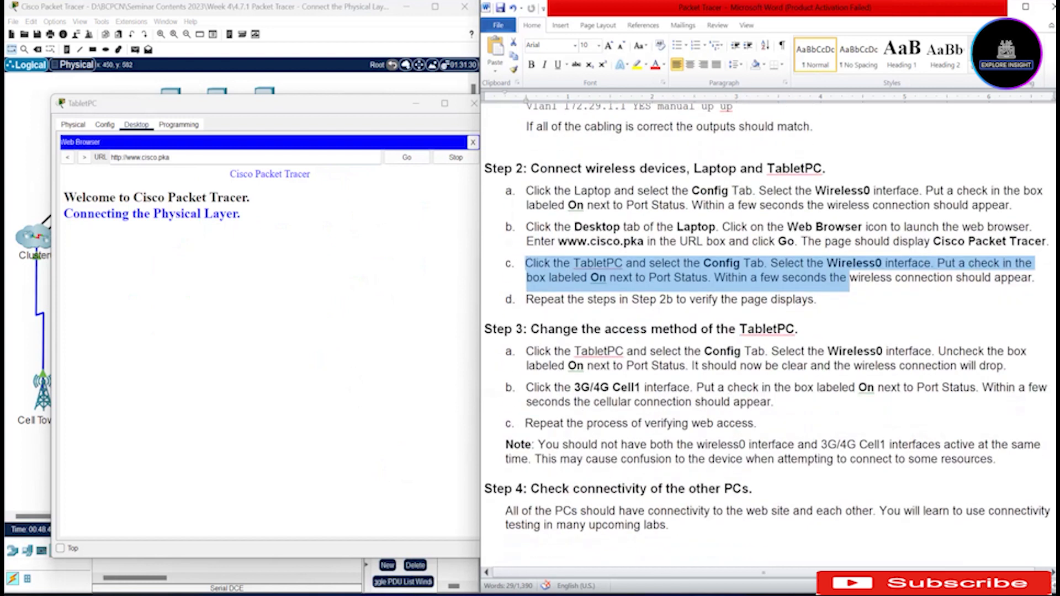
left_click(645, 421)
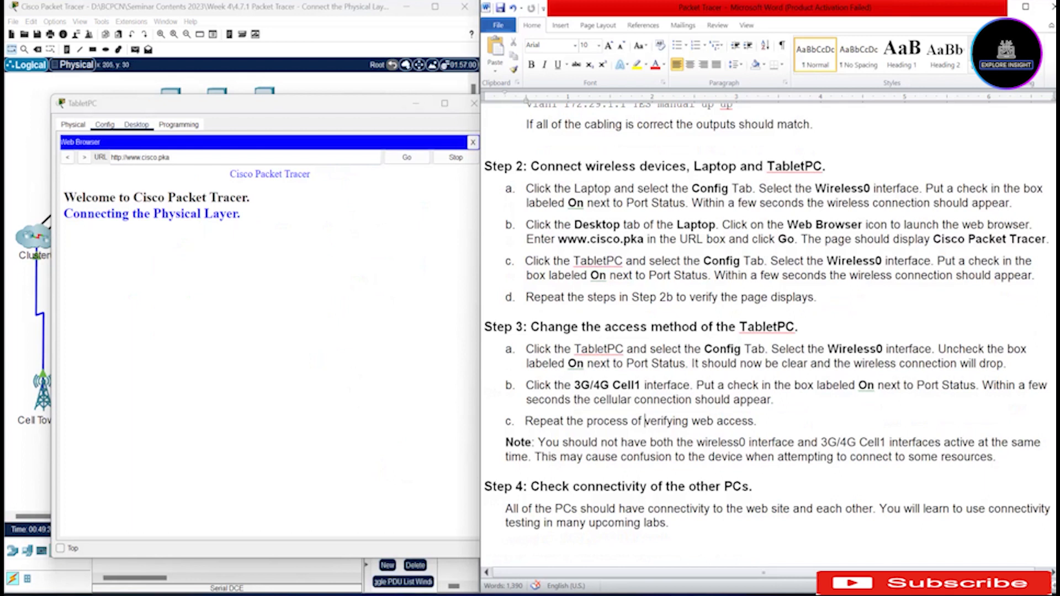
left_click(104, 124)
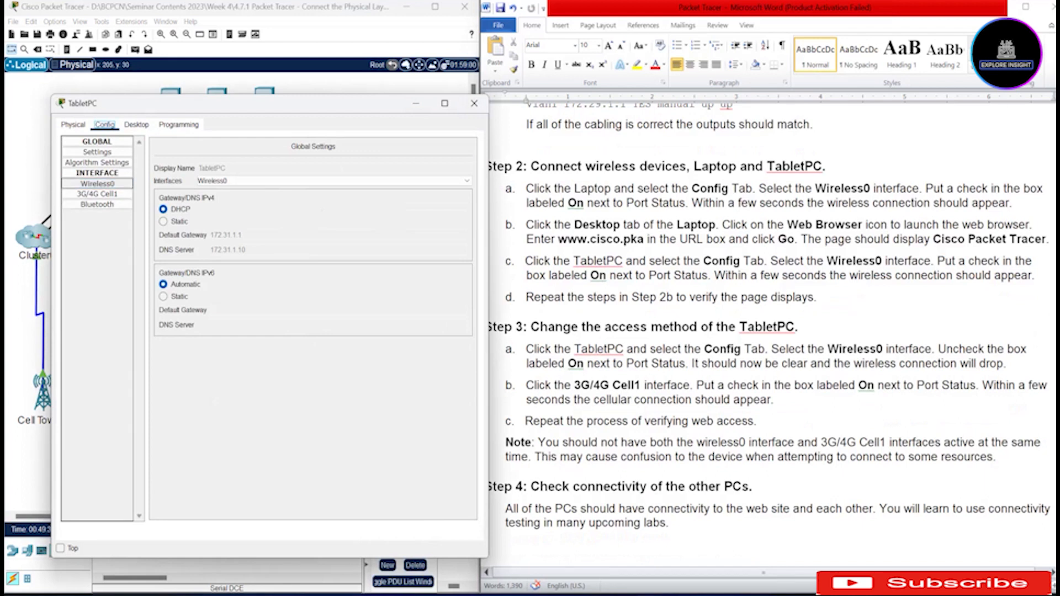
left_click(97, 183)
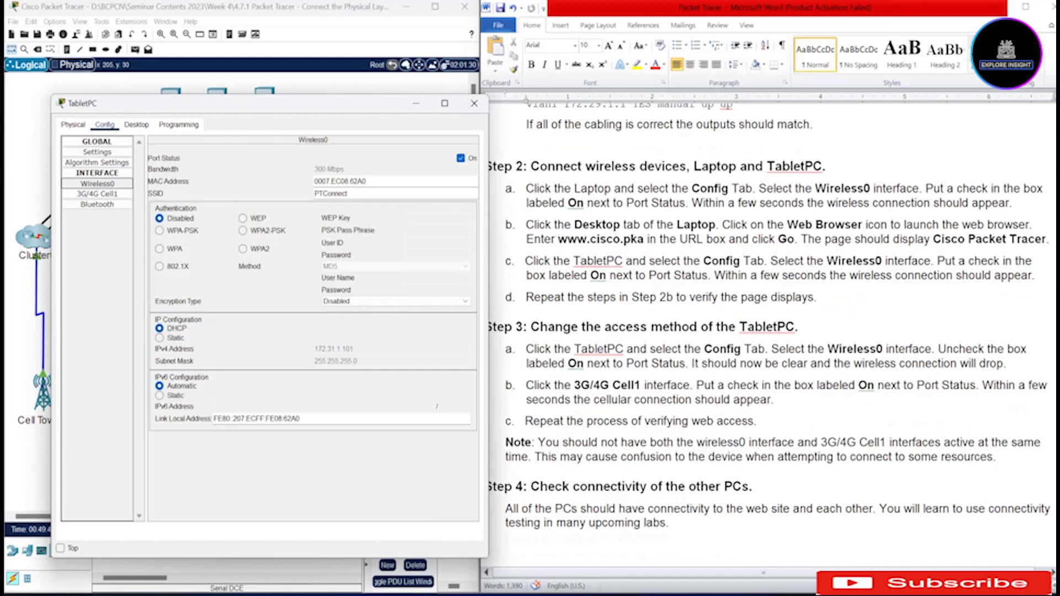
left_click(461, 158)
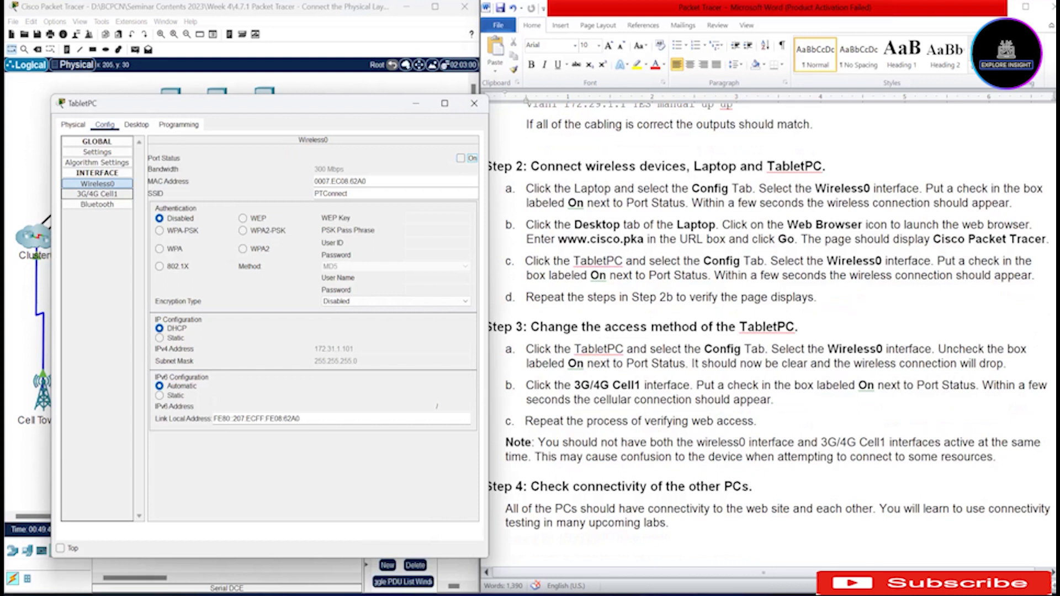
Following Step 3b, turn on the TabletPC's 3G/4G Cell1 port status, check its link to Cell Tower0, and minimise the TabletPC window
left_click(97, 195)
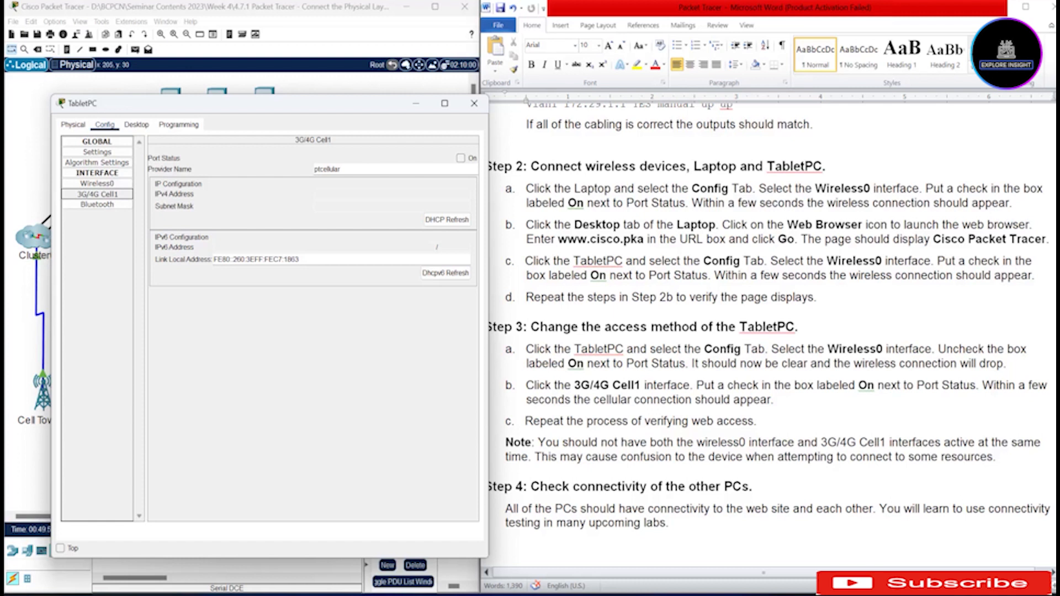
left_click(460, 158)
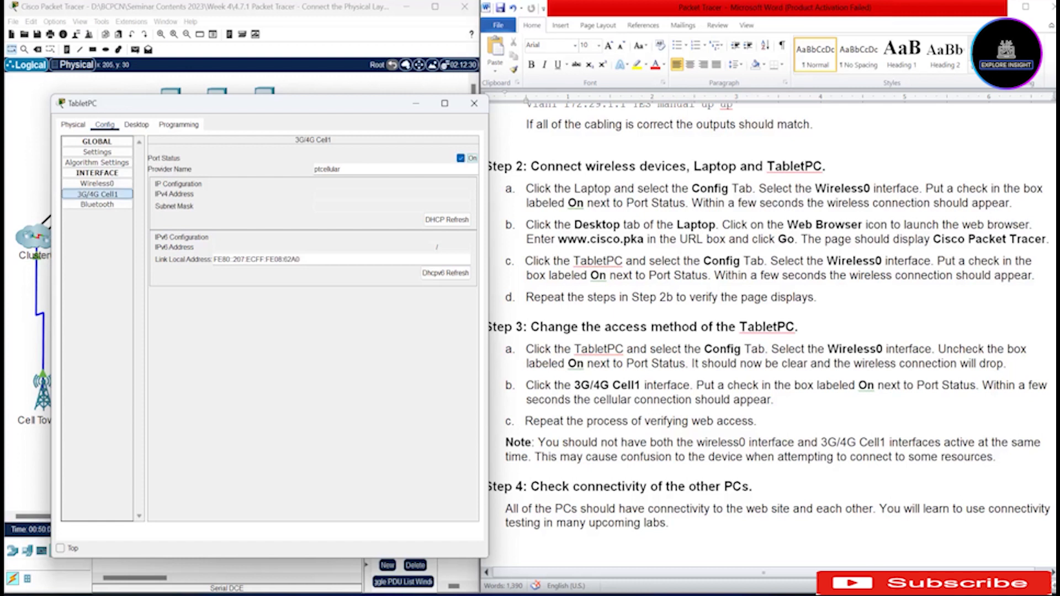
left_click_drag(265, 104, 646, 84)
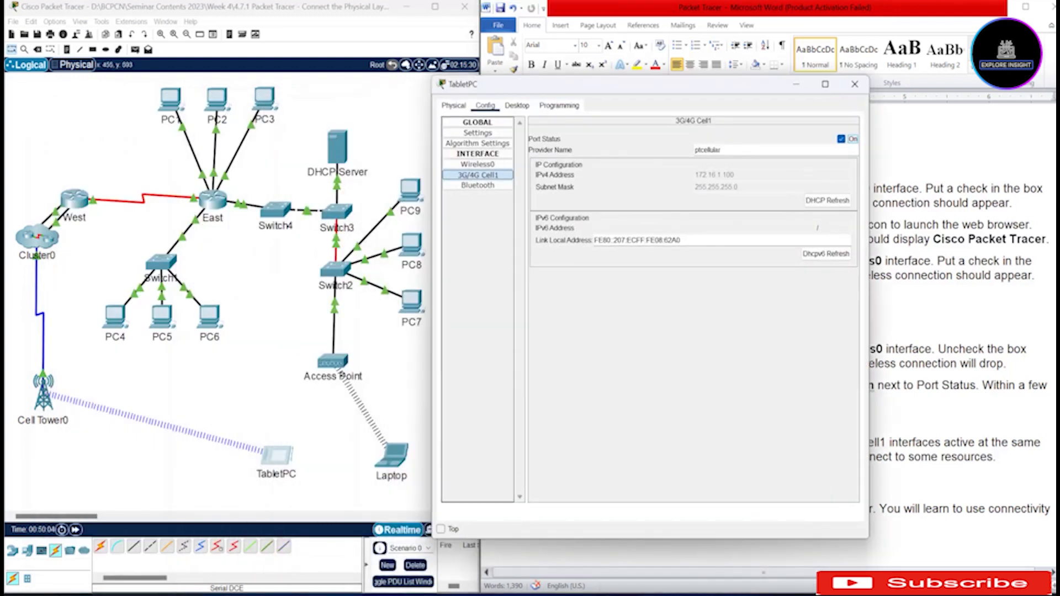
left_click_drag(8, 351, 319, 504)
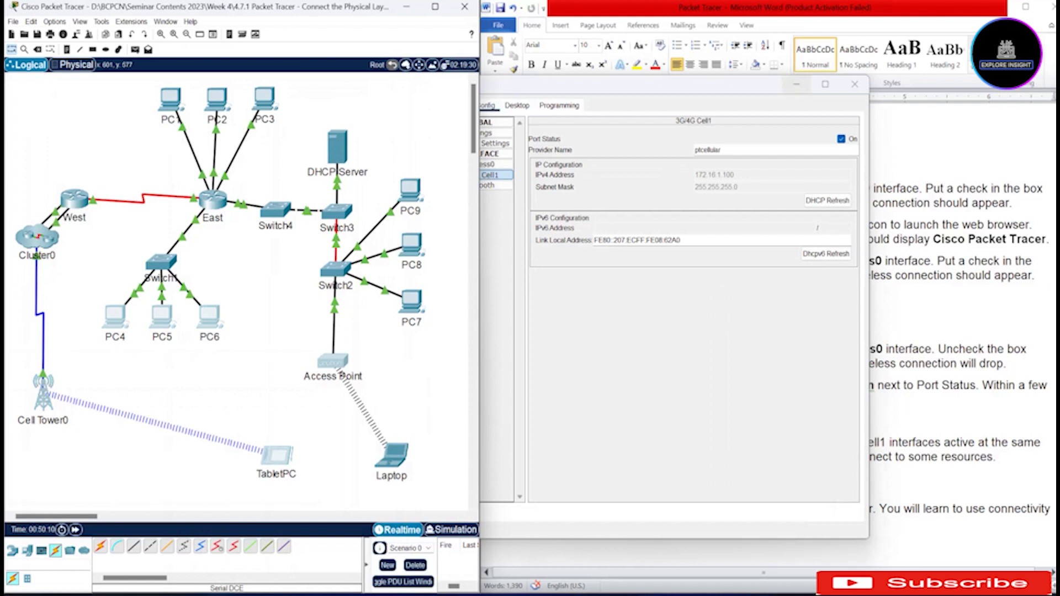
left_click(797, 84)
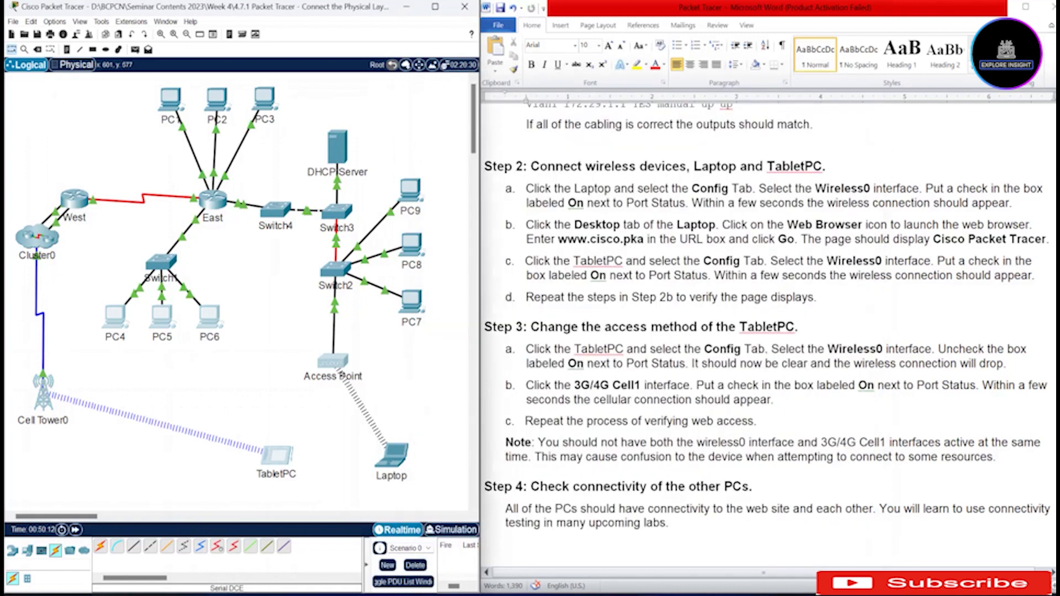